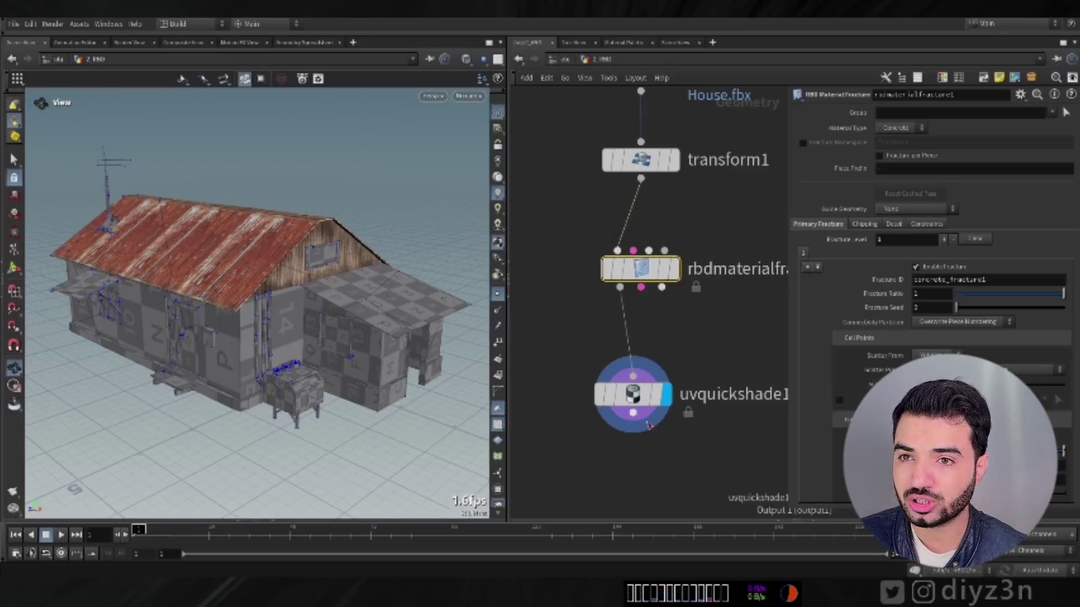
# - Insert an Exploded View node between the RBD material fracture and UV quick shade nodes and adjust its uniform scale
pyautogui.moveTo(633, 375); pyautogui.dragTo(621, 402)
pyautogui.press('Tab')
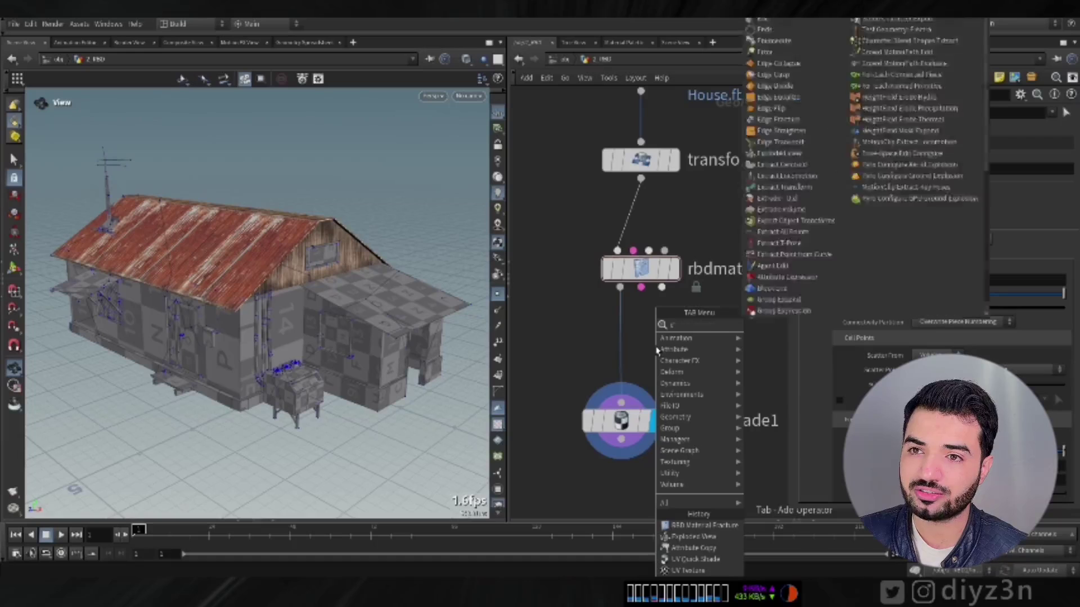
pyautogui.write('expl')
pyautogui.click(759, 333)
pyautogui.click(638, 341)
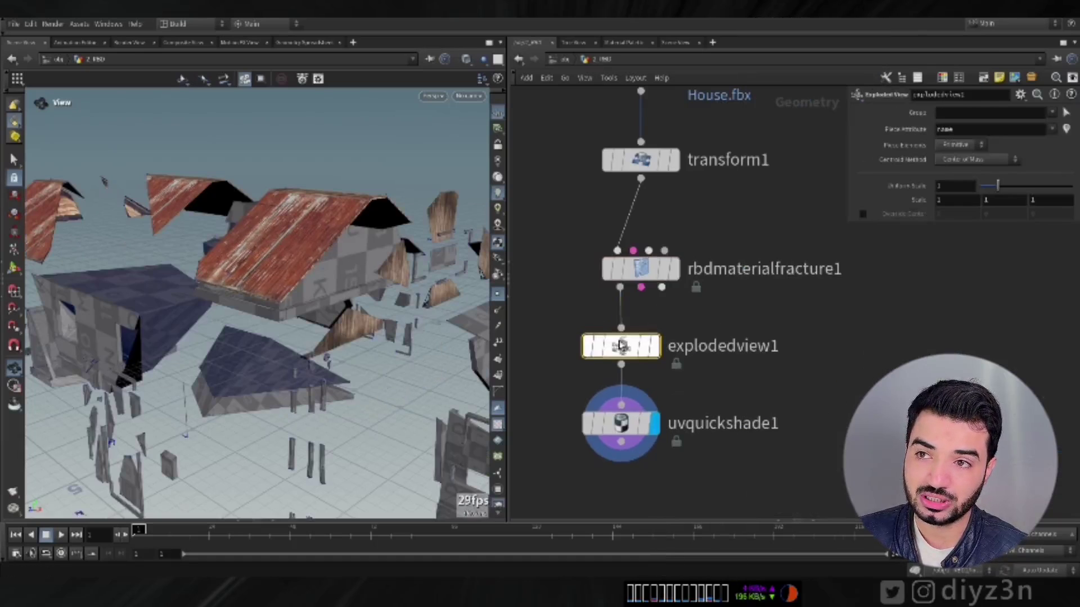
pyautogui.moveTo(1004, 187)
pyautogui.mouseDown()
pyautogui.moveTo(978, 193)
pyautogui.moveTo(1006, 191)
pyautogui.mouseUp()
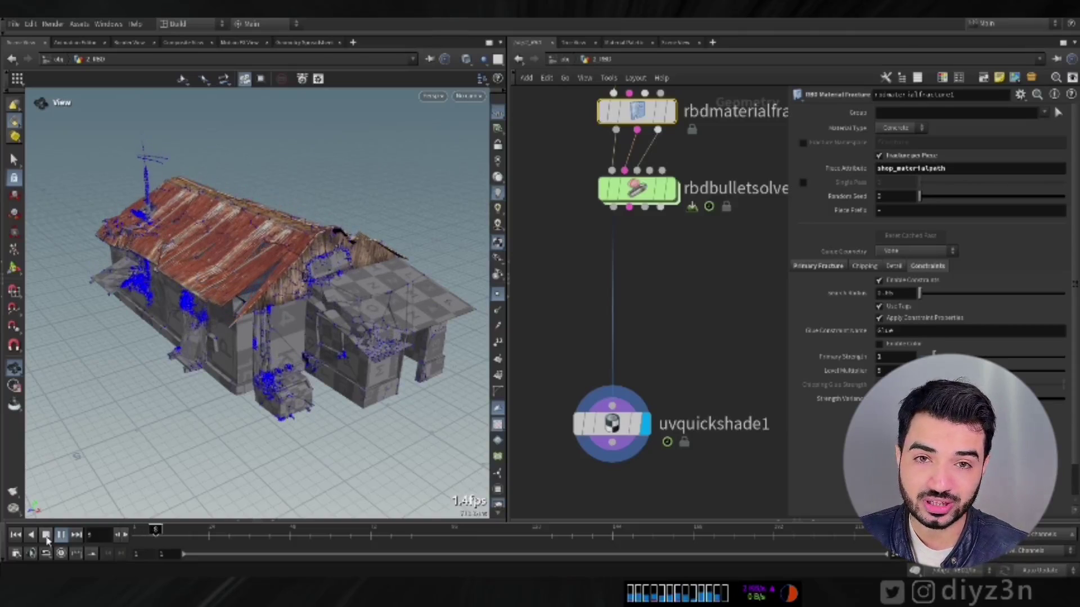
# - Stop the simulation playback and inspect the collapsing house from another angle
pyautogui.click(47, 537)
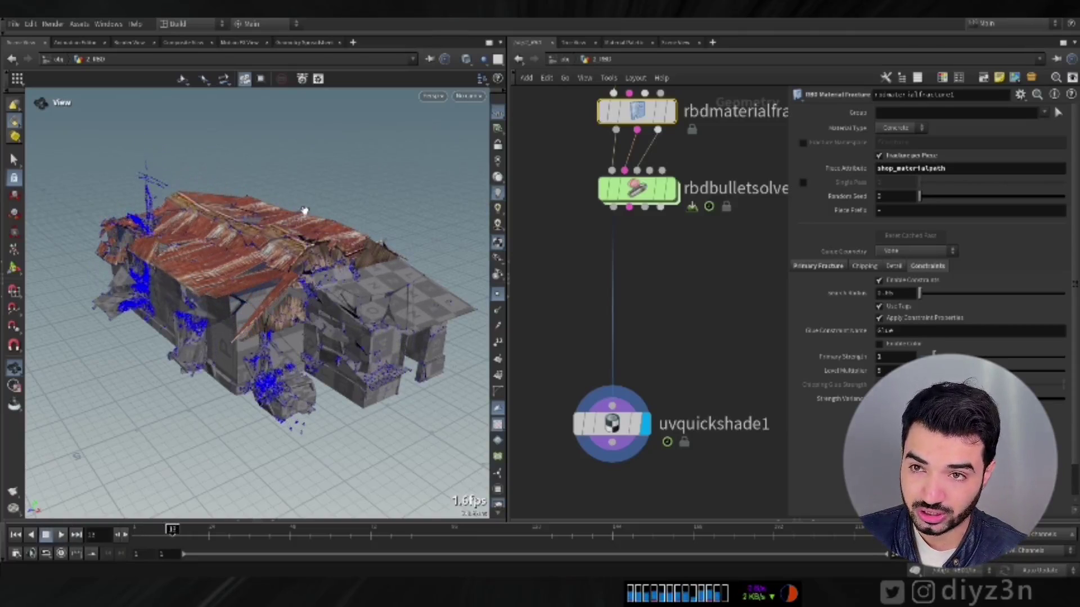
pyautogui.moveTo(284, 245); pyautogui.dragTo(239, 253)
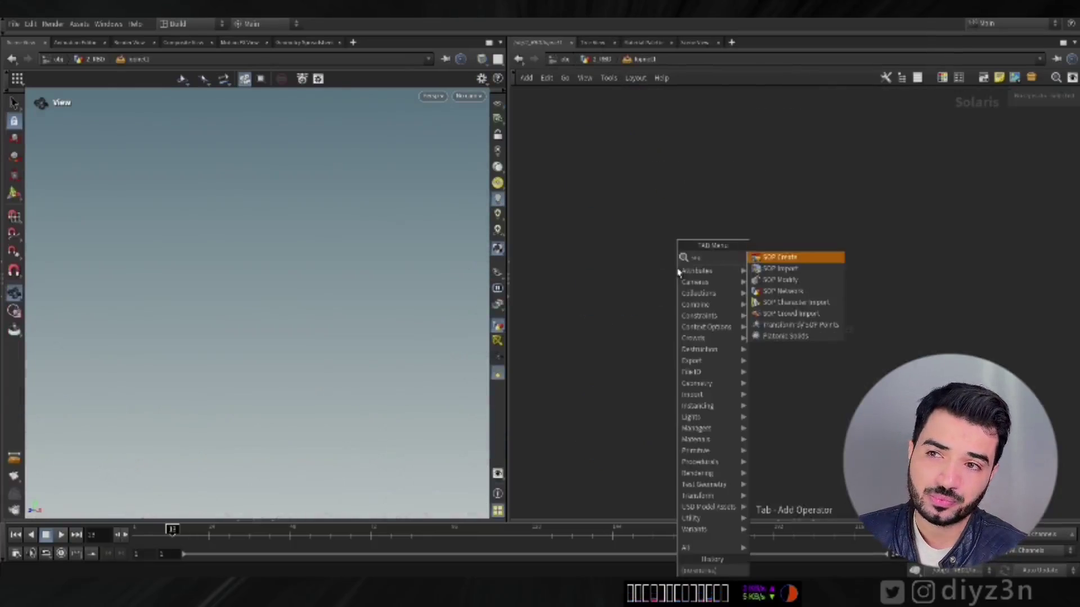
# - Add a SOP Import of /obj/2_RBD/Out in the LOP network and connect a Karma Physical Sky below it
pyautogui.click(795, 256)
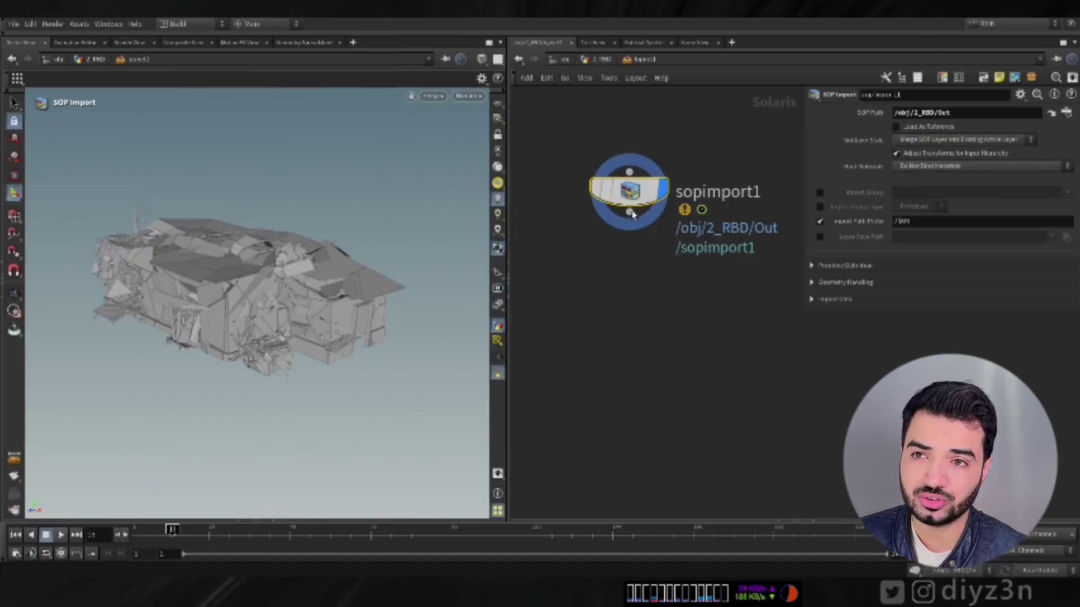
pyautogui.click(619, 187)
pyautogui.press('Tab')
pyautogui.write('phy')
pyautogui.press('Return')
pyautogui.click(661, 225)
pyautogui.click(597, 222)
# - Add a Karma node with its render settings and USD render output below the physical sky, and arrange the nodes
pyautogui.press('Tab')
pyautogui.write('ka')
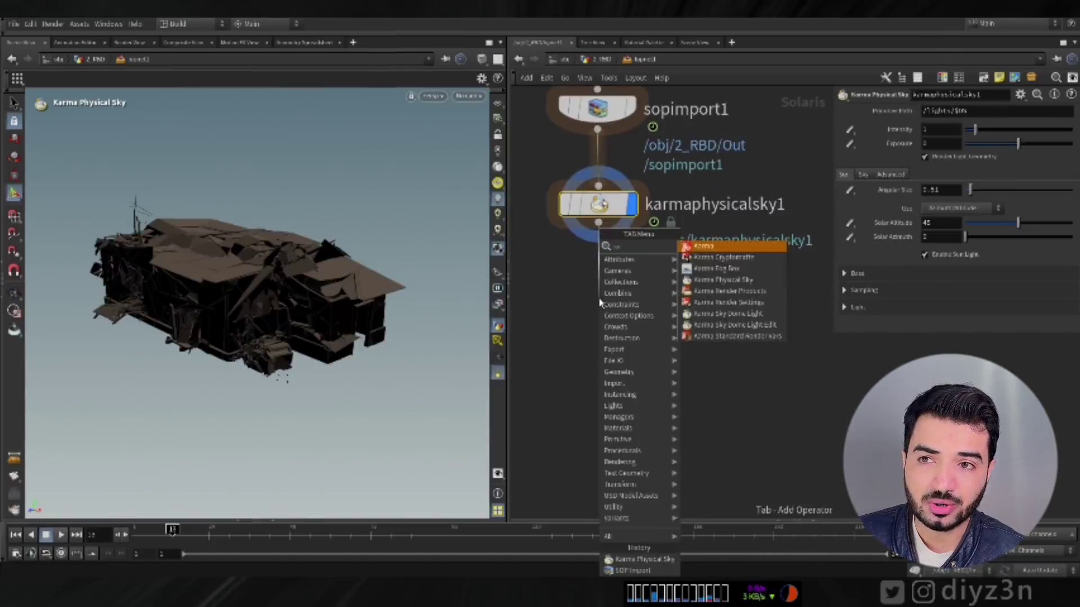
pyautogui.press('Return')
pyautogui.click(599, 303)
pyautogui.click(911, 208)
pyautogui.click(915, 230)
pyautogui.click(597, 375)
pyautogui.moveTo(622, 219); pyautogui.dragTo(602, 380)
pyautogui.press('Tab')
pyautogui.press('Escape')
pyautogui.scroll(-3, 645, 235)
pyautogui.middleClick(617, 316)
# - Create a camera from the current view and place its node between the physical sky and the Karma render settings
pyautogui.click(469, 97)
pyautogui.click(486, 159)
pyautogui.moveTo(692, 360); pyautogui.dragTo(611, 214)
pyautogui.click(638, 270)
pyautogui.keyDown('alt'); pyautogui.moveTo(324, 270); pyautogui.dragTo(328, 278, button='middle'); pyautogui.keyUp('alt')
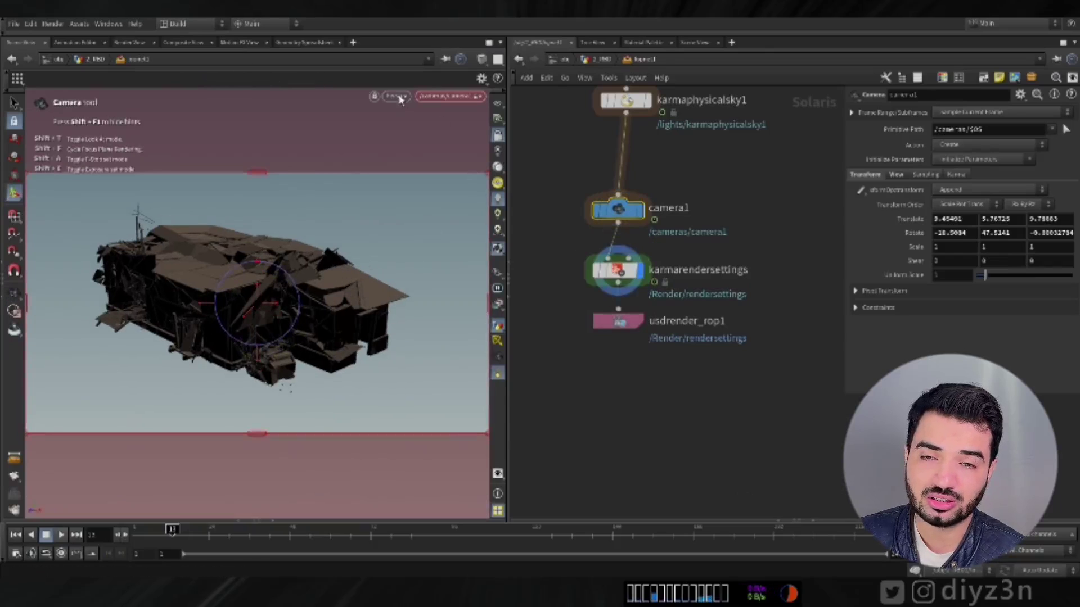
# - Switch the viewport to Karma XPU rendering and orbit around the fractured house
pyautogui.click(399, 97)
pyautogui.click(388, 173)
pyautogui.keyDown('alt'); pyautogui.moveTo(437, 163); pyautogui.dragTo(260, 302); pyautogui.keyUp('alt')
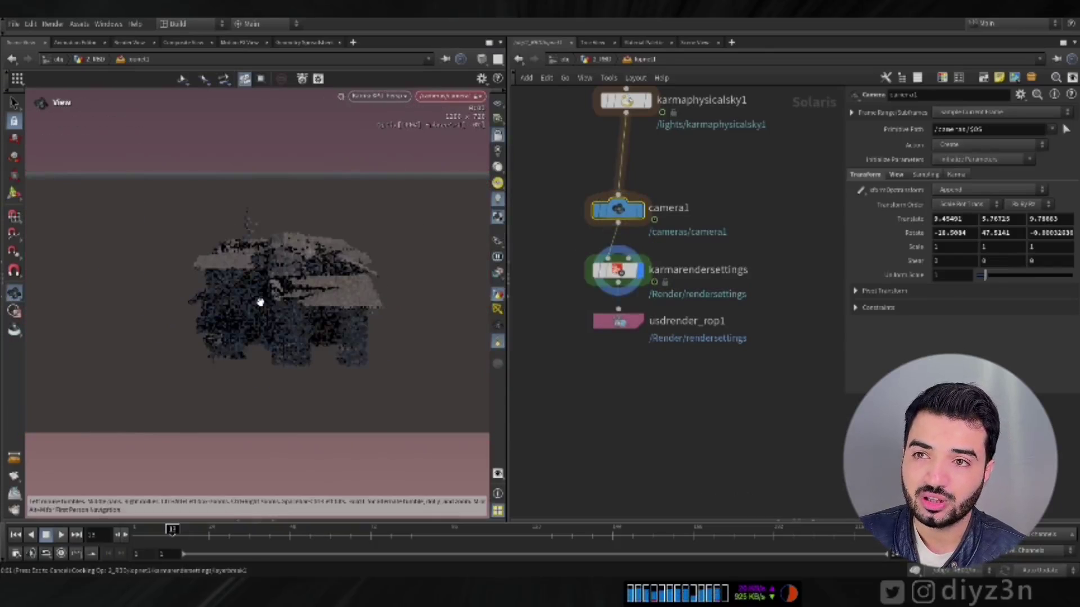
# - Check the SOP Import settings and add a Material Library node between the physical sky and the camera
pyautogui.moveTo(665, 159); pyautogui.dragTo(662, 222, button='middle')
pyautogui.click(623, 100)
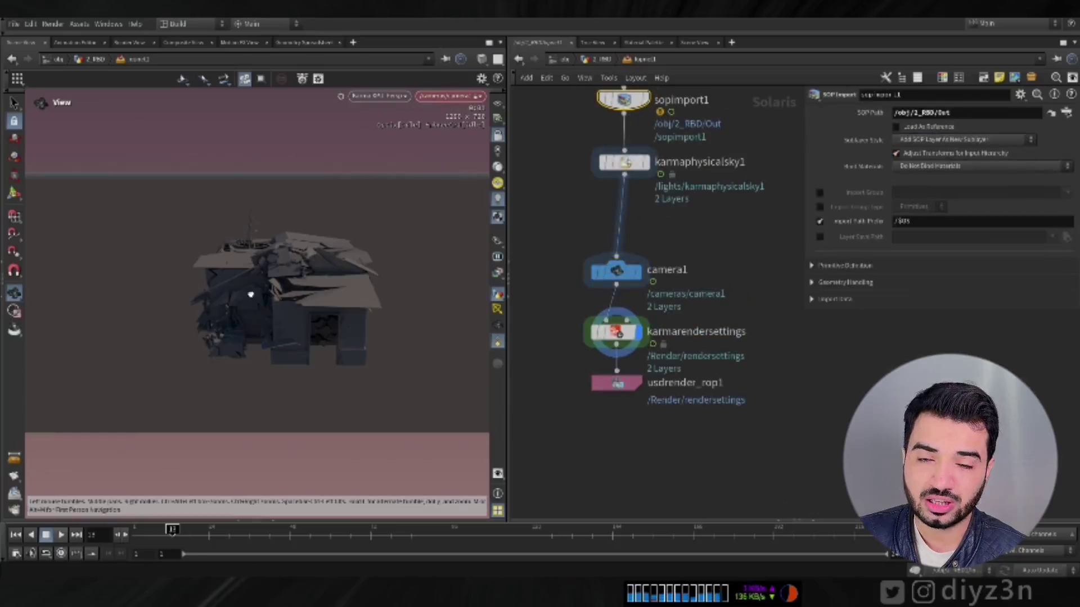
pyautogui.click(617, 384)
pyautogui.press('Tab')
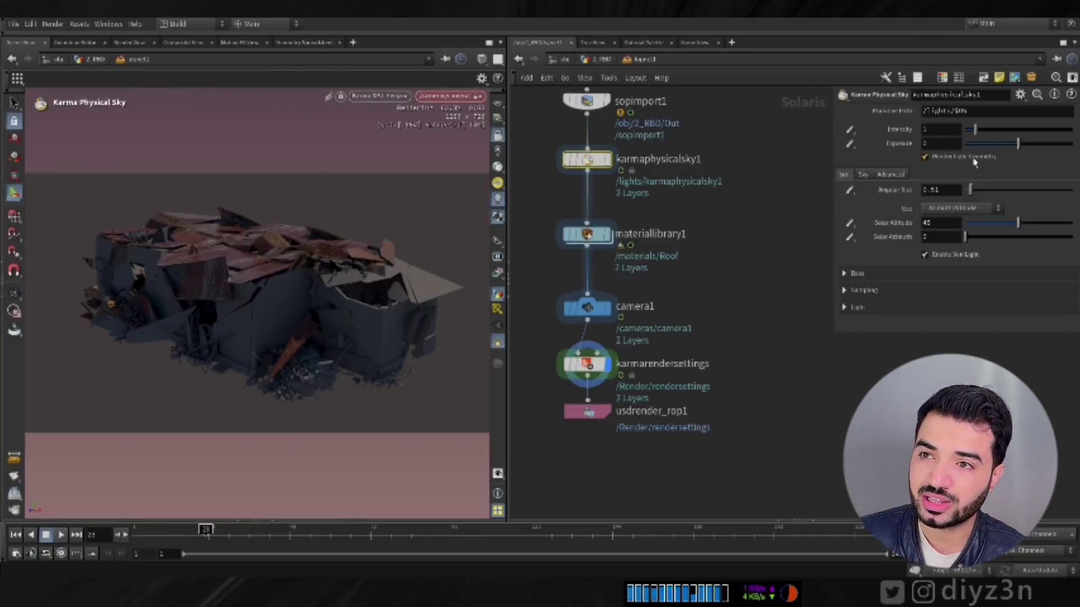
# - Set the Karma Physical Sky exposure to 1.8 and orbit the rendered house
pyautogui.moveTo(1032, 146); pyautogui.dragTo(1029, 145)
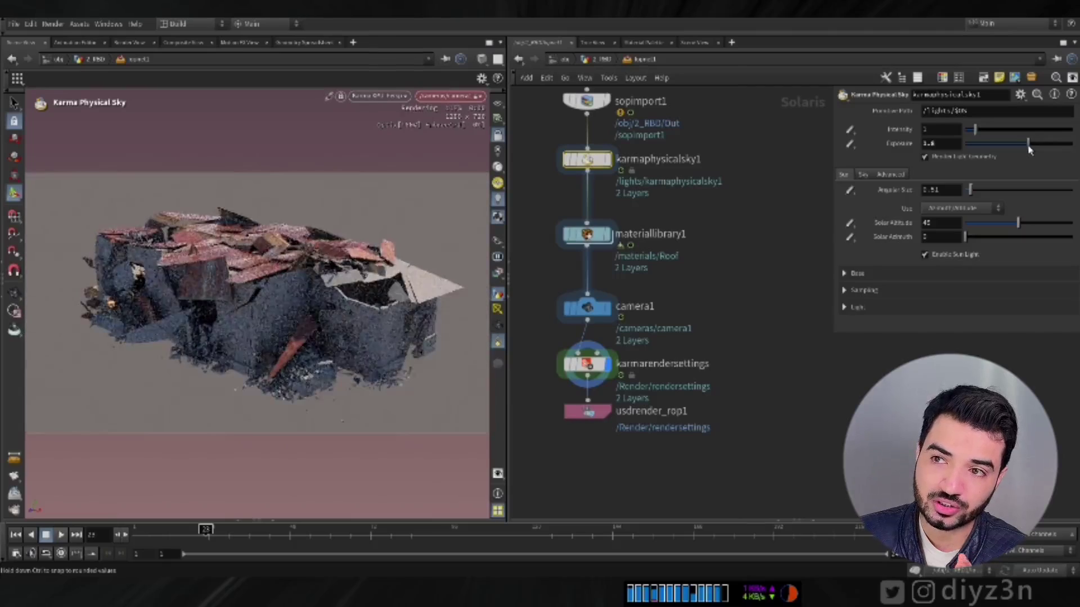
pyautogui.click(15, 294)
pyautogui.moveTo(212, 262); pyautogui.dragTo(292, 304)
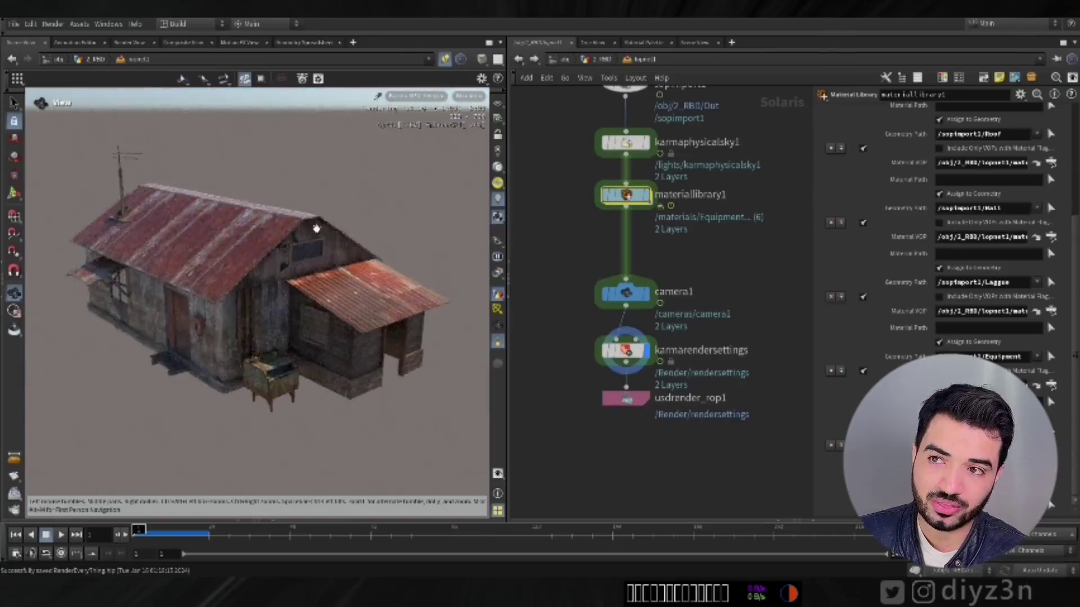
# - Inspect the house's wooden gable up close, and open the material fracture's primary fracture settings in the 2_RBD network
pyautogui.scroll(5, 214, 267)
pyautogui.scroll(-5, 213, 267)
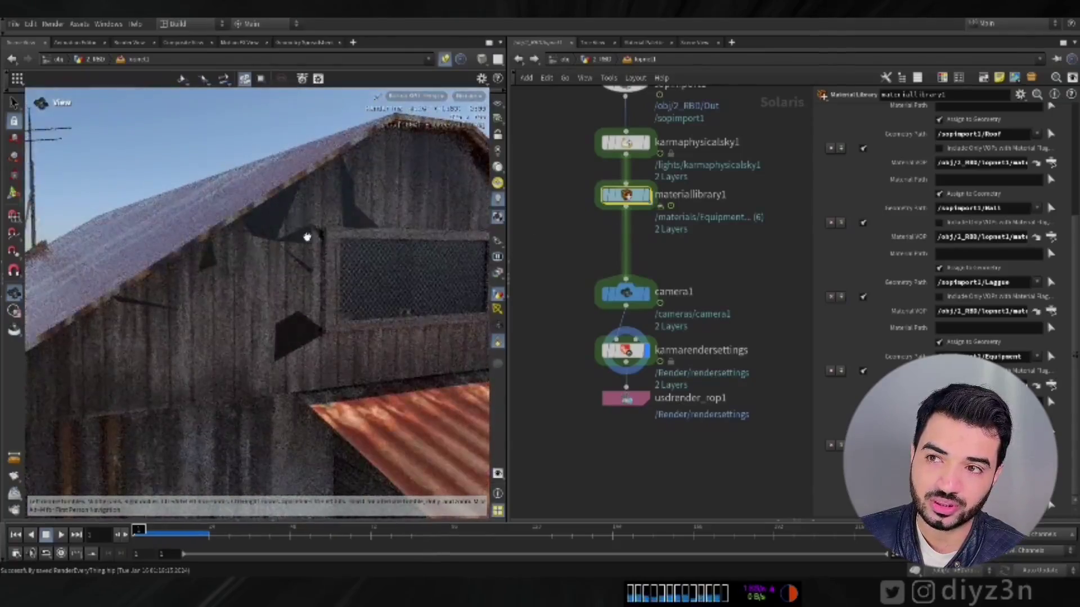
pyautogui.click(598, 59)
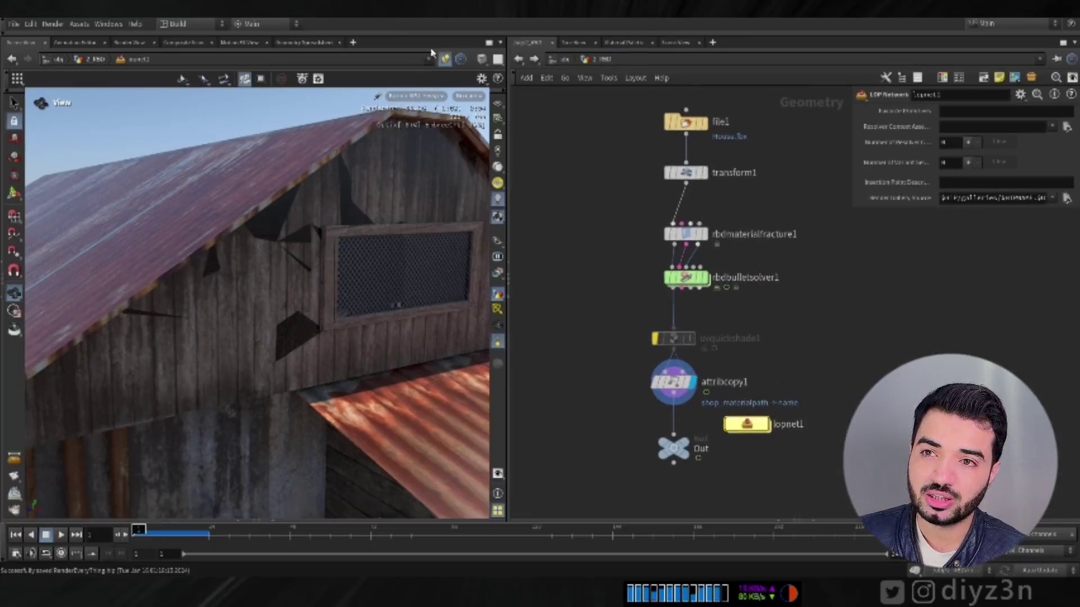
pyautogui.scroll(3, 731, 225)
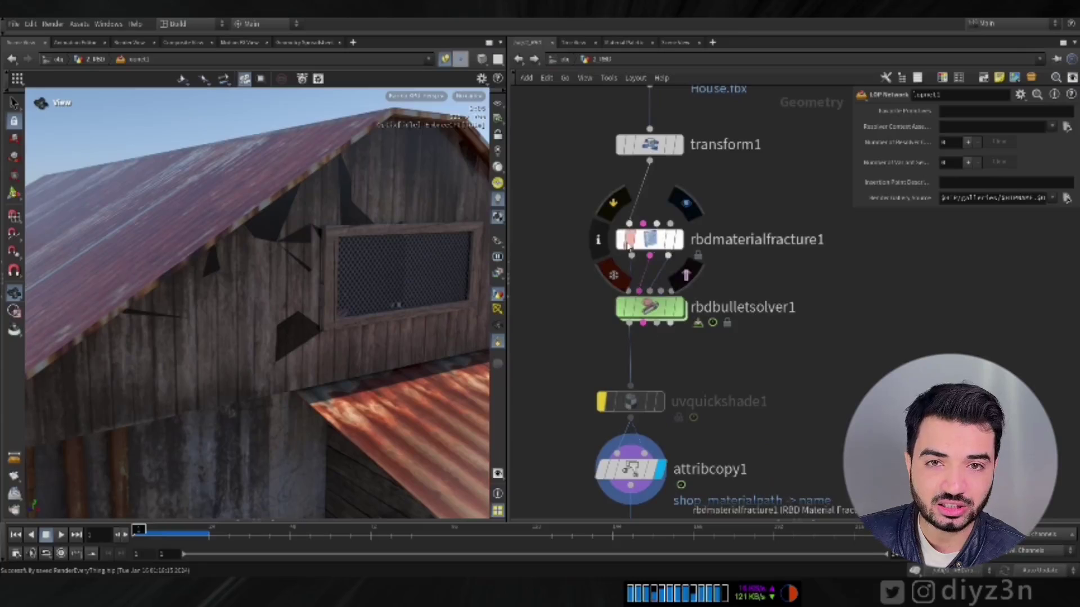
pyautogui.click(650, 239)
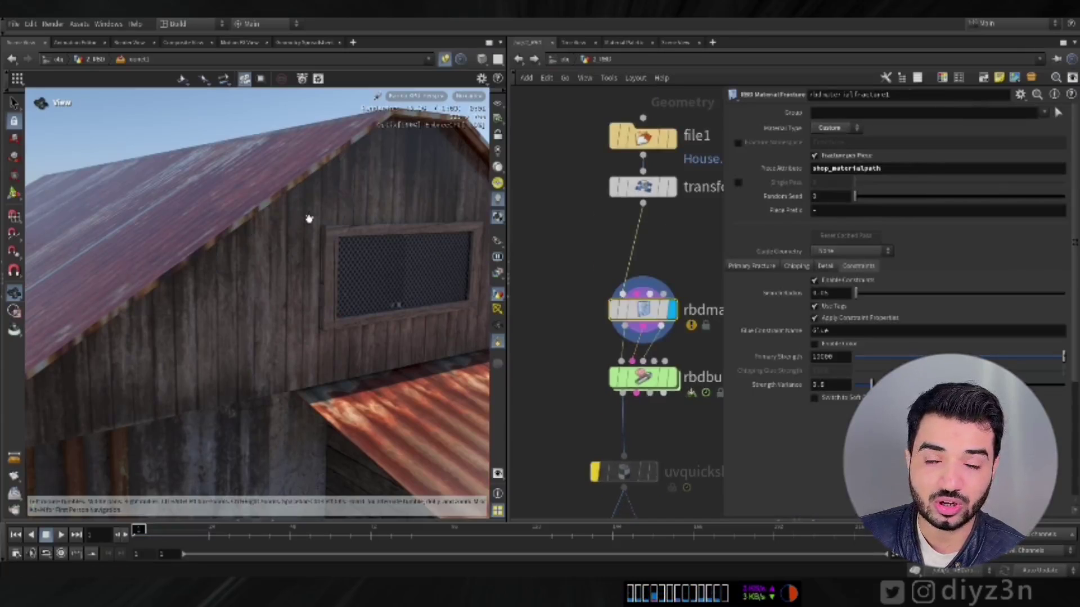
pyautogui.click(752, 265)
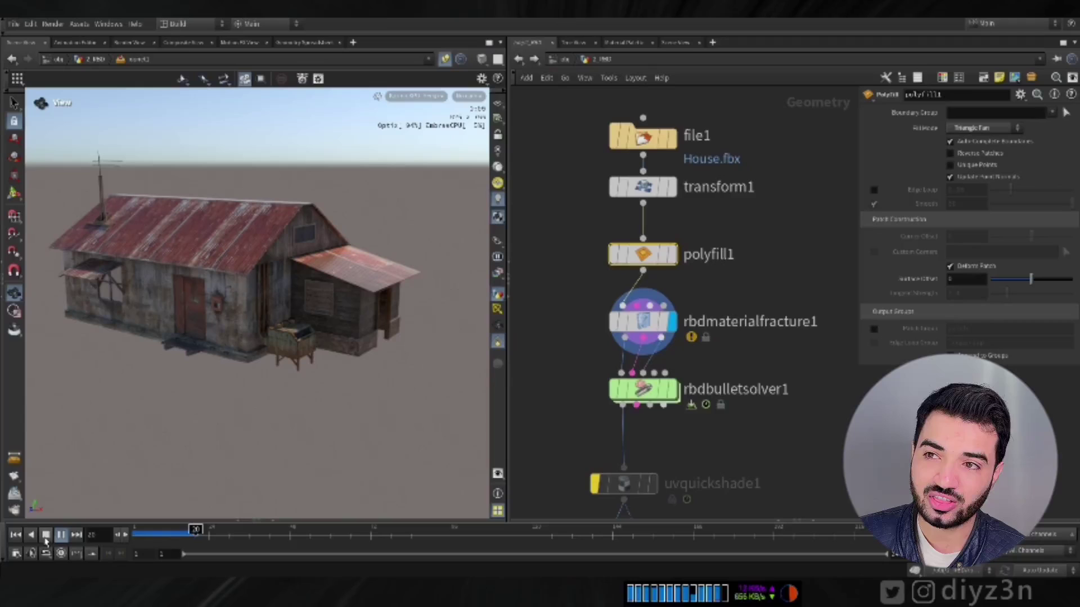
# - Stop the playback and inspect the rendered house from a different angle
pyautogui.click(46, 539)
pyautogui.moveTo(279, 291); pyautogui.dragTo(363, 250)
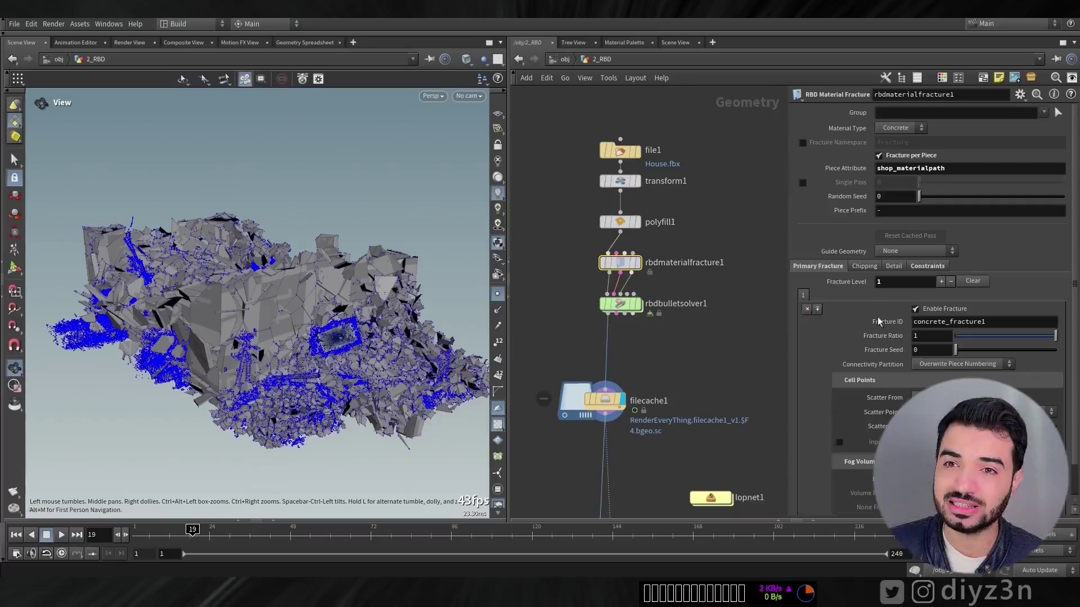
# - Review the concrete fracture's scatter points setting and the file cache node's settings
pyautogui.scroll(-2, 1075, 288)
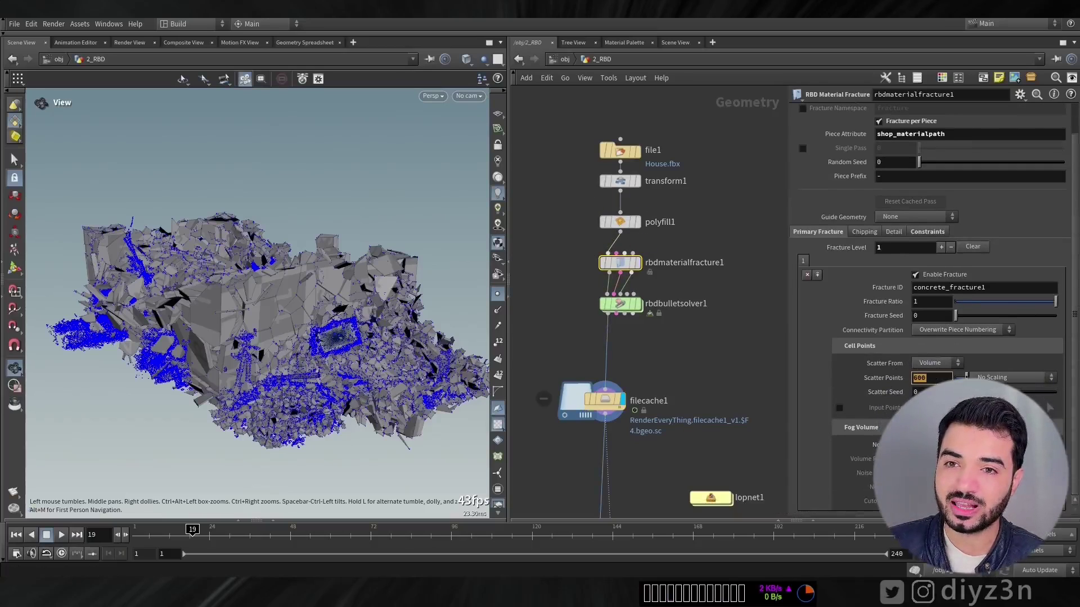
pyautogui.moveTo(709, 369); pyautogui.dragTo(721, 141, button='middle')
pyautogui.click(610, 172)
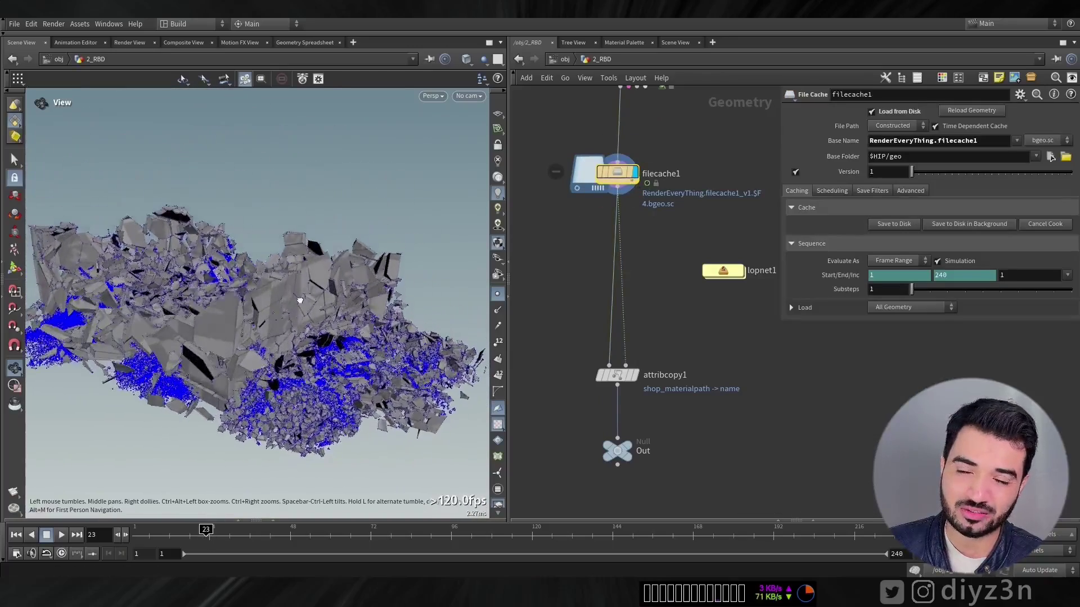
# - Move the attribcopy1 node up closer to the file cache and view its geometry information
pyautogui.moveTo(694, 352); pyautogui.dragTo(688, 317, button='middle')
pyautogui.moveTo(610, 342); pyautogui.dragTo(610, 243)
pyautogui.press('Tab')
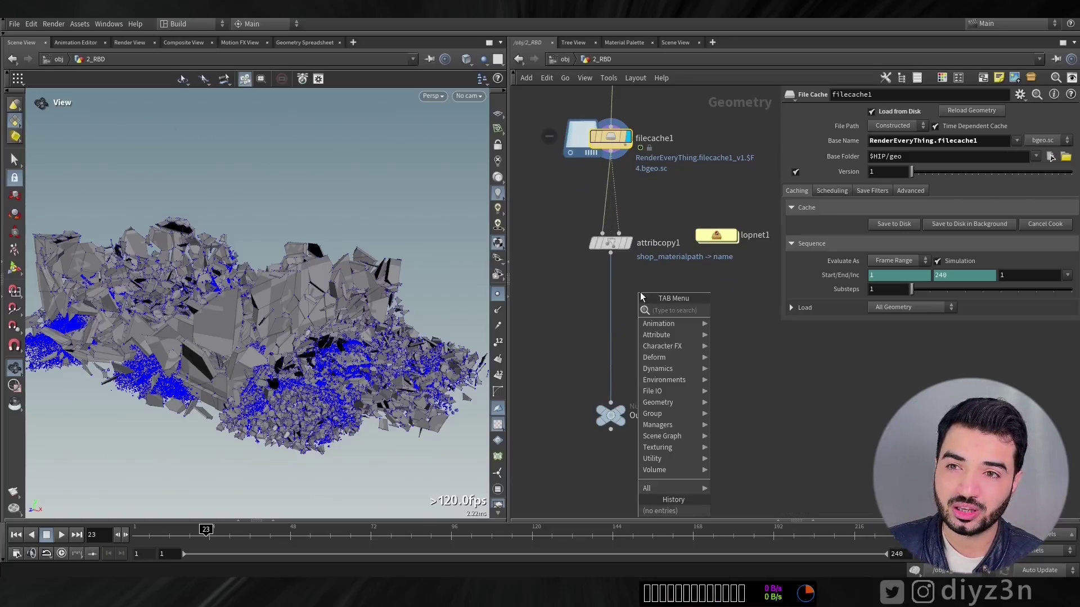
pyautogui.press('Escape')
pyautogui.middleClick(608, 240)
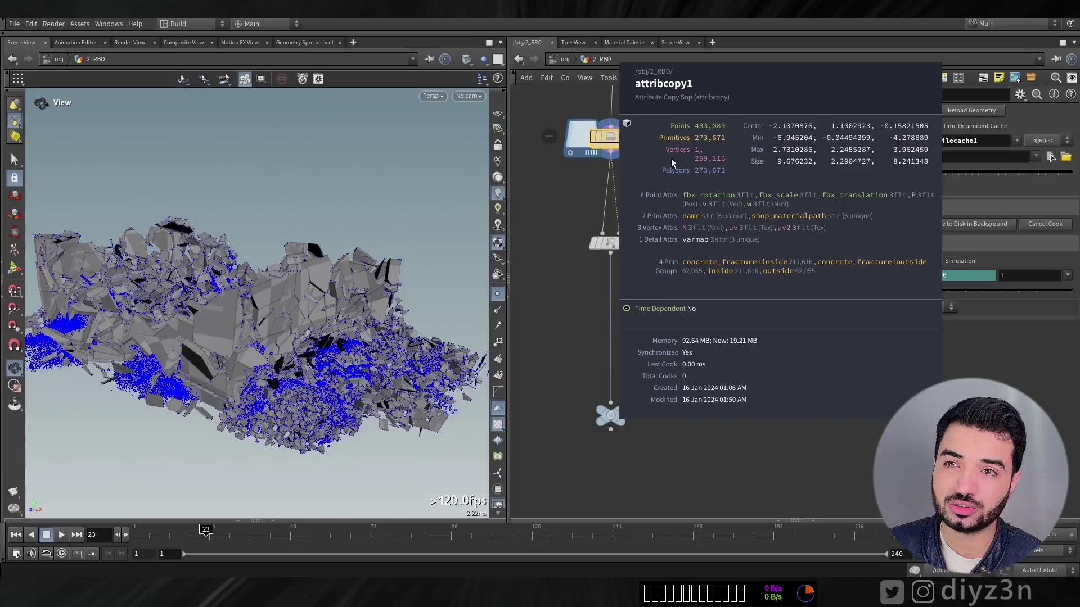
pyautogui.moveTo(725, 146); pyautogui.dragTo(709, 180, button='middle')
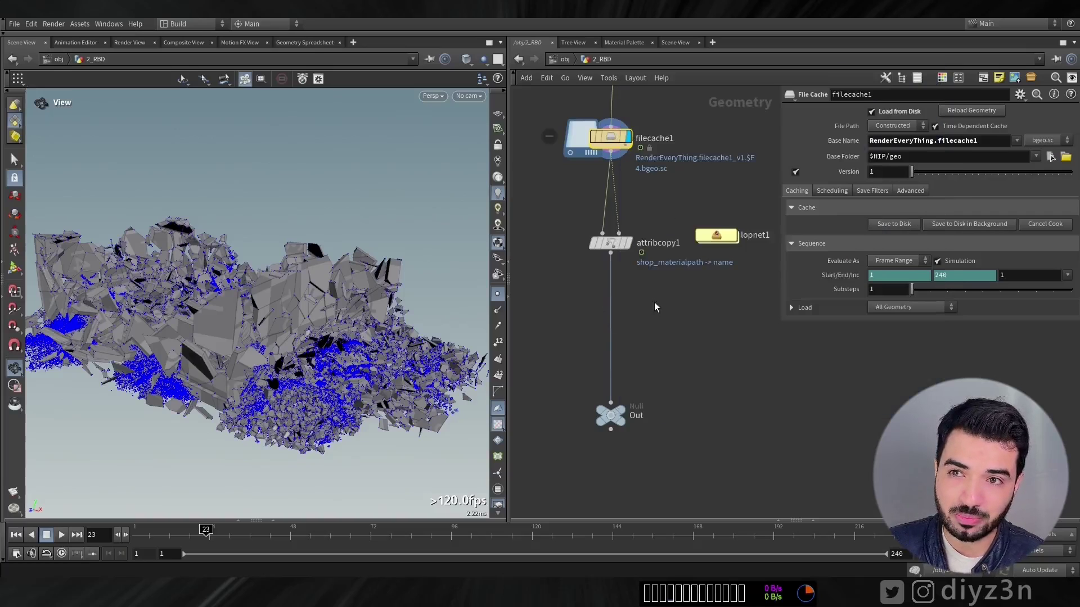
# - Insert a Pack node between attribcopy1 and the Out null and make it the displayed node
pyautogui.press('Tab')
pyautogui.write('pack')
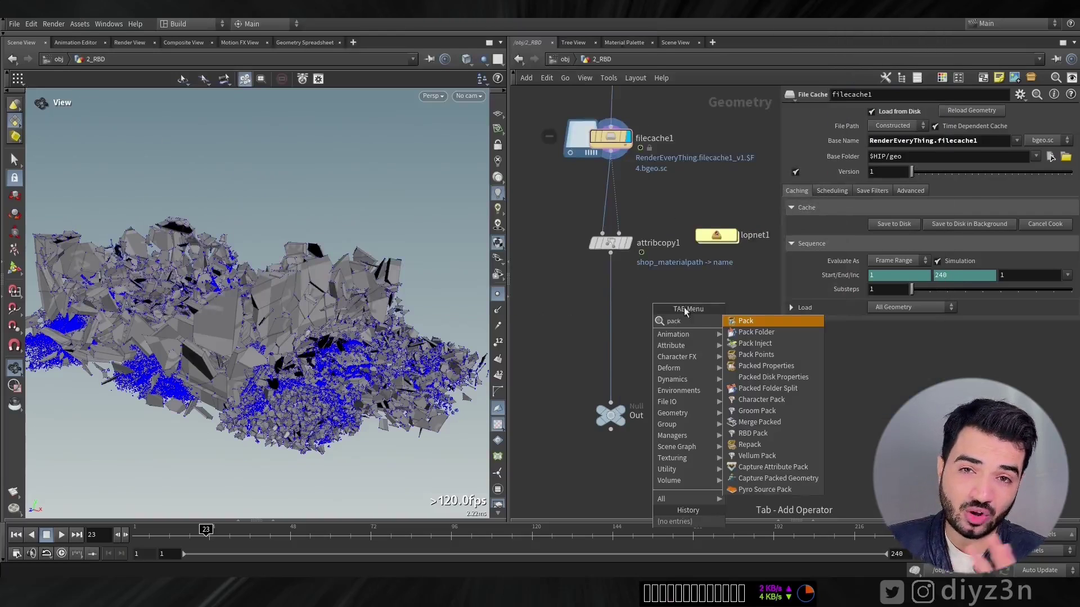
pyautogui.click(798, 321)
pyautogui.click(619, 303)
pyautogui.click(634, 282)
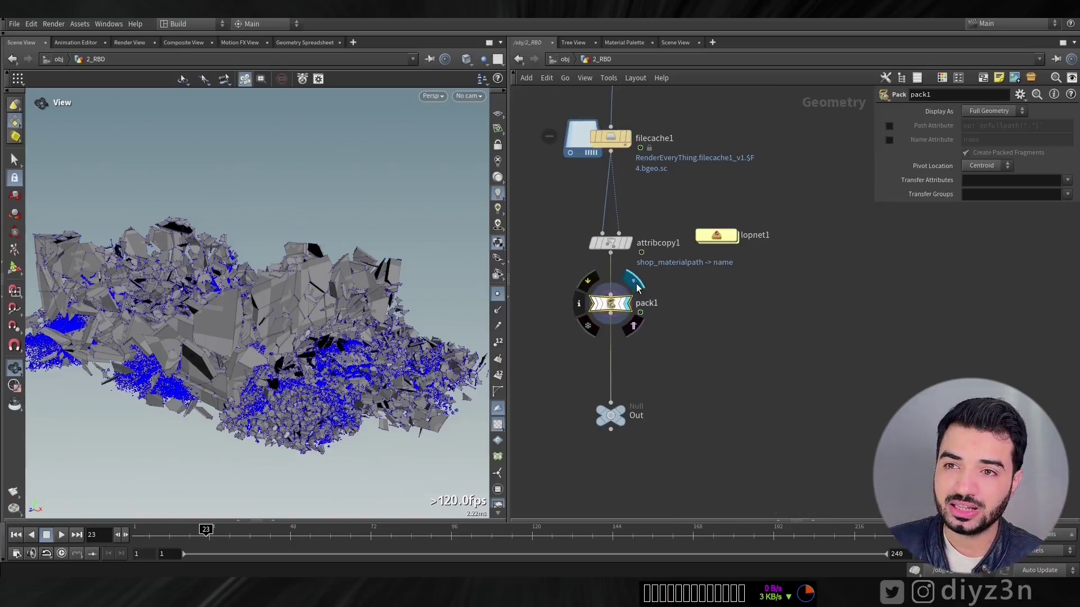
# - Read the Pack node's help page, highlighting the Overview text on the purpose of packed primitives, and close it
pyautogui.click(1071, 96)
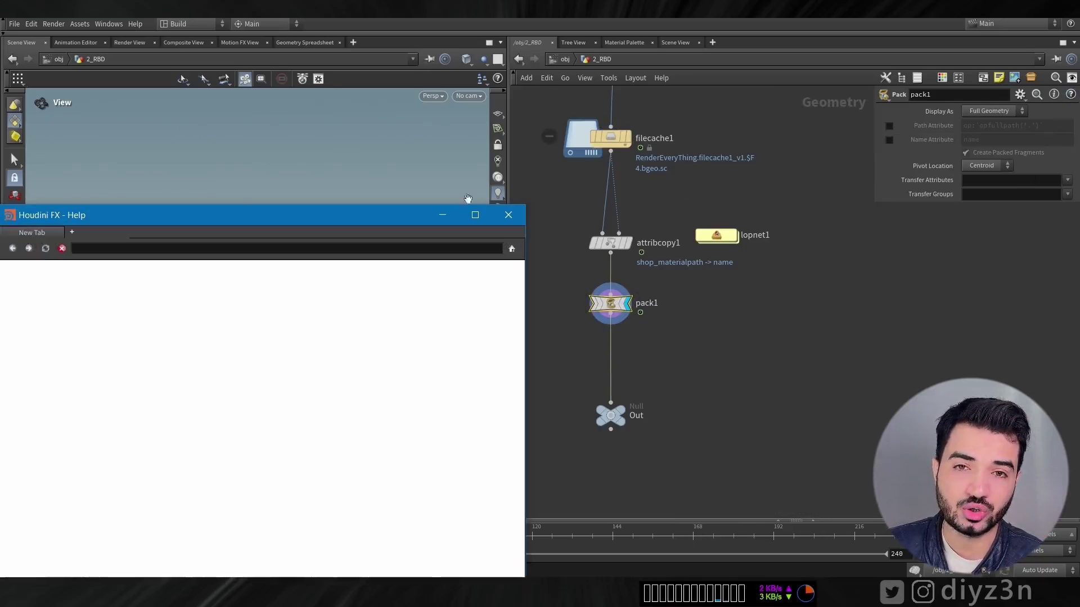
pyautogui.doubleClick(404, 220)
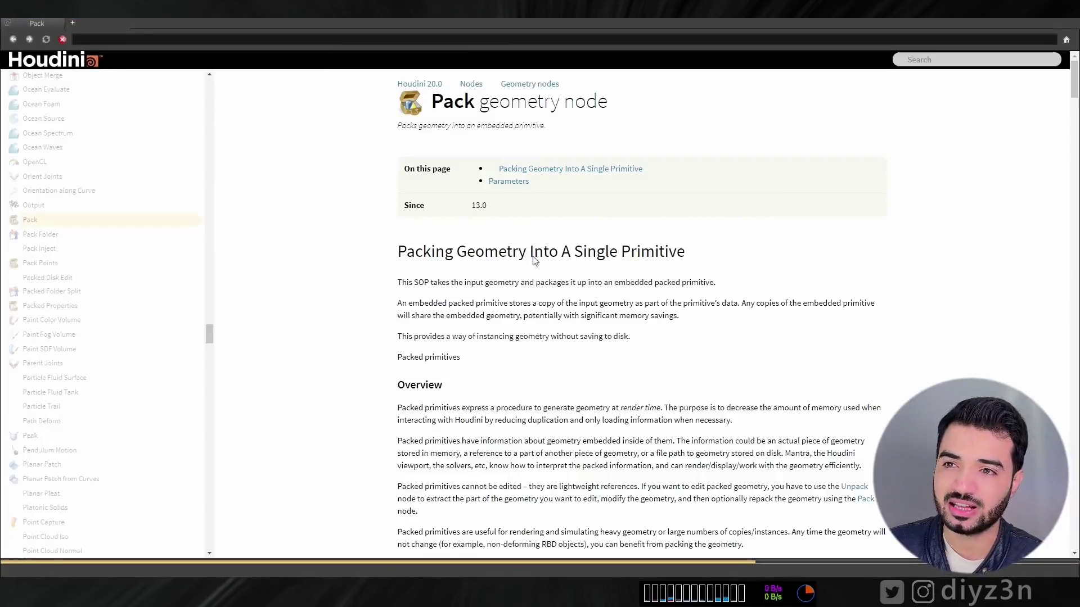
pyautogui.keyDown('ctrl'); pyautogui.scroll(4, 533, 269); pyautogui.keyUp('ctrl')
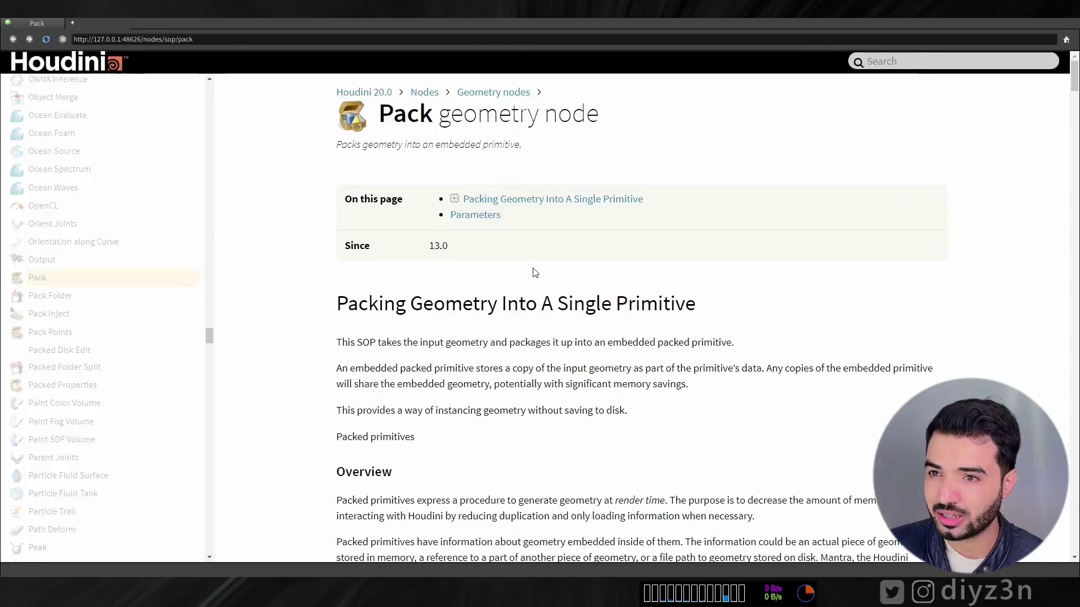
pyautogui.moveTo(1075, 72); pyautogui.dragTo(1075, 86)
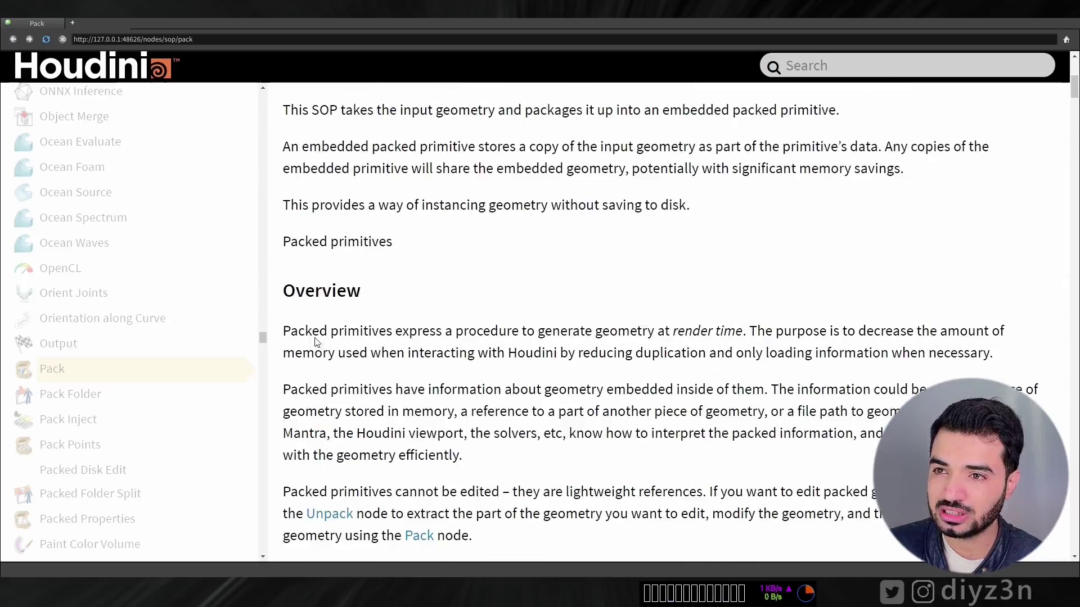
pyautogui.moveTo(345, 339); pyautogui.dragTo(712, 332)
pyautogui.click(743, 330)
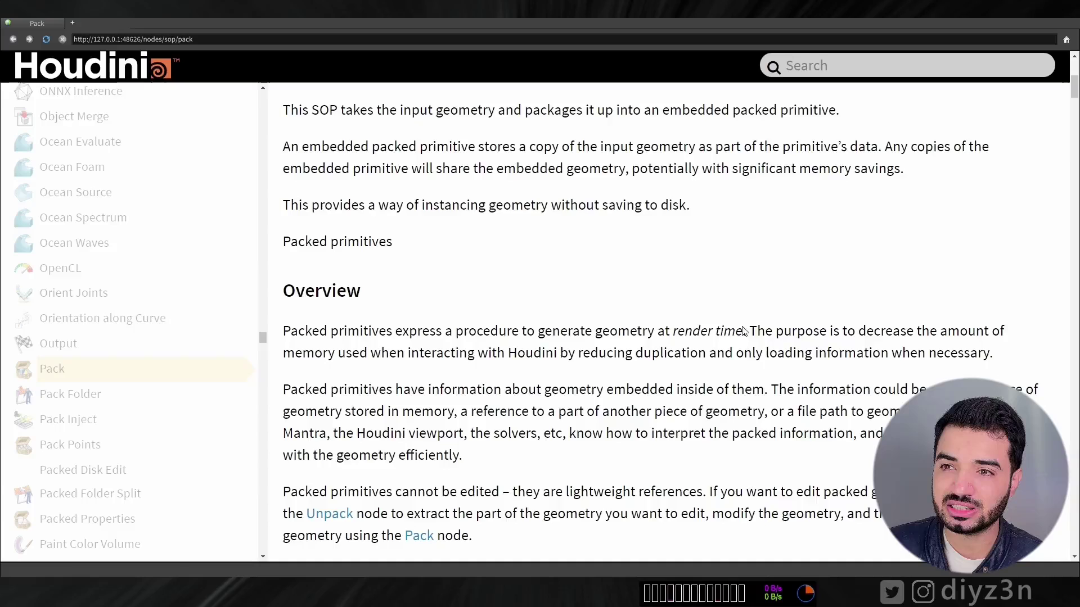
pyautogui.moveTo(776, 342); pyautogui.dragTo(977, 363)
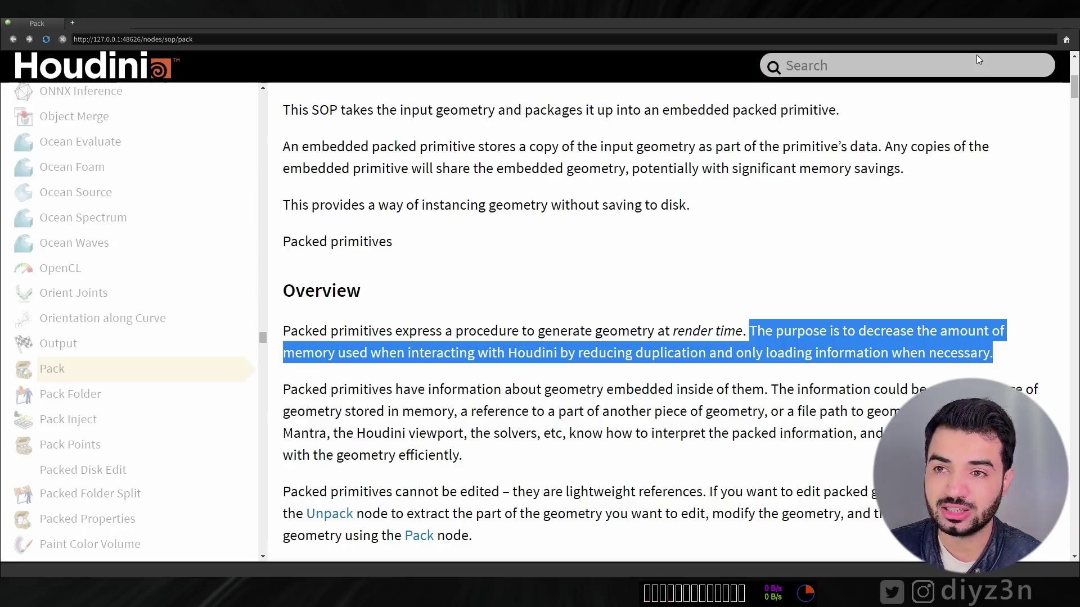
pyautogui.click(1042, 22)
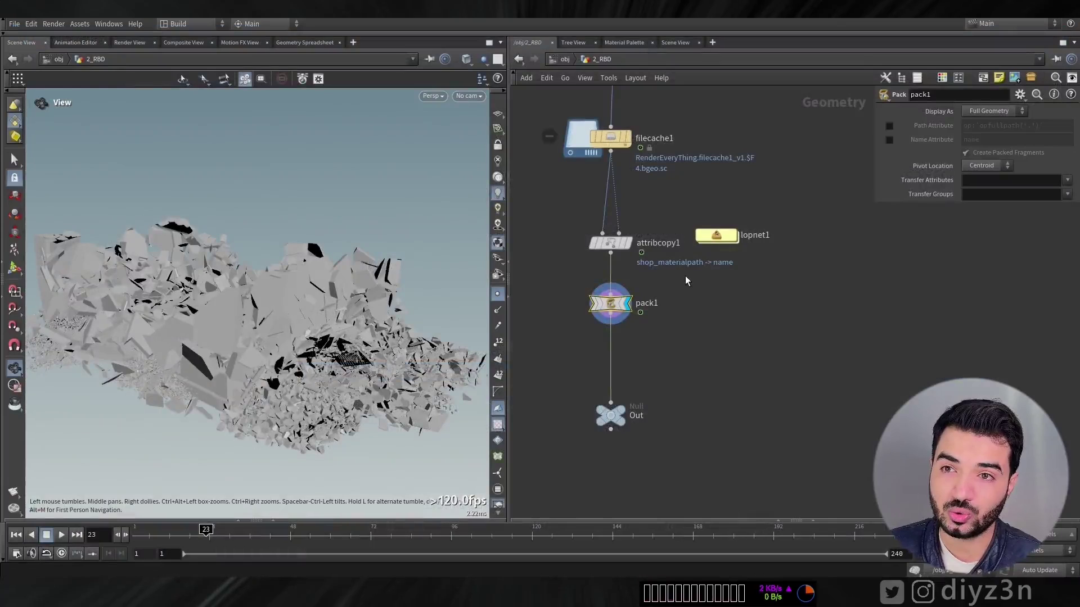
# - Check the pack1 node's geometry information and set its Display As option to Point Cloud
pyautogui.click(579, 305)
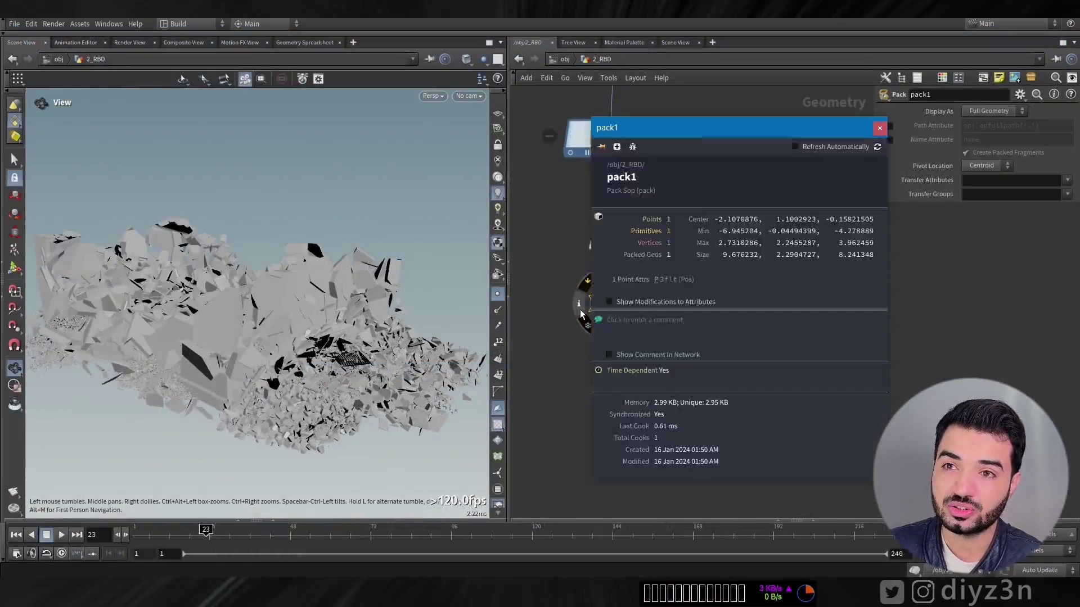
pyautogui.click(880, 127)
pyautogui.click(993, 110)
pyautogui.click(990, 124)
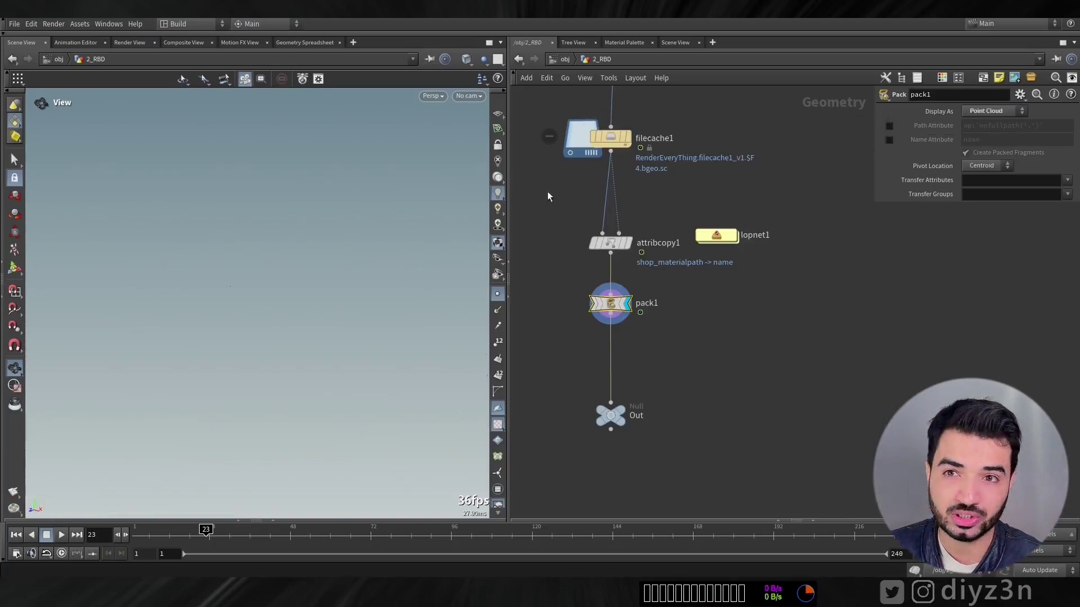
# - Set pack1's Display As to Full Geometry, enable its Name Attribute as name, and check the node's geometry information
pyautogui.click(983, 122)
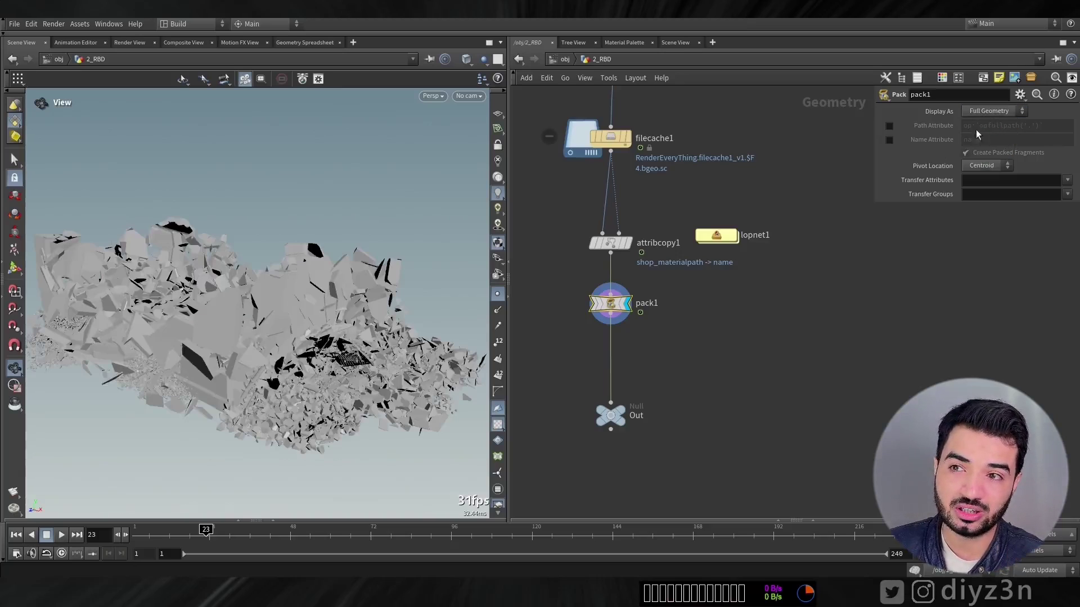
pyautogui.click(888, 140)
pyautogui.middleClick(620, 304)
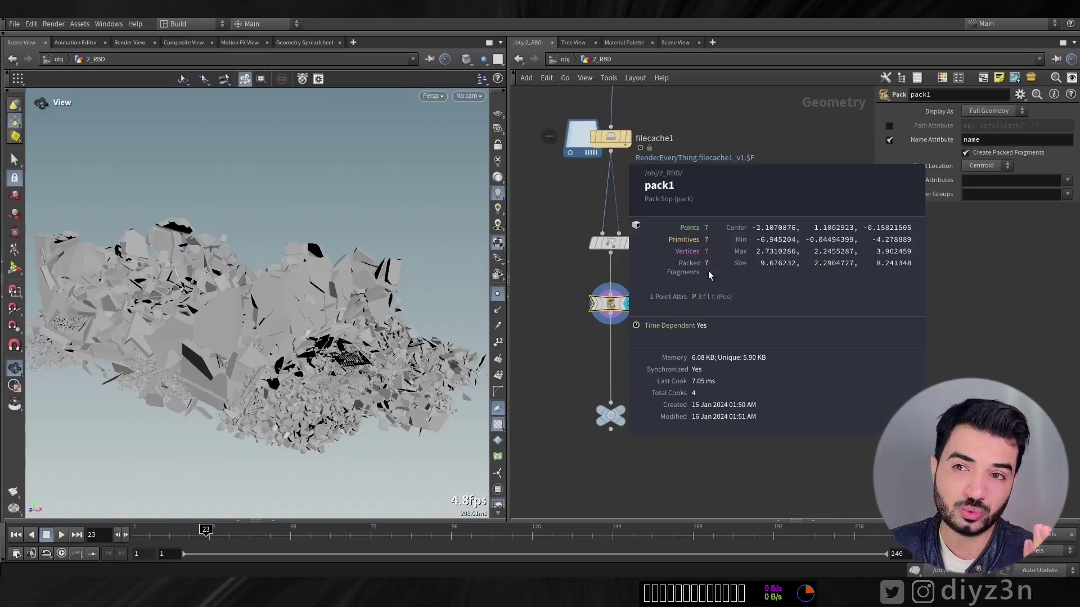
# - Preview the packed house as Point Cloud while scrubbing to frame 12, and return pack1's Display As to Full Geometry
pyautogui.click(994, 111)
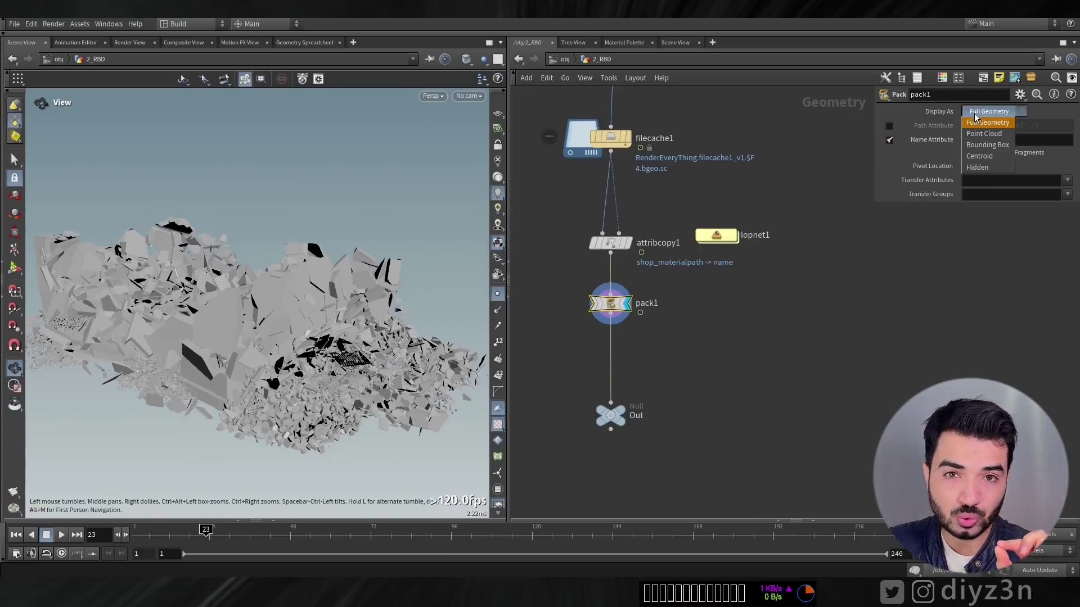
pyautogui.click(984, 126)
pyautogui.moveTo(236, 535); pyautogui.dragTo(169, 537)
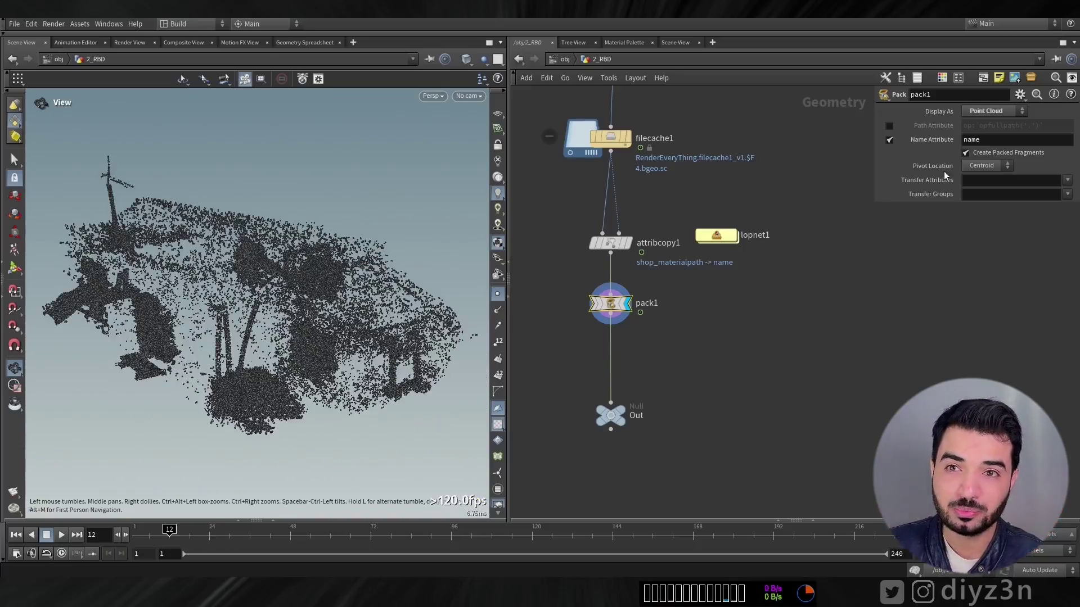
pyautogui.click(994, 122)
pyautogui.moveTo(330, 279); pyautogui.dragTo(345, 277)
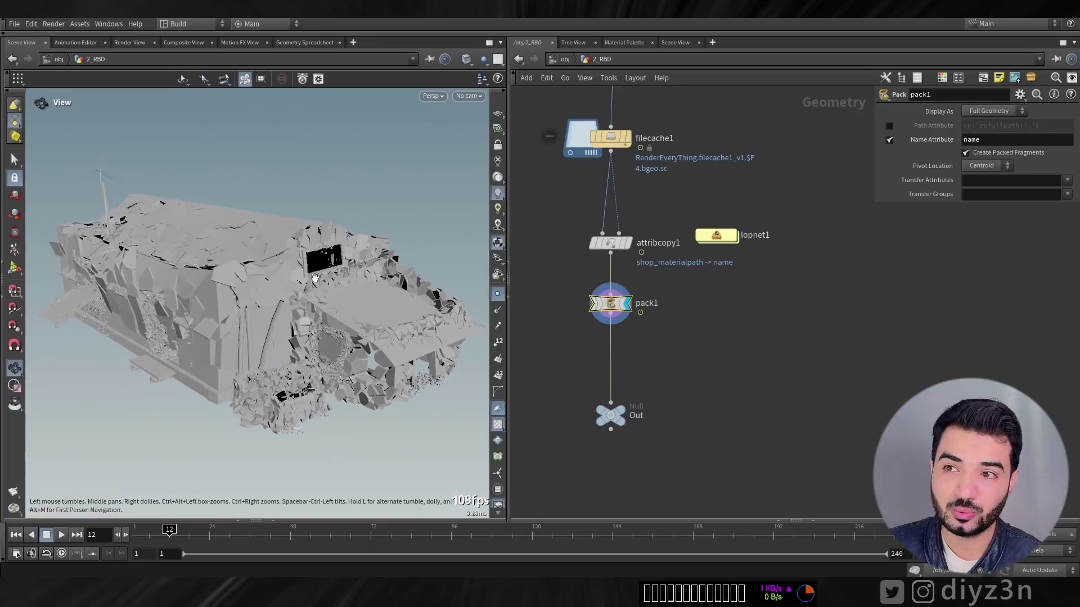
# - Show the Scene Graph Tree and Scene Graph Details beside the viewport and go inside the lopnet1 network
pyautogui.click(3, 254)
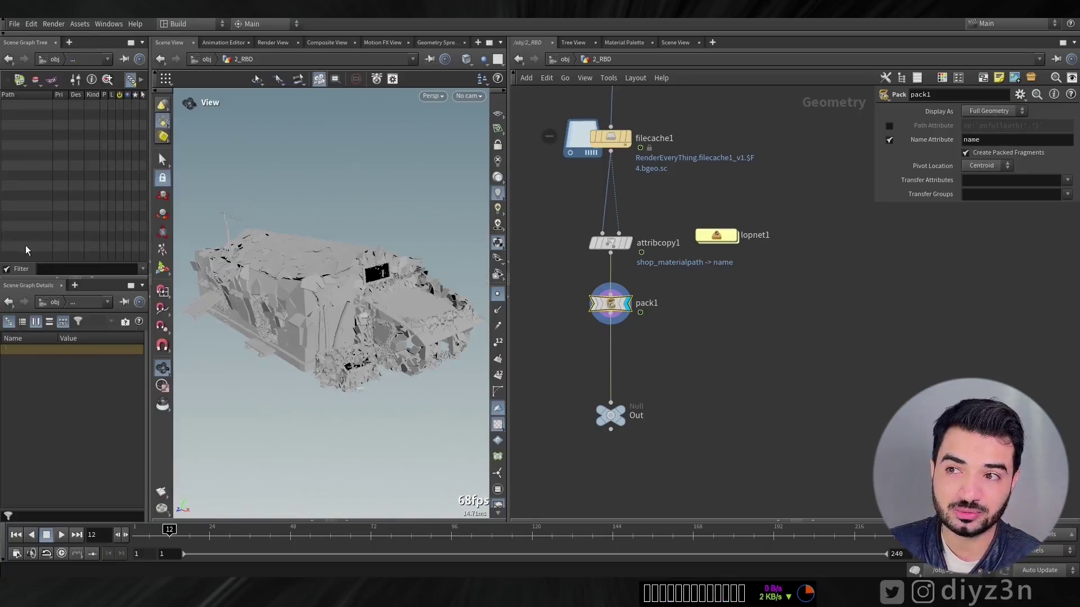
pyautogui.click(718, 235)
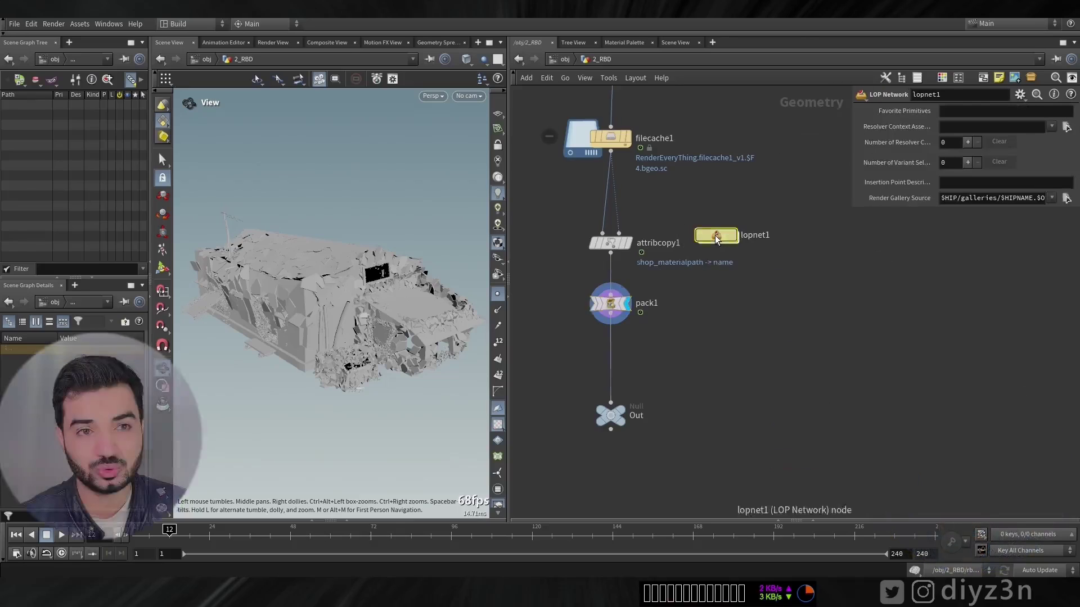
pyautogui.doubleClick(717, 236)
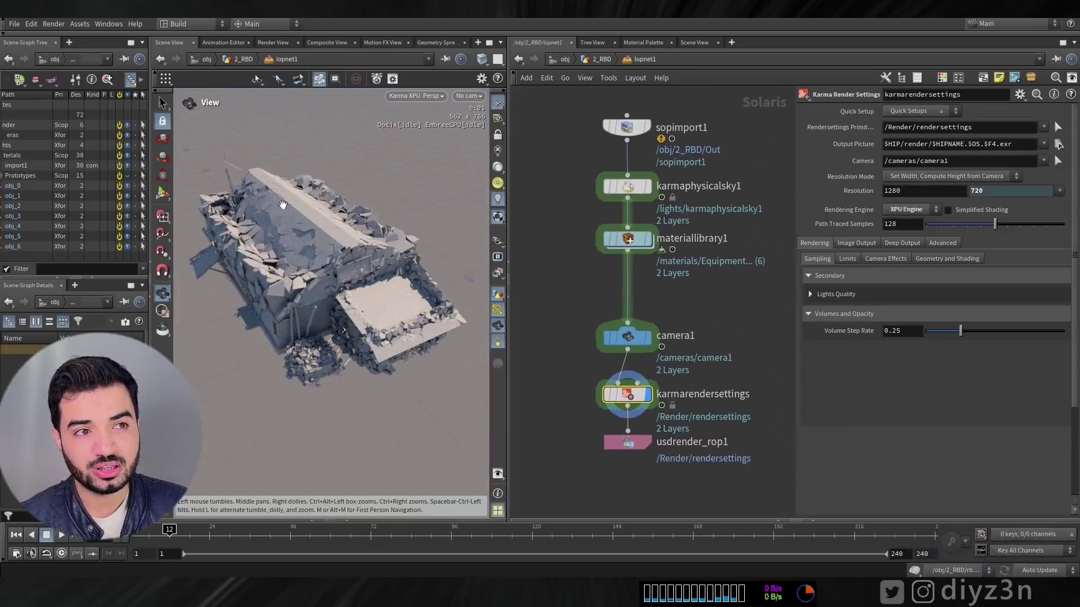
pyautogui.moveTo(150, 245); pyautogui.dragTo(186, 245)
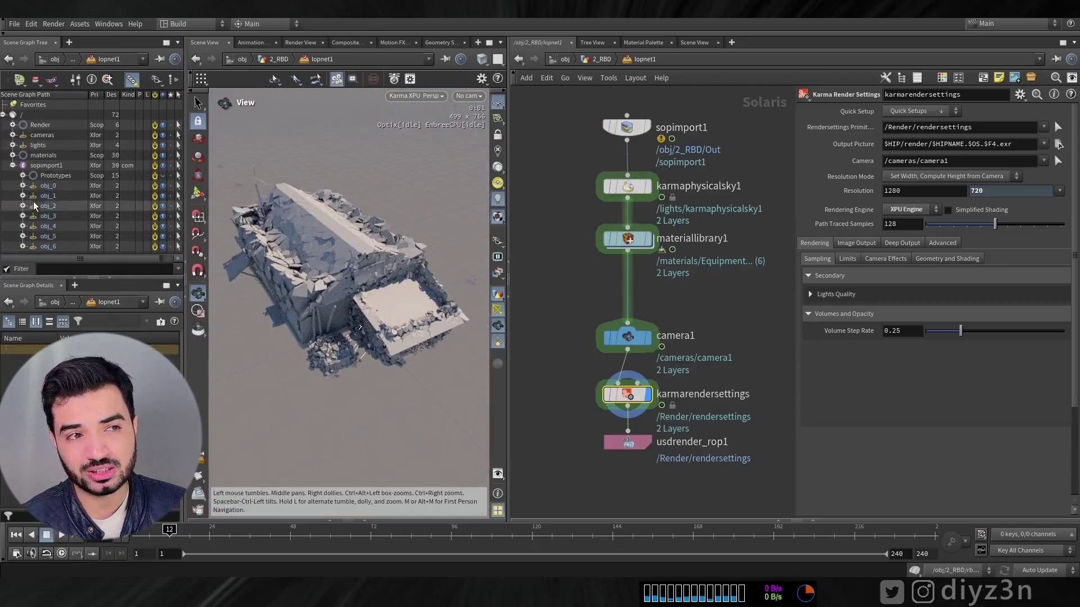
# - Examine which mesh each packed primitive from obj_0 to obj_5 contains under sopimport1 in the scene graph
pyautogui.click(23, 186)
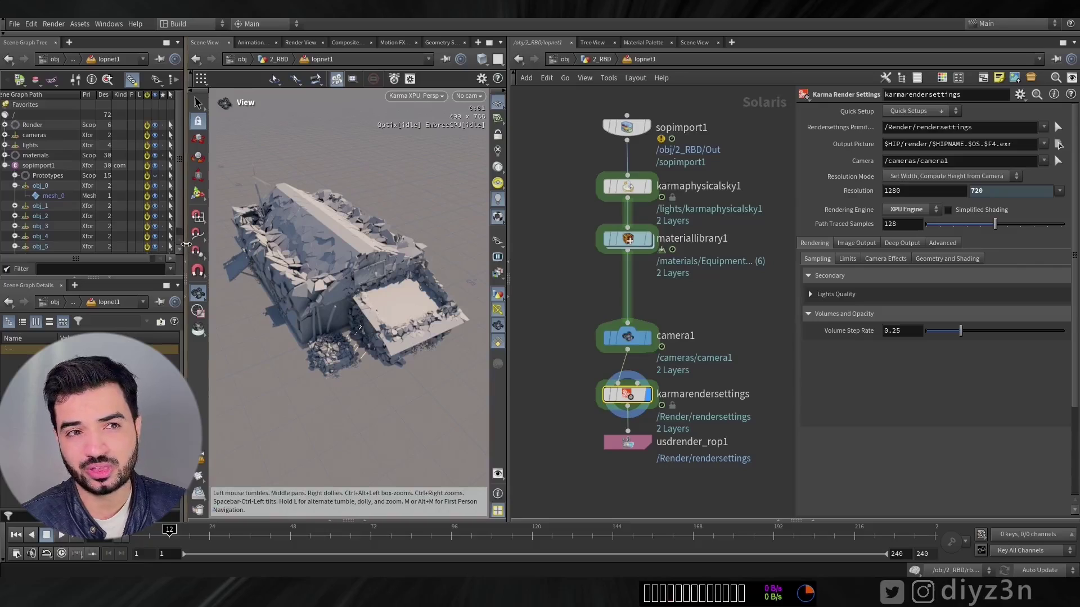
pyautogui.moveTo(186, 244); pyautogui.dragTo(252, 244)
pyautogui.click(25, 186)
pyautogui.click(25, 196)
pyautogui.click(25, 196)
pyautogui.click(25, 206)
pyautogui.click(25, 206)
pyautogui.click(26, 216)
pyautogui.click(25, 216)
pyautogui.click(26, 226)
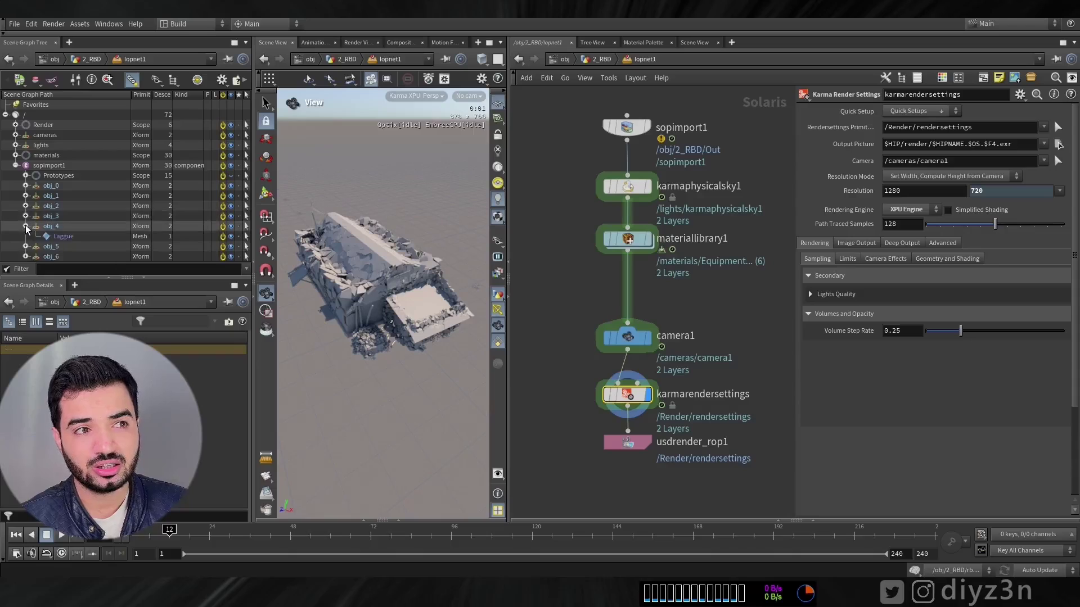
pyautogui.click(25, 236)
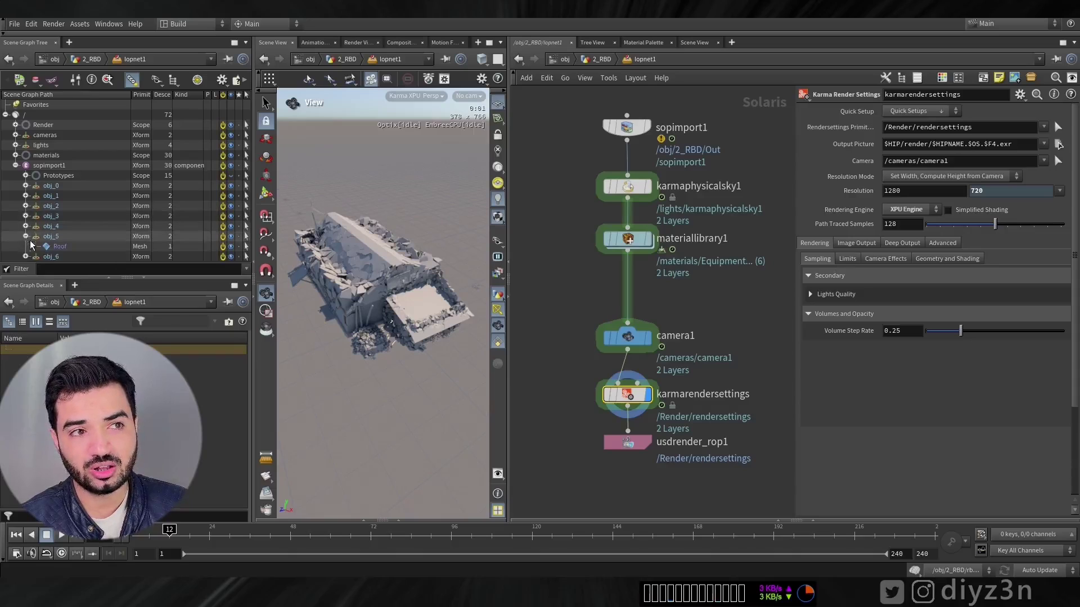
# - Enable the Packed Primitives override in sopimport1's Primitive Definition, set it to Unpack, and inspect the rendered house
pyautogui.click(635, 134)
pyautogui.click(940, 266)
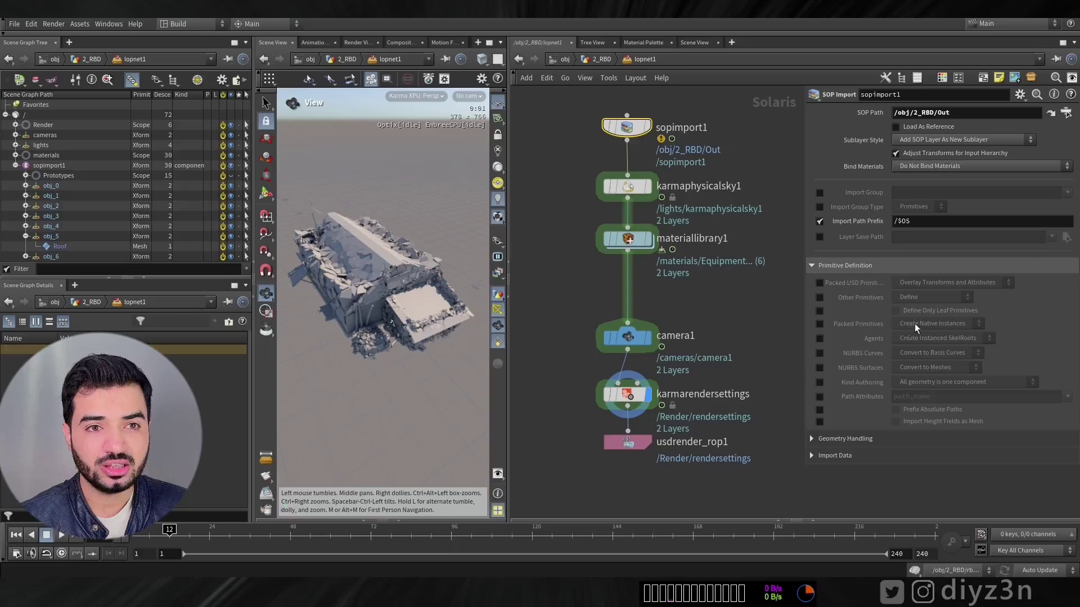
pyautogui.click(819, 325)
pyautogui.click(933, 325)
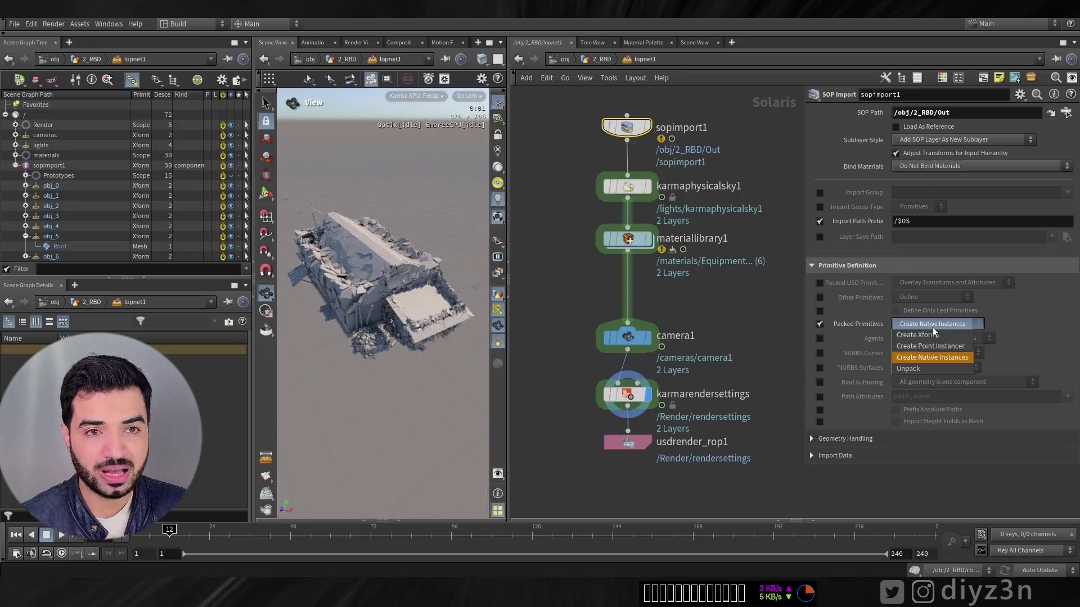
pyautogui.click(926, 370)
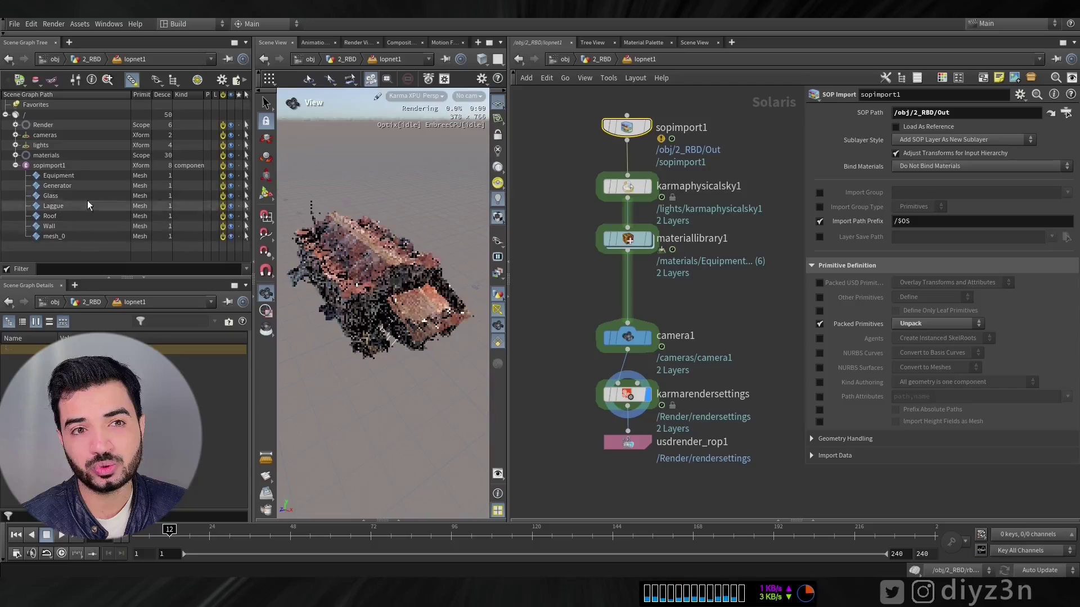
pyautogui.moveTo(354, 269); pyautogui.dragTo(376, 257)
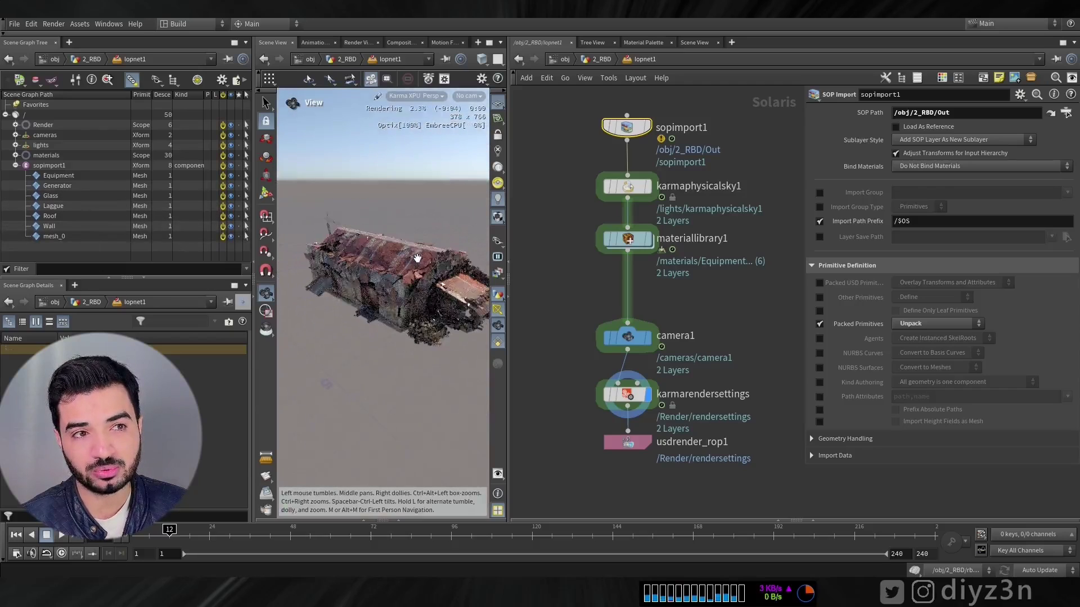
# - Set sopimport1's Packed Primitives to Create Point Instancer and expand instances, Prototypes and obj_5 in the scene graph to reach the Roof mesh
pyautogui.click(919, 324)
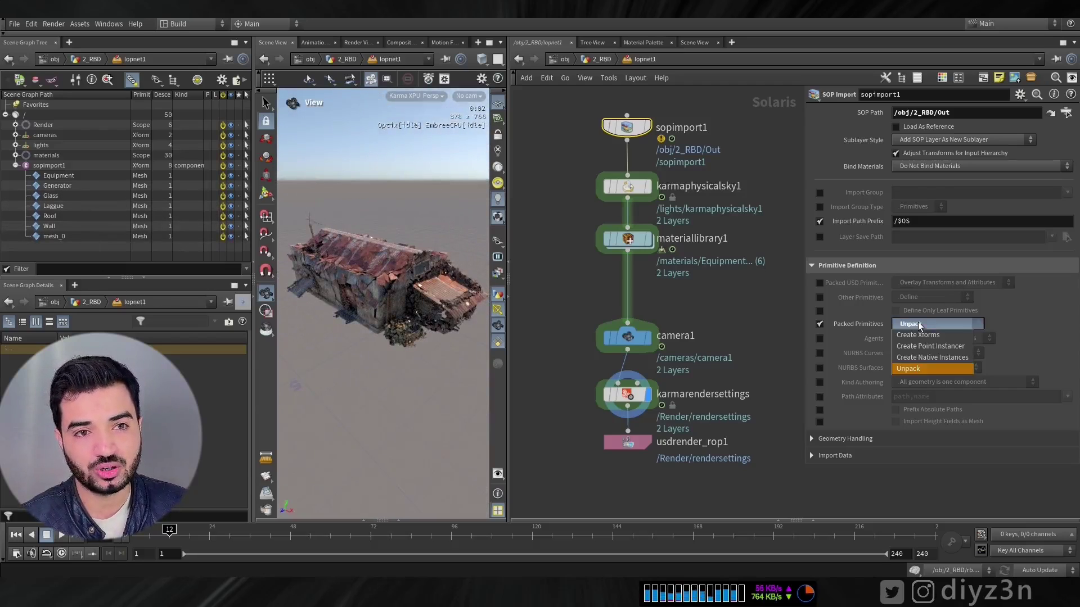
pyautogui.click(928, 346)
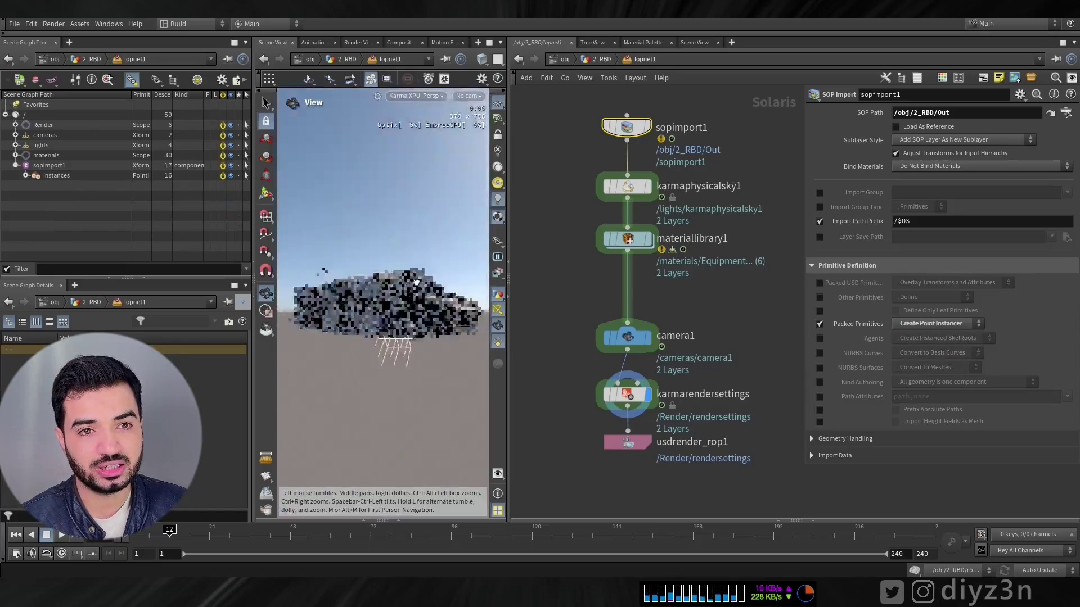
pyautogui.click(25, 175)
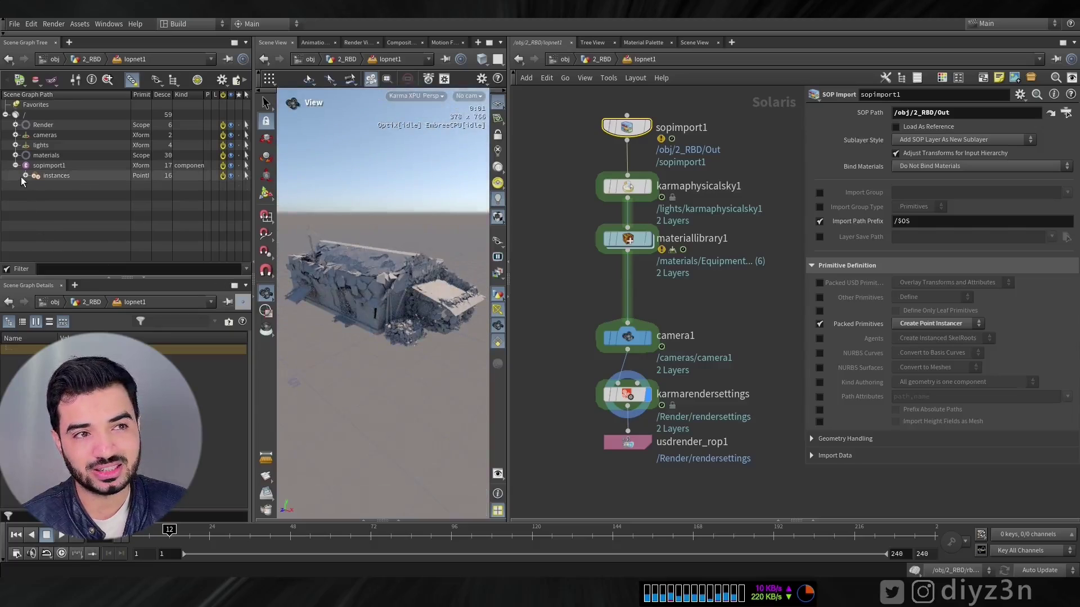
pyautogui.click(34, 186)
pyautogui.click(35, 186)
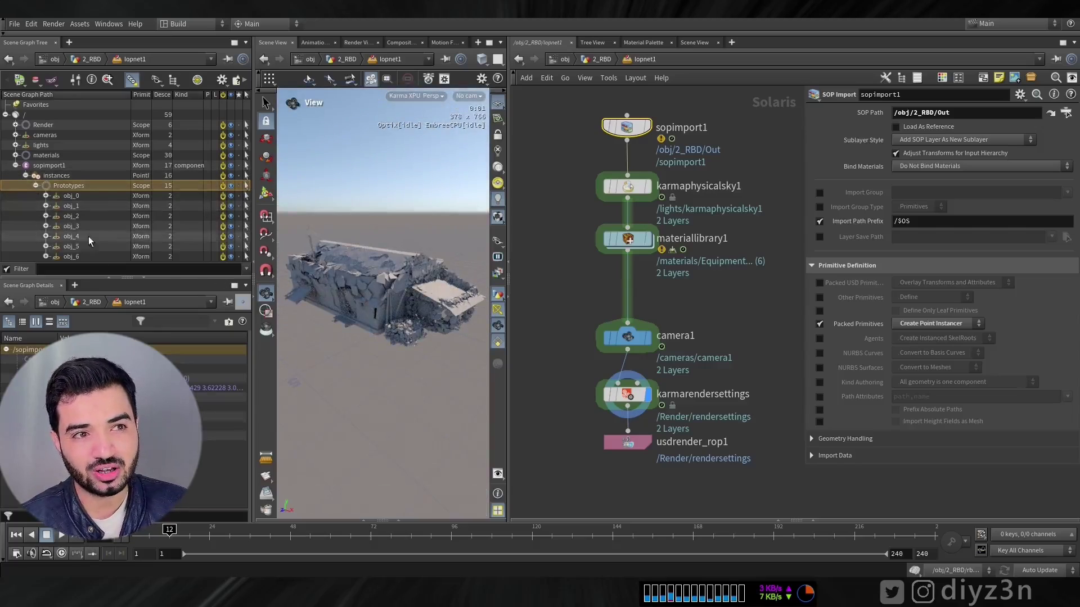
pyautogui.click(42, 248)
pyautogui.click(45, 247)
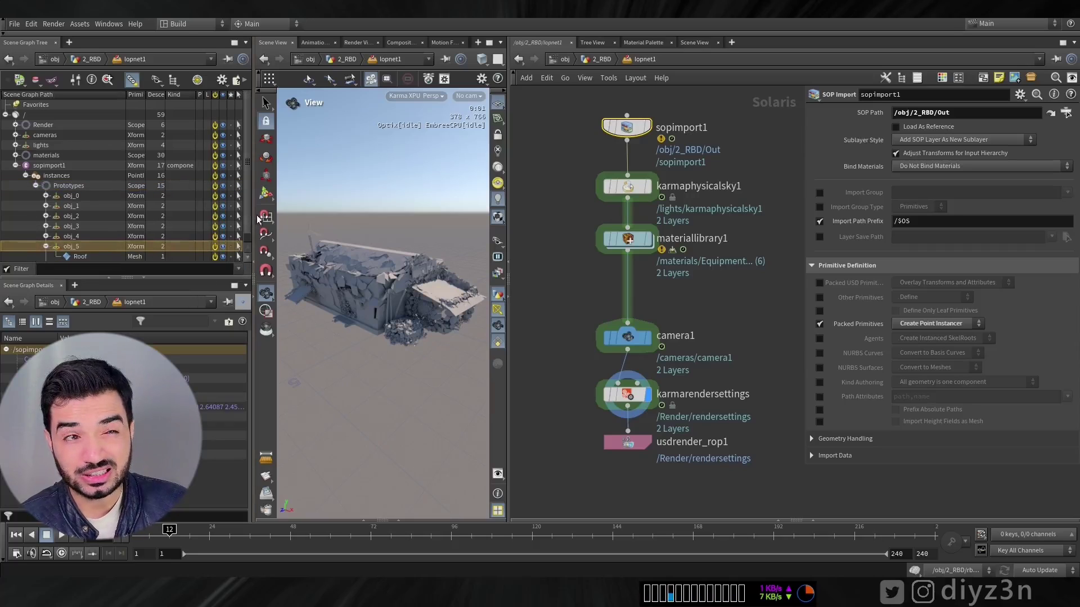
pyautogui.scroll(-1, 85, 236)
# - In materiallibrary1, set the Roof material's Geometry Path to the Roof mesh inside the instances' Prototypes
pyautogui.click(628, 240)
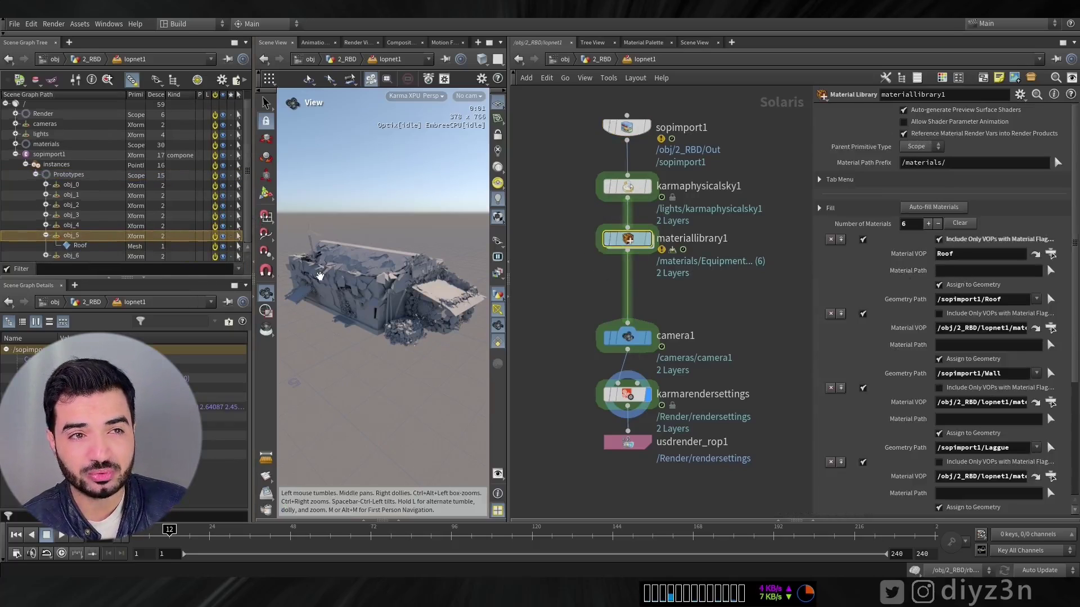
pyautogui.moveTo(282, 255); pyautogui.dragTo(971, 308)
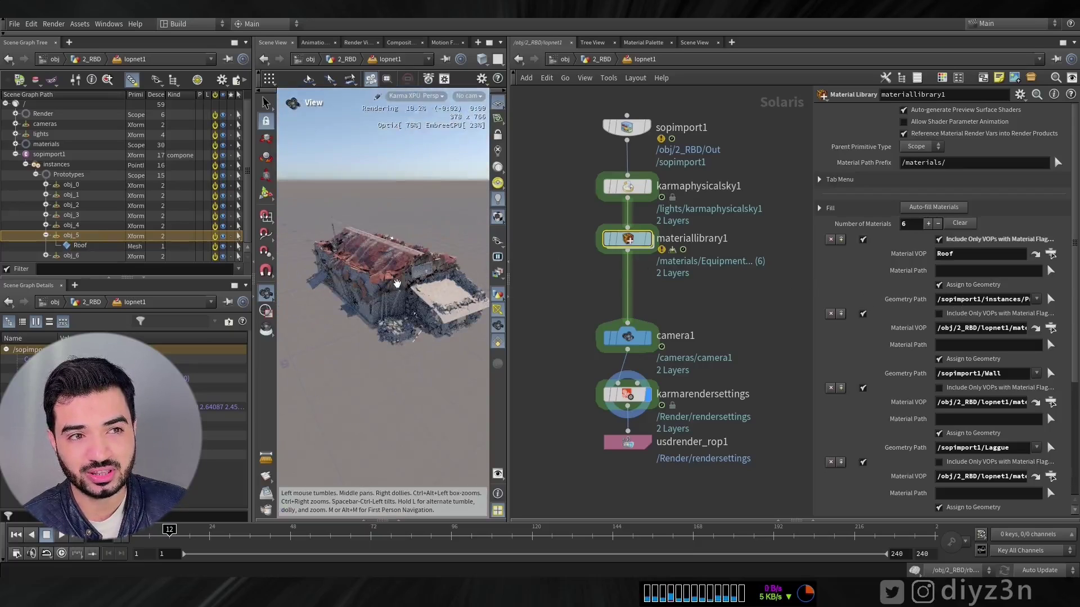
pyautogui.moveTo(393, 315)
pyautogui.mouseDown()
pyautogui.moveTo(407, 275)
pyautogui.moveTo(393, 304)
pyautogui.mouseUp()
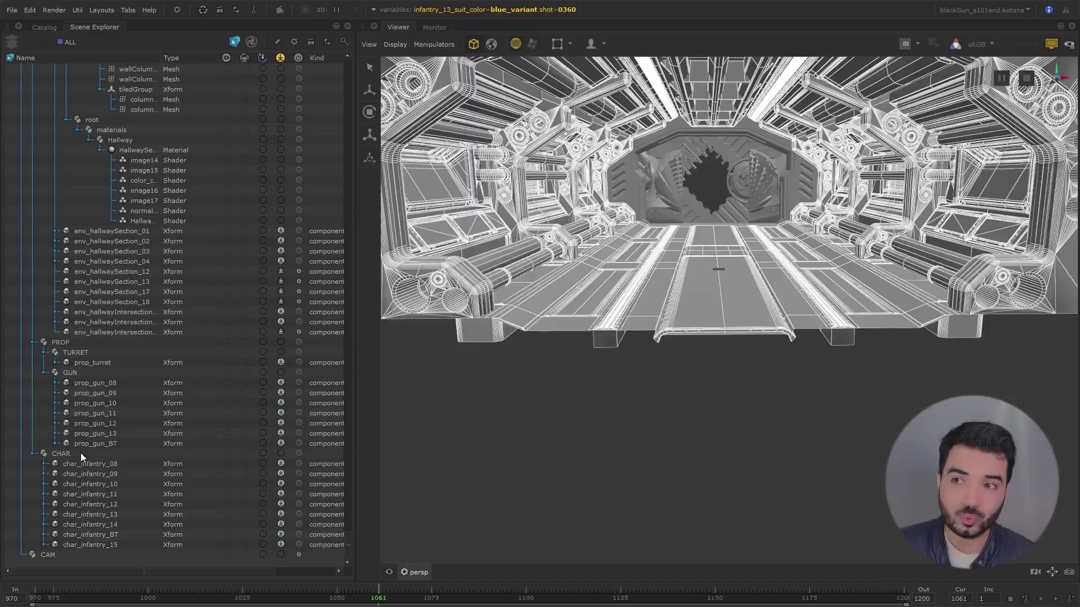
# - Switch to Katana and examine the spaceship scene's CHAR, PROP and ENV groups, expanding their hierarchies in the Scene Explorer
pyautogui.rightClick(80, 453)
pyautogui.click(115, 448)
pyautogui.rightClick(76, 339)
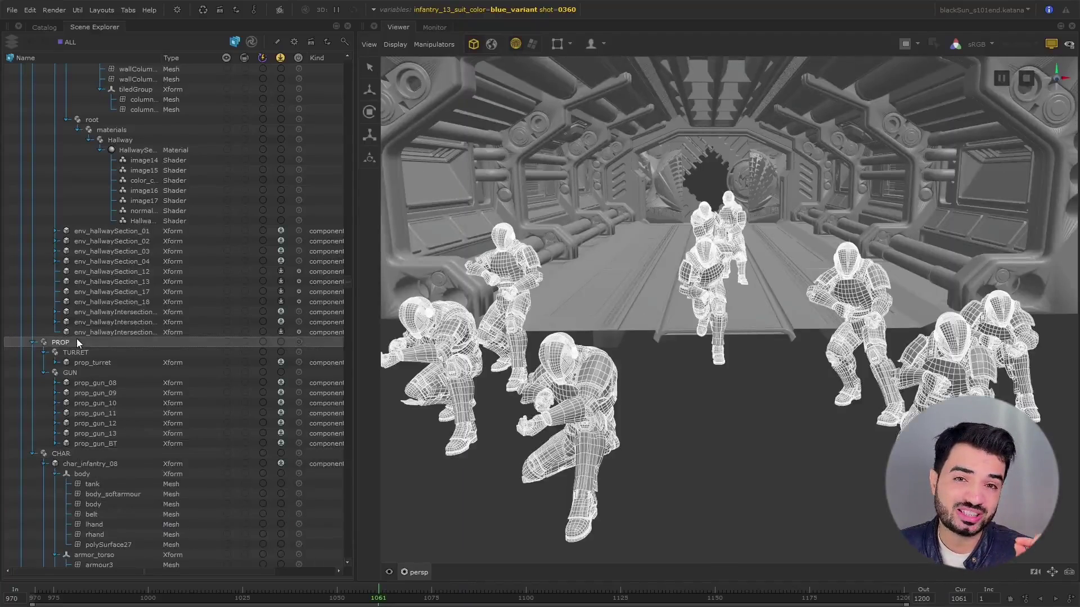
pyautogui.click(137, 333)
pyautogui.moveTo(349, 236); pyautogui.dragTo(356, 62)
pyautogui.click(82, 100)
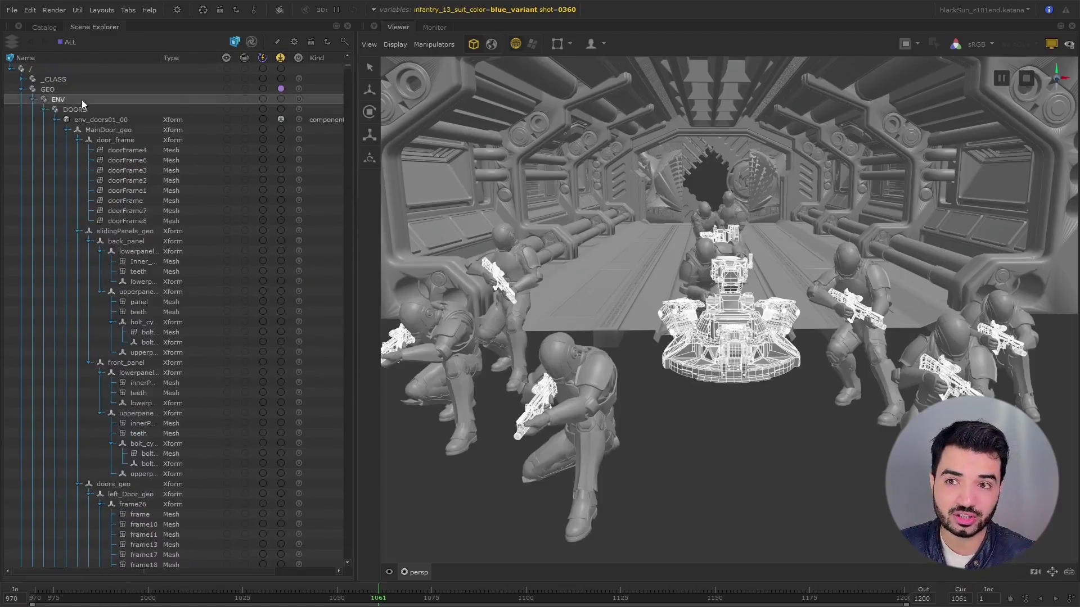
pyautogui.rightClick(82, 99)
pyautogui.click(140, 92)
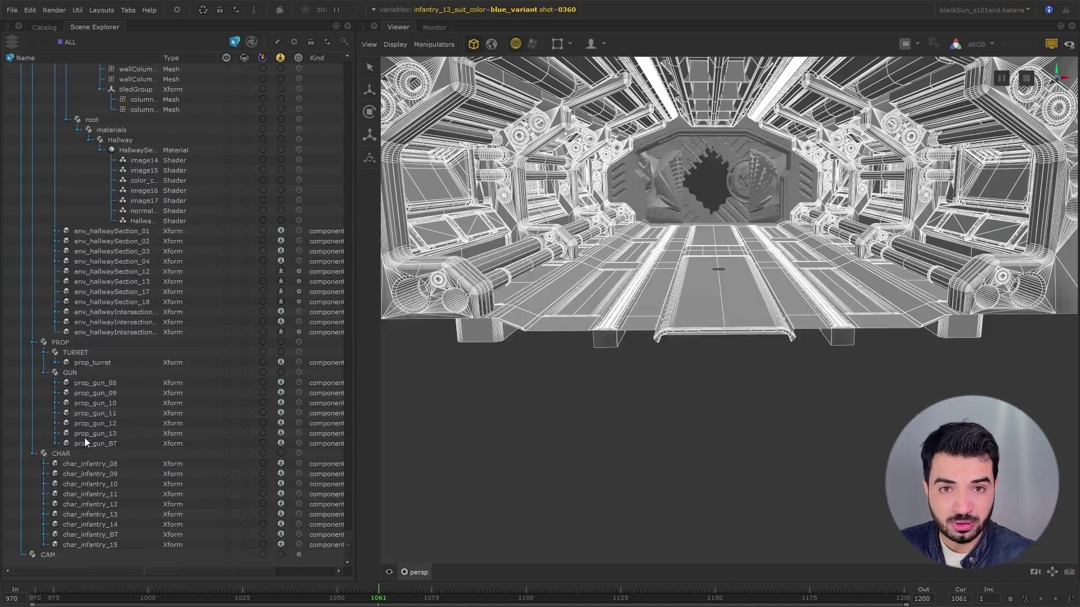
# - Review the CHAR, PROP and ENV branches again in the Scene Explorer to compare their highlighted characters, props and environment
pyautogui.click(80, 453)
pyautogui.rightClick(80, 453)
pyautogui.click(126, 449)
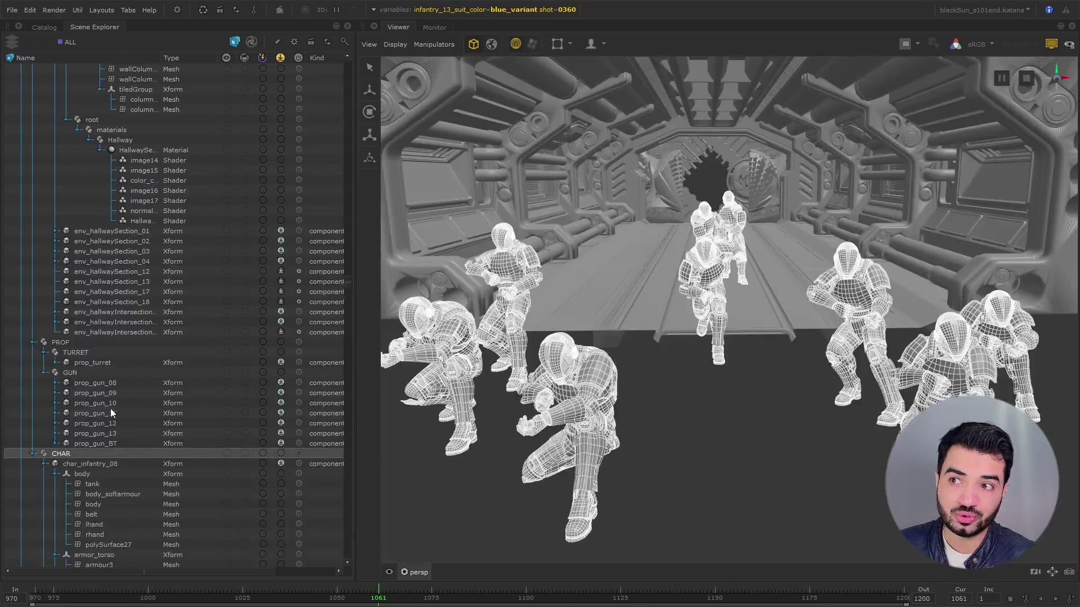
pyautogui.rightClick(77, 342)
pyautogui.click(136, 336)
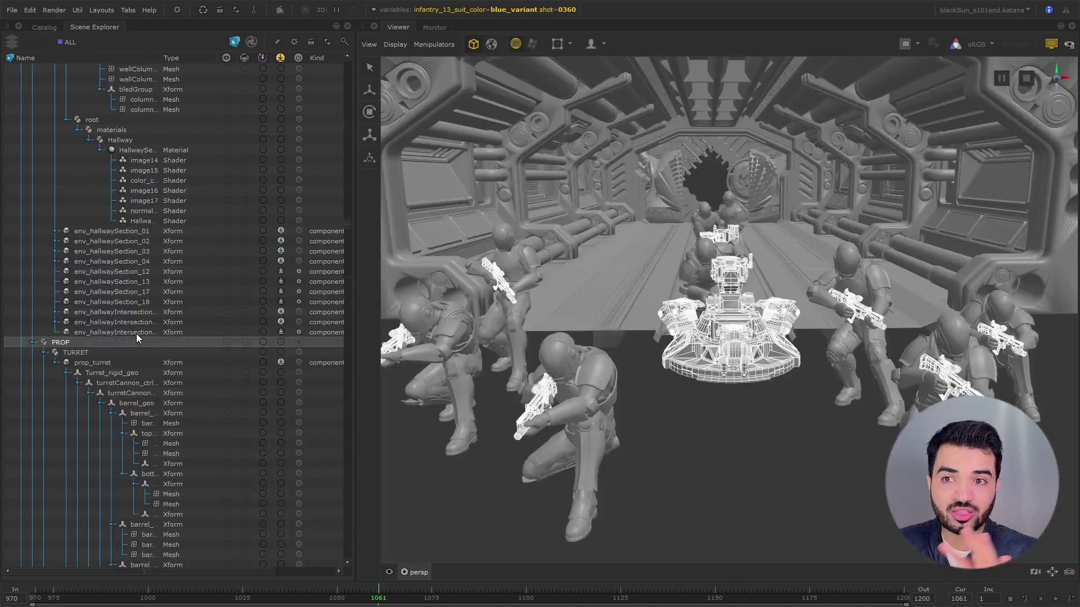
pyautogui.moveTo(348, 229); pyautogui.dragTo(357, 68)
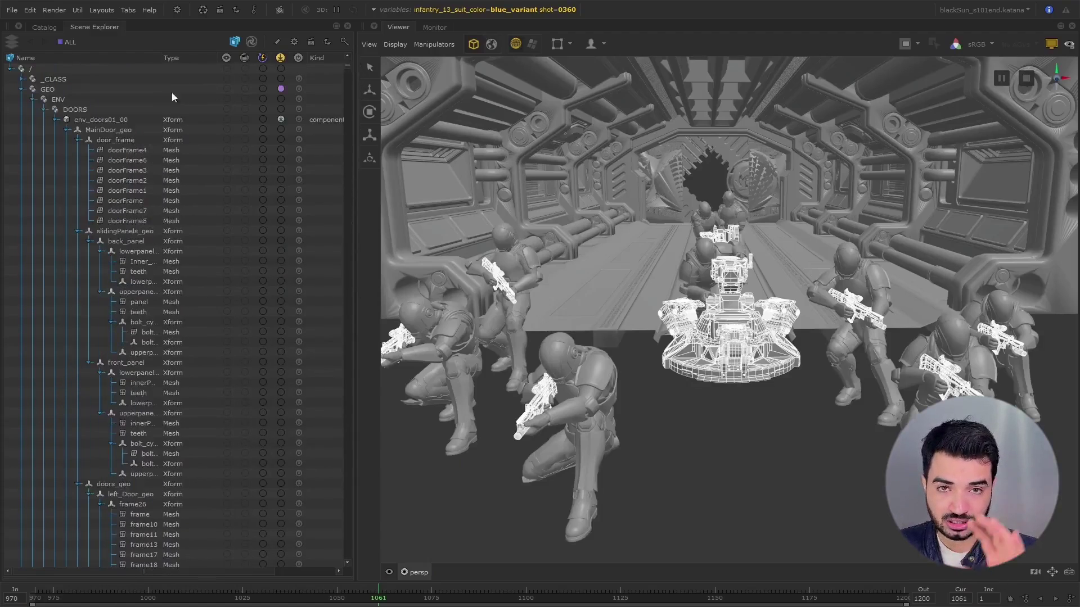
pyautogui.rightClick(82, 100)
pyautogui.click(150, 92)
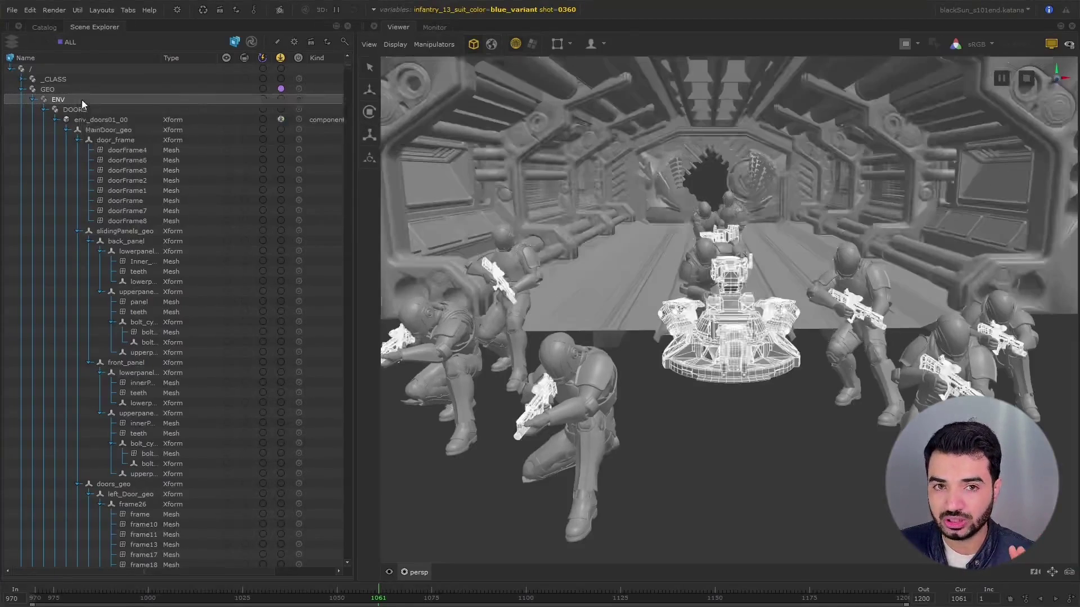
pyautogui.moveTo(347, 65); pyautogui.dragTo(345, 225)
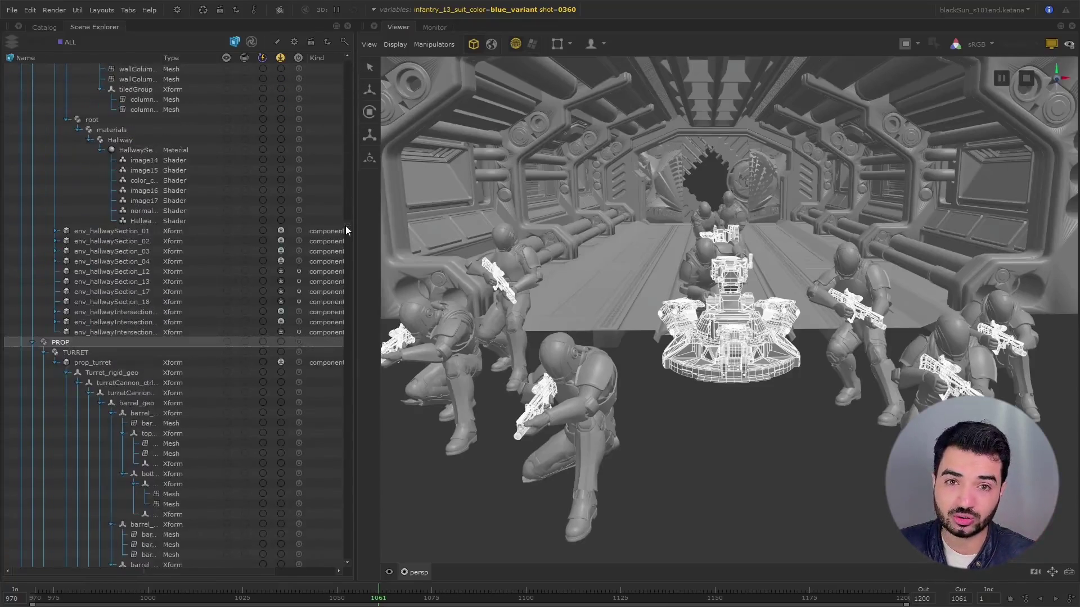
pyautogui.rightClick(136, 333)
pyautogui.click(76, 339)
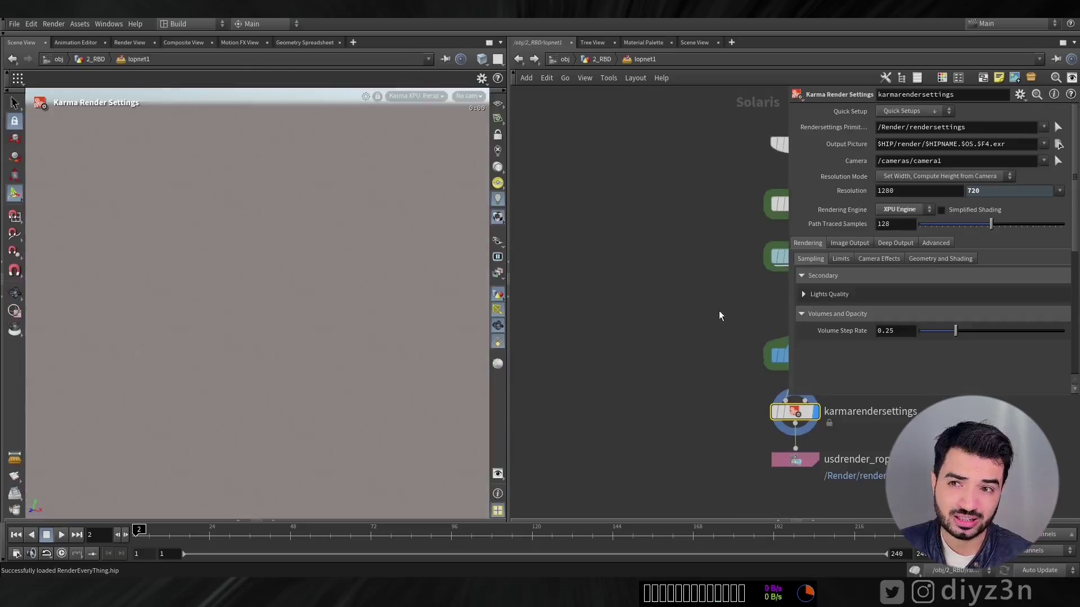
# - Move sopimport1 up and insert a Merge node between it and karmaphysicalsky1
pyautogui.moveTo(547, 282); pyautogui.dragTo(557, 372, button='middle')
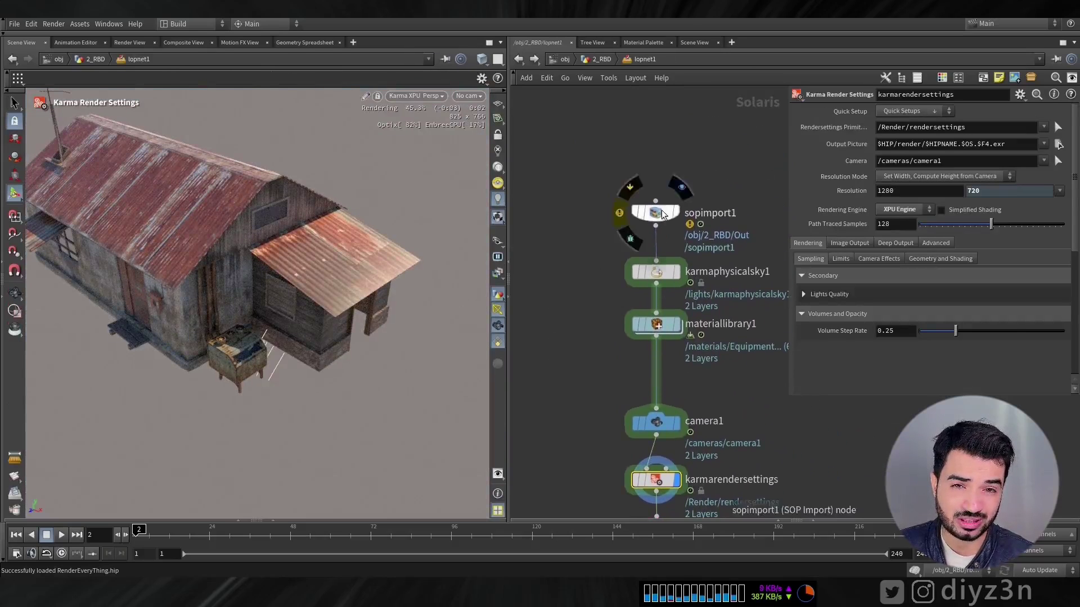
pyautogui.moveTo(651, 211); pyautogui.dragTo(651, 121)
pyautogui.press('Tab')
pyautogui.write('mer')
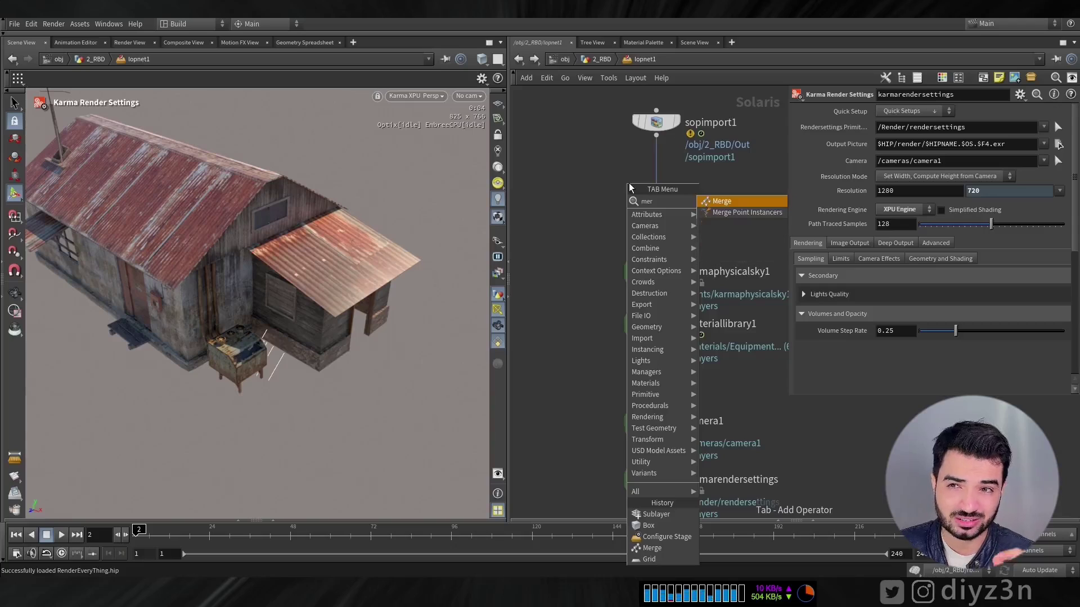
pyautogui.click(705, 201)
pyautogui.click(656, 208)
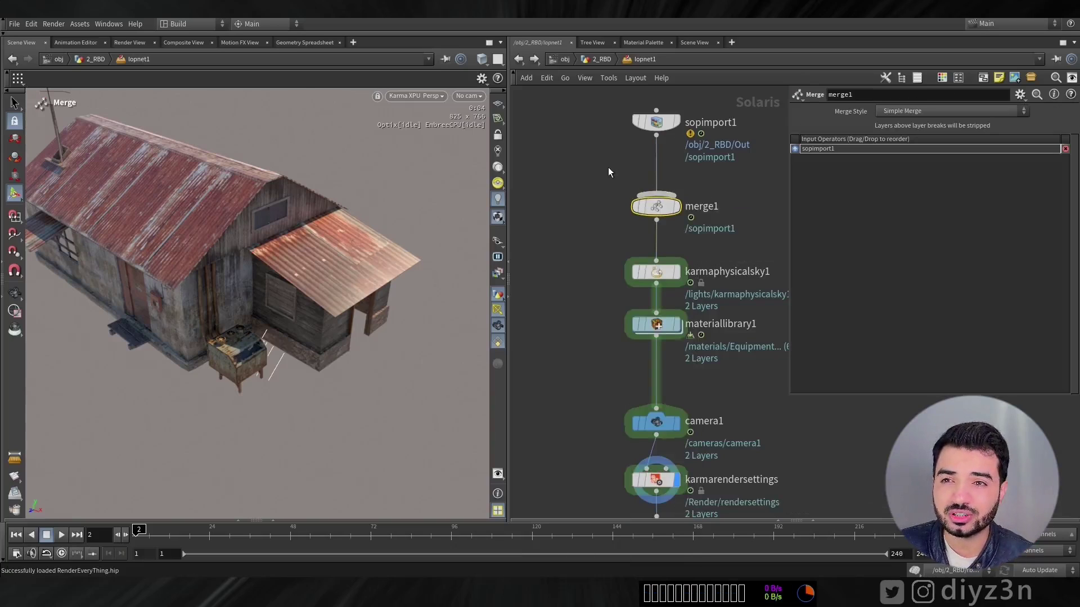
# - Shift sopimport1 aside, add a Grid node and connect it as another input of merge1
pyautogui.moveTo(608, 167); pyautogui.dragTo(627, 200, button='middle')
pyautogui.moveTo(672, 150); pyautogui.dragTo(710, 134)
pyautogui.click(675, 228)
pyautogui.press('Tab')
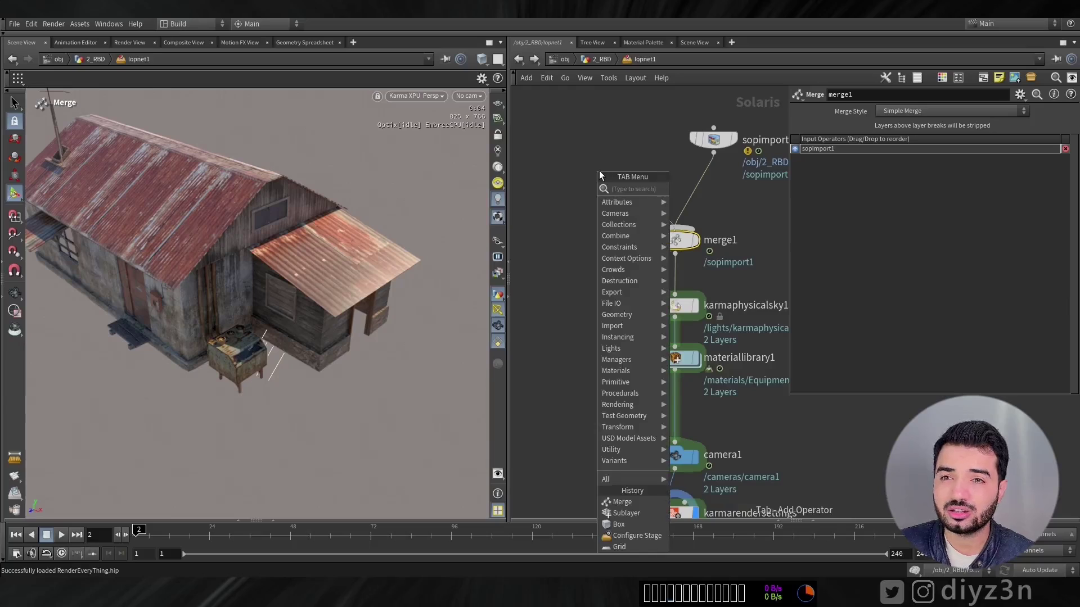
pyautogui.write('grid')
pyautogui.press('Return')
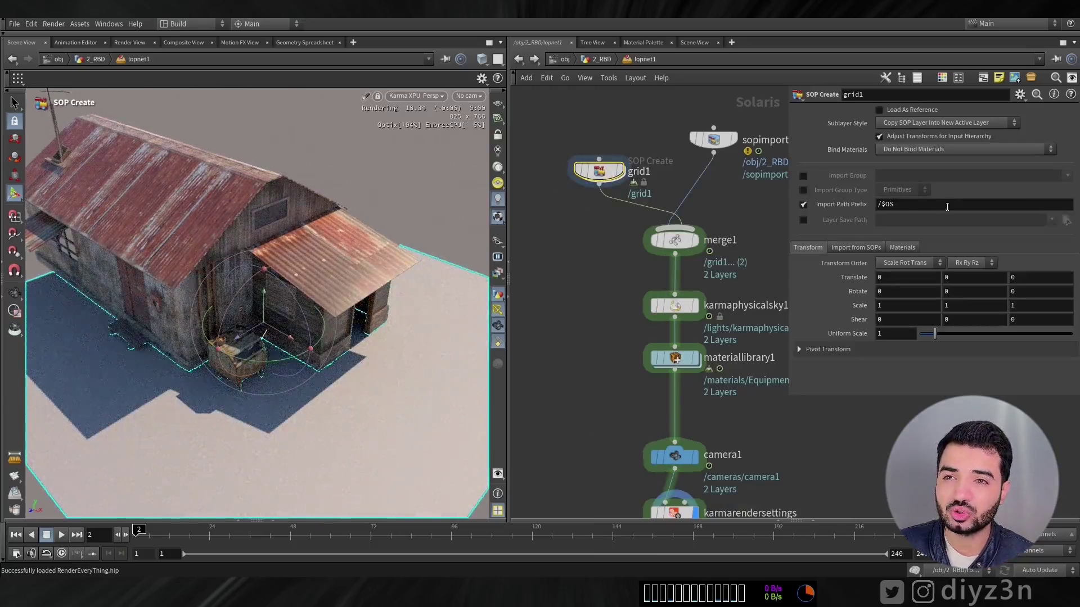
# - Raise the grid to about 0.197 in Y beneath the house and set its Uniform Scale to 2.93
pyautogui.press('Escape')
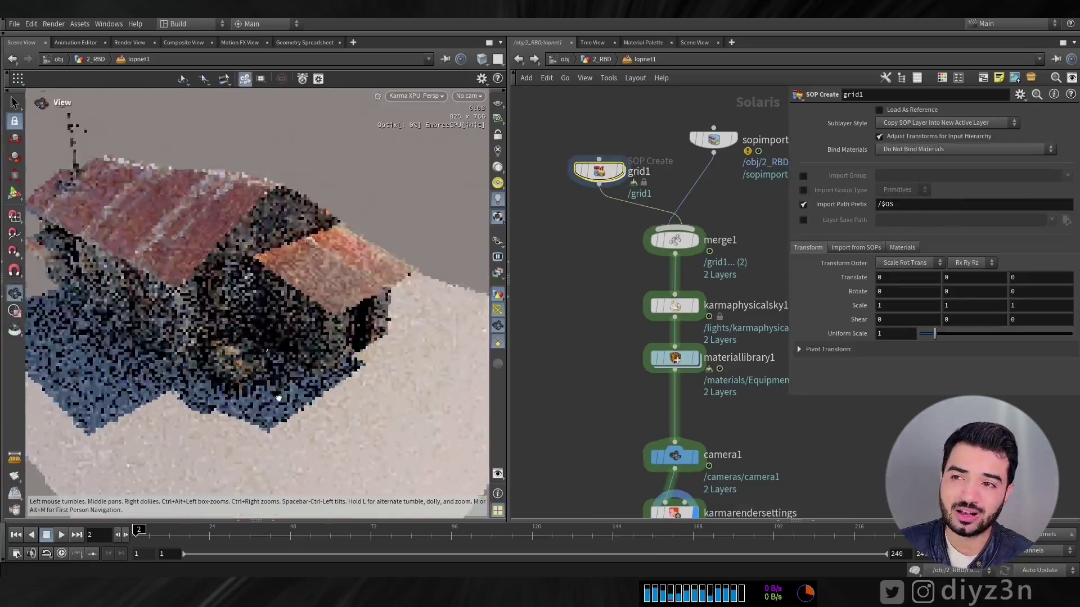
pyautogui.press('Return')
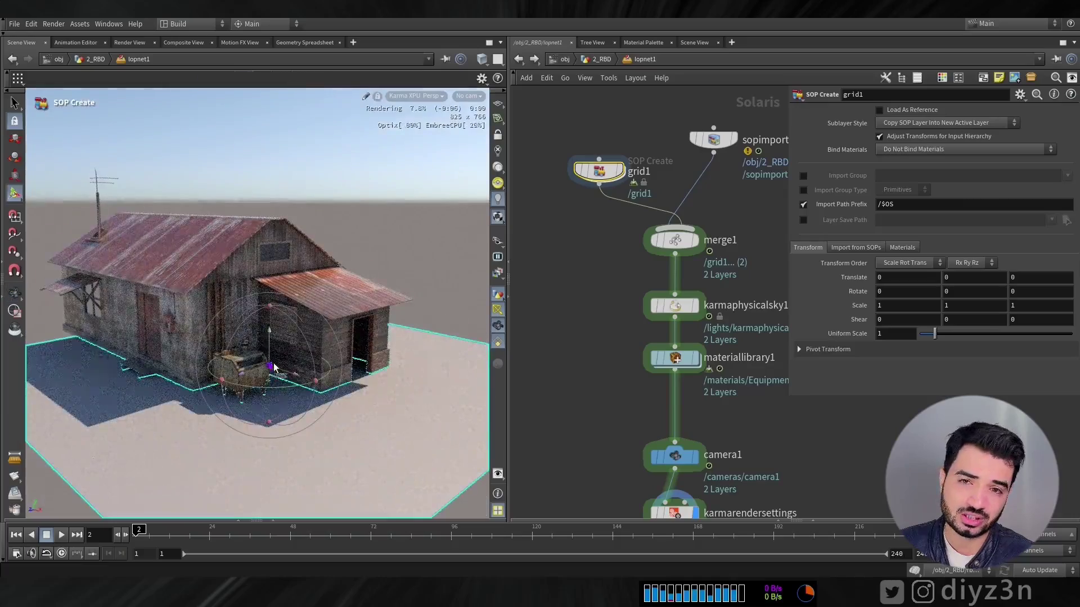
pyautogui.moveTo(269, 344); pyautogui.dragTo(265, 334)
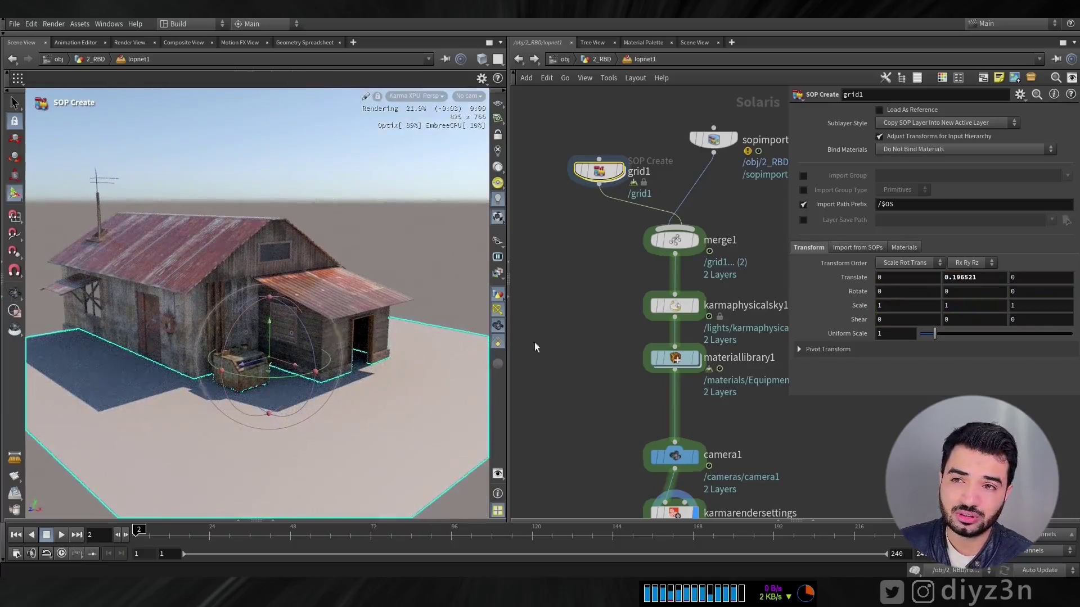
pyautogui.moveTo(944, 339); pyautogui.dragTo(964, 335)
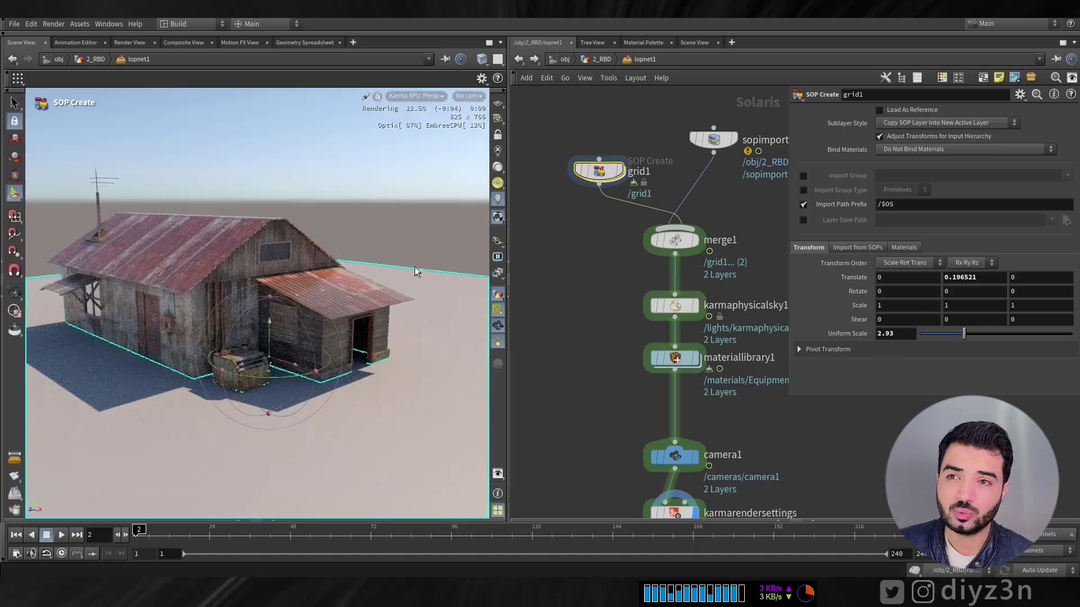
# - Rearrange the input nodes, duplicate sopimport1 and wire the copy into merge1
pyautogui.moveTo(597, 171); pyautogui.dragTo(775, 201)
pyautogui.moveTo(711, 138); pyautogui.dragTo(658, 145)
pyautogui.click(675, 228)
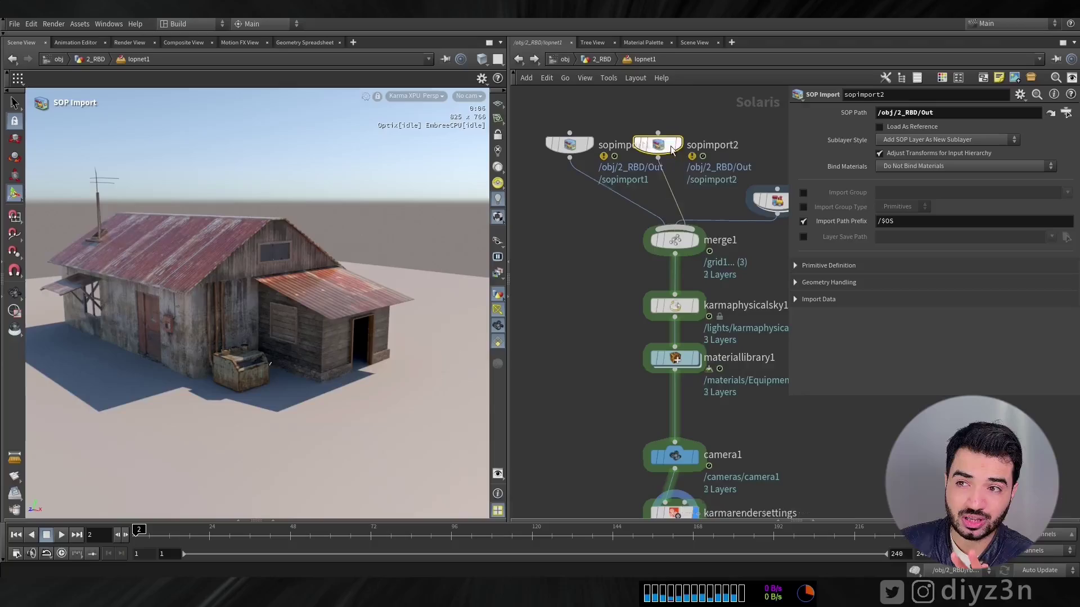
pyautogui.click(658, 158)
# - Move sopimport2 up and insert a Transform node between it and merge1
pyautogui.keyDown('alt'); pyautogui.moveTo(316, 313); pyautogui.dragTo(197, 279, button='right'); pyautogui.keyUp('alt')
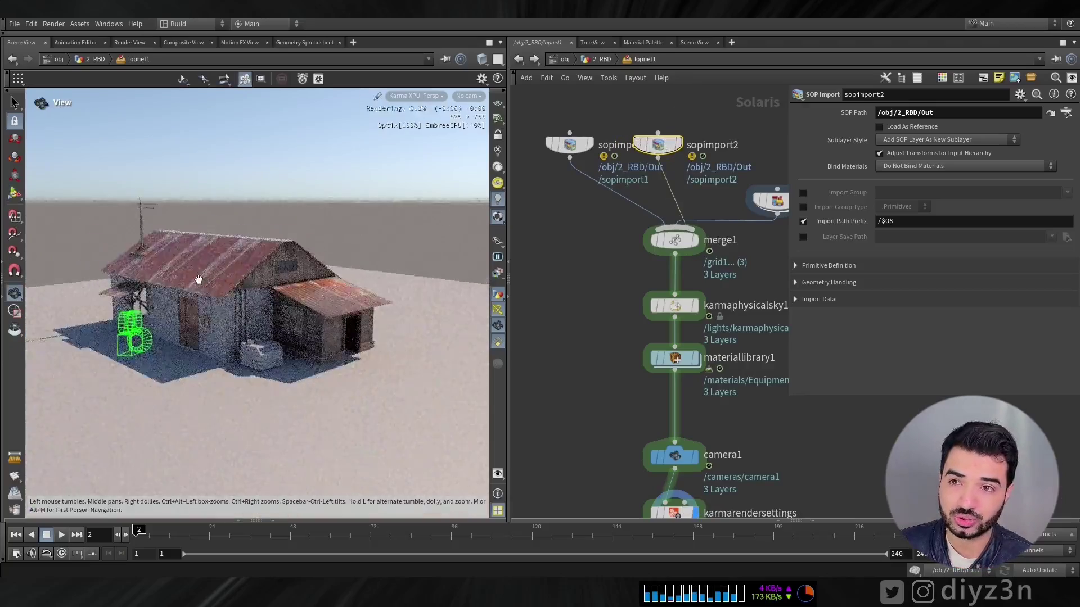
pyautogui.keyDown('alt'); pyautogui.moveTo(197, 280); pyautogui.dragTo(175, 295); pyautogui.keyUp('alt')
pyautogui.press('Escape')
pyautogui.moveTo(659, 147); pyautogui.dragTo(692, 118)
pyautogui.press('Tab')
pyautogui.write('tr')
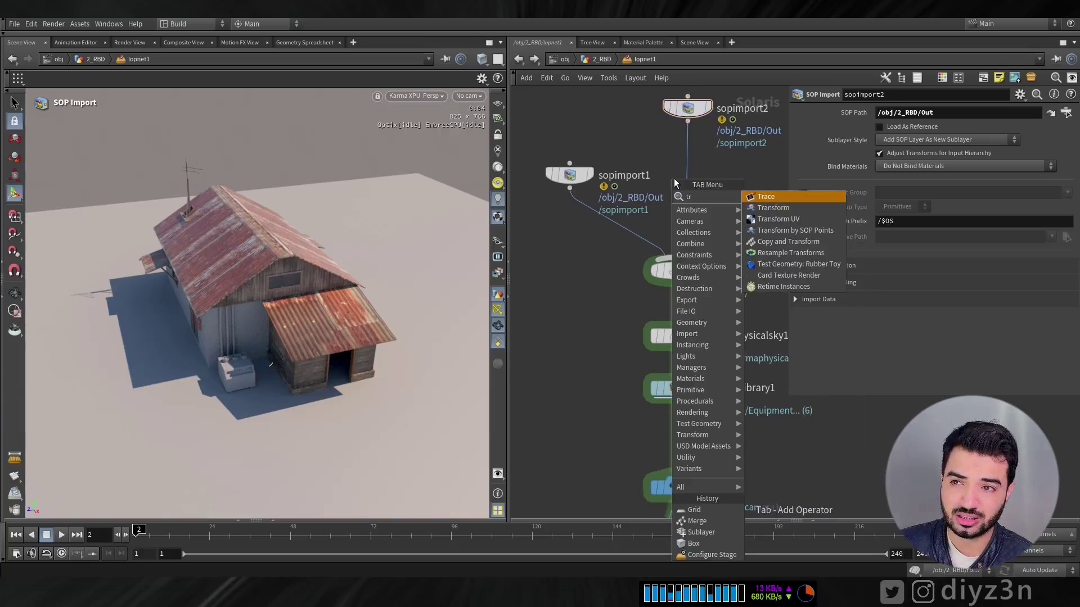
pyautogui.click(784, 208)
pyautogui.click(687, 167)
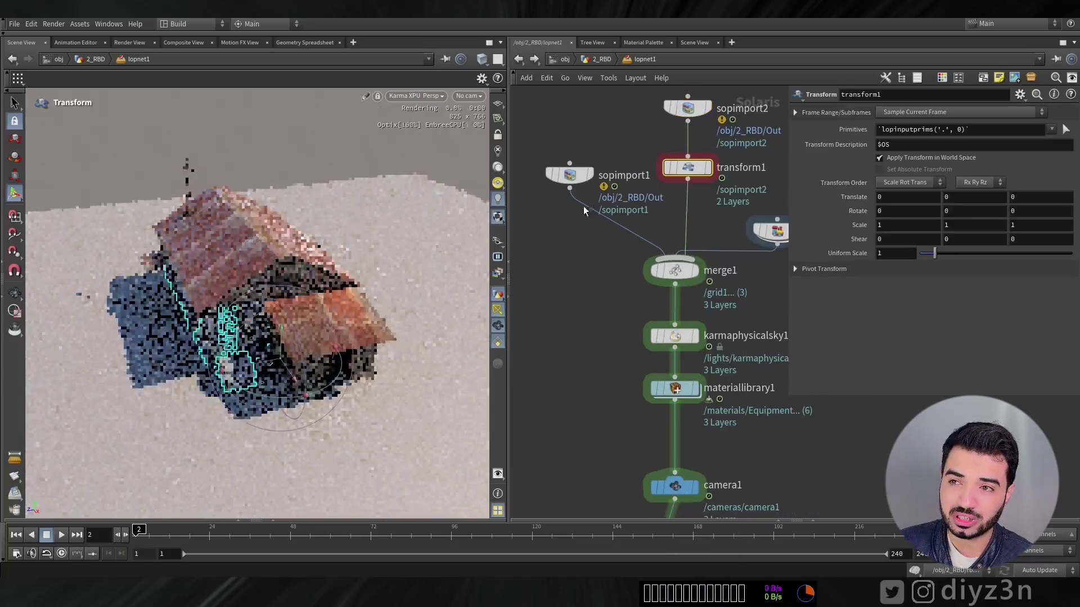
# - Translate the second house to about -1.54, 0, 7.36 beside the first and rotate it about -31.7 degrees in Y
pyautogui.moveTo(288, 360); pyautogui.dragTo(192, 358)
pyautogui.keyDown('alt'); pyautogui.moveTo(73, 424); pyautogui.dragTo(156, 373, button='middle'); pyautogui.keyUp('alt')
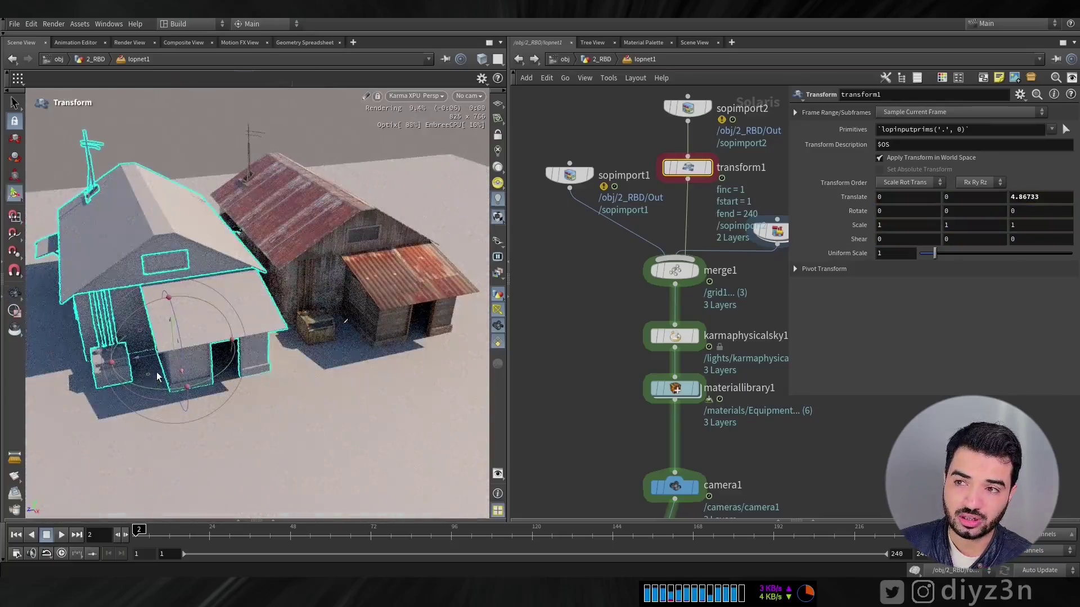
pyautogui.moveTo(160, 398); pyautogui.dragTo(76, 341)
pyautogui.keyDown('alt'); pyautogui.moveTo(388, 343); pyautogui.dragTo(394, 298); pyautogui.keyUp('alt')
# - Go to frame 19 and open the scene graph tree, expanding sopimport1 and sopimport2 to show their meshes
pyautogui.click(192, 534)
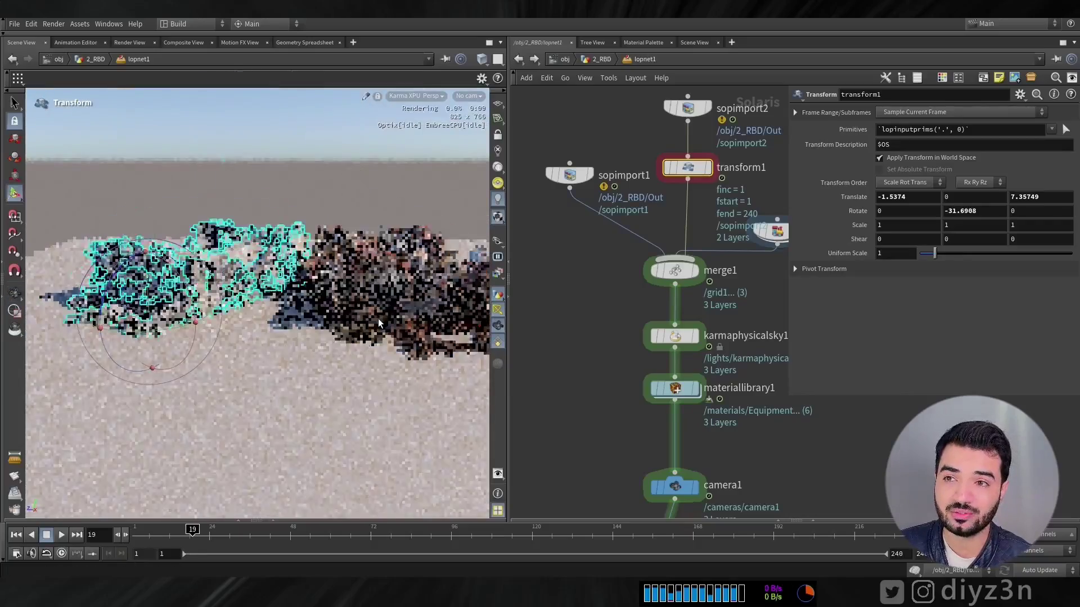
pyautogui.keyDown('alt'); pyautogui.moveTo(370, 307); pyautogui.dragTo(329, 319, button='middle'); pyautogui.keyUp('alt')
pyautogui.click(3, 171)
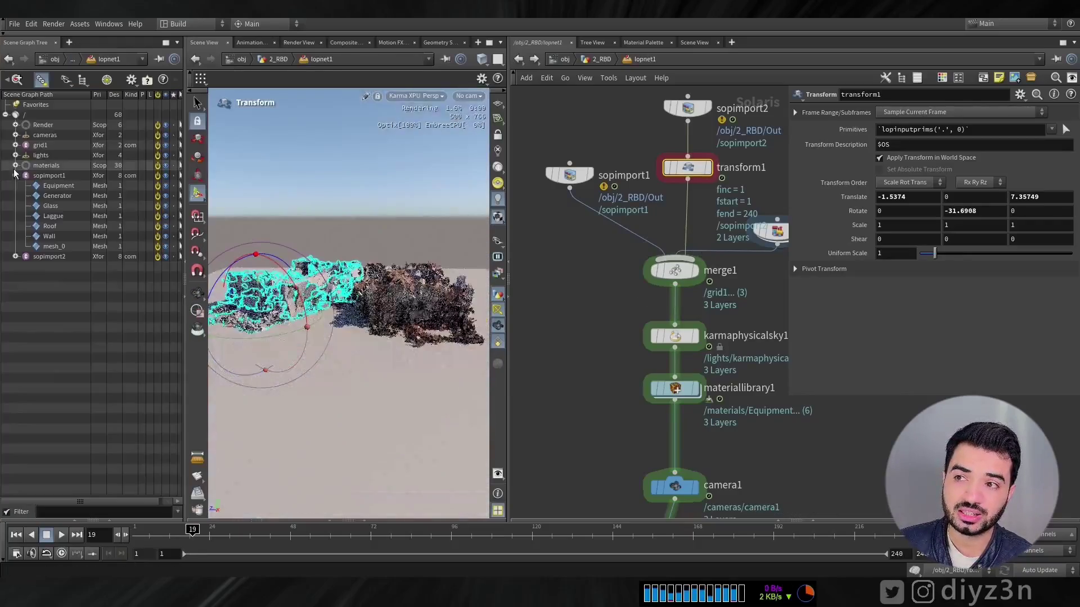
pyautogui.click(16, 257)
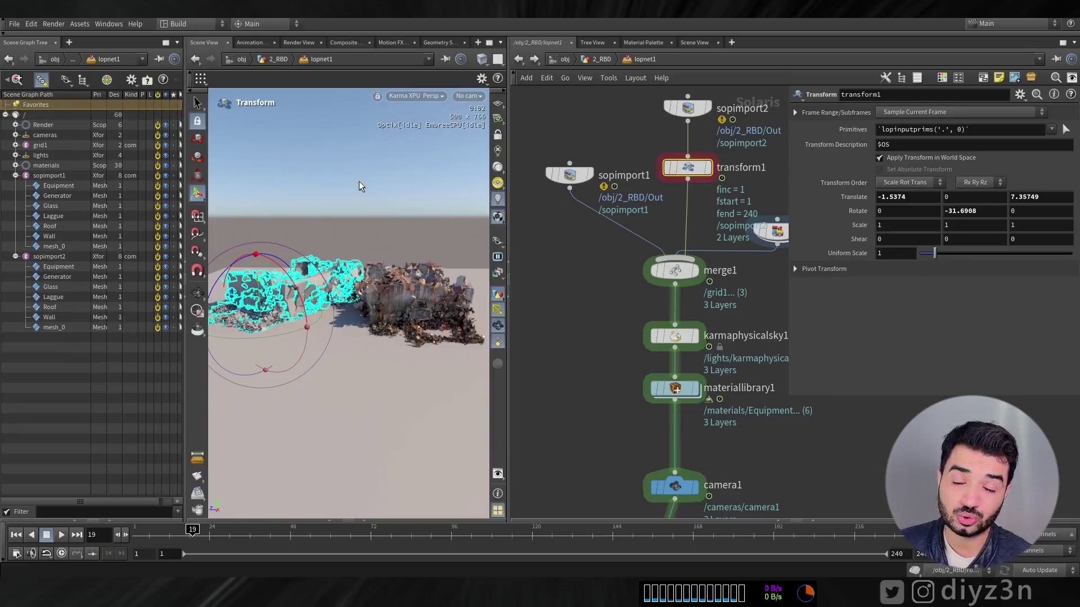
pyautogui.keyDown('alt'); pyautogui.moveTo(367, 220); pyautogui.dragTo(401, 225); pyautogui.keyUp('alt')
# - Inspect merge1's inputs, both collapsed houses and the Geometry Path assignments in materiallibrary1
pyautogui.click(675, 270)
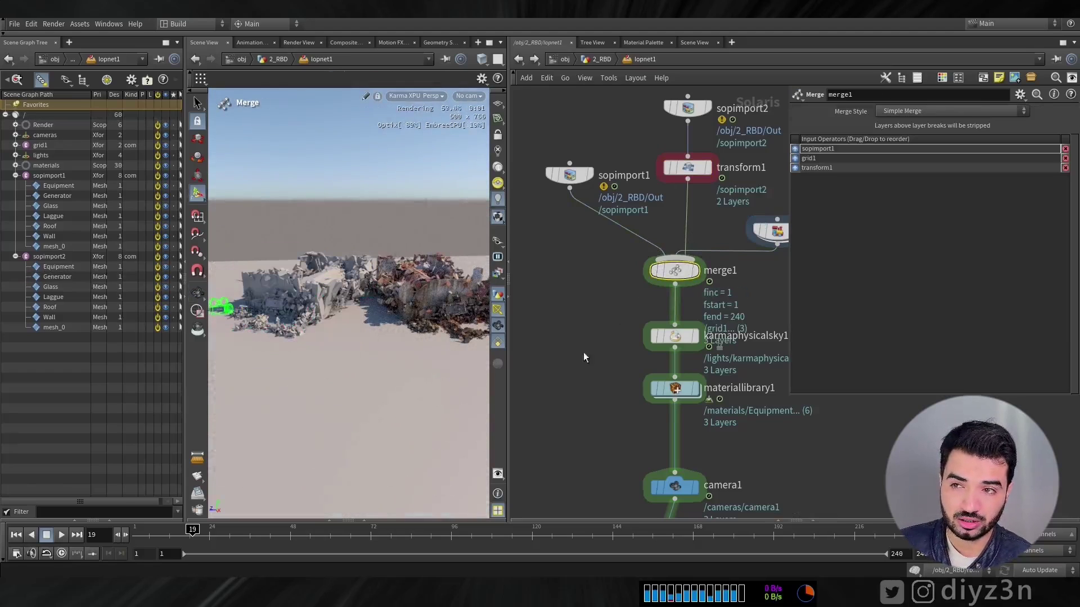
pyautogui.moveTo(590, 386); pyautogui.dragTo(543, 275, button='middle')
pyautogui.keyDown('alt'); pyautogui.moveTo(329, 216); pyautogui.dragTo(369, 248); pyautogui.keyUp('alt')
pyautogui.scroll(2, 369, 248)
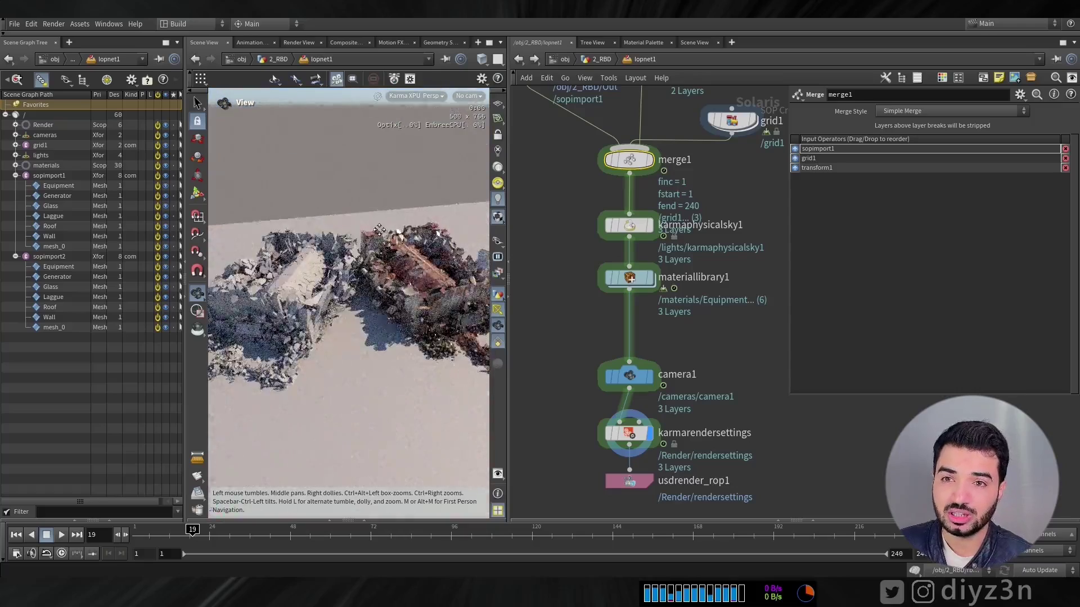
pyautogui.click(629, 278)
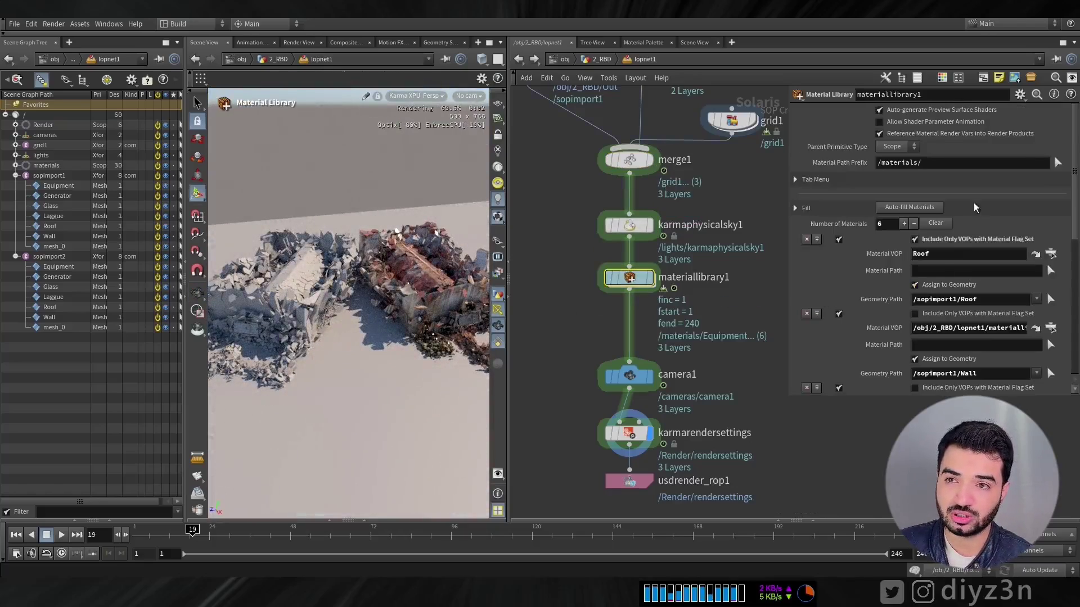
pyautogui.press('Tab')
pyautogui.write('as')
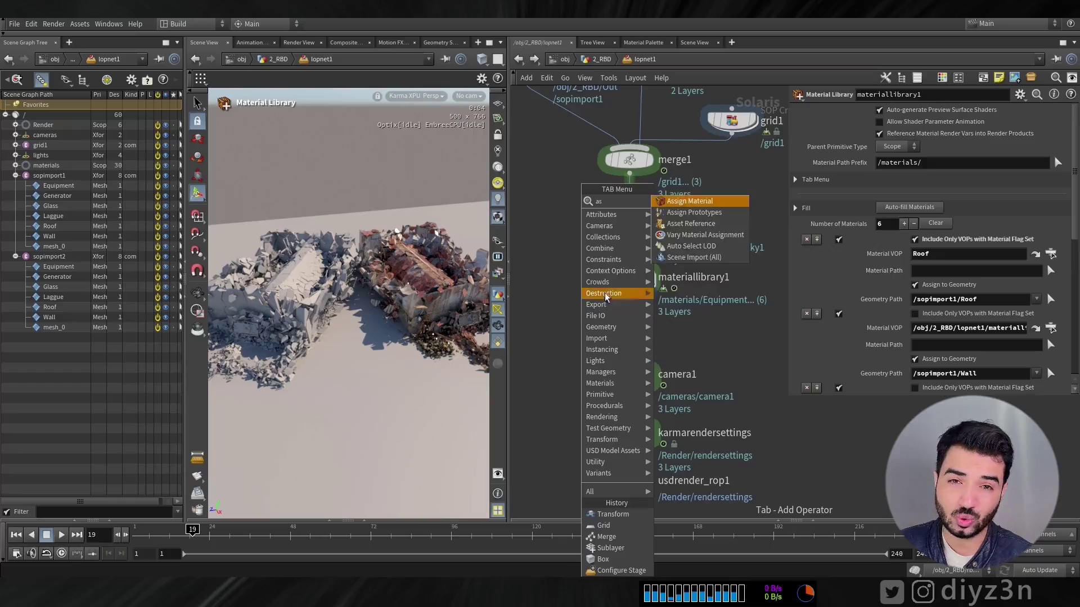
pyautogui.click(698, 201)
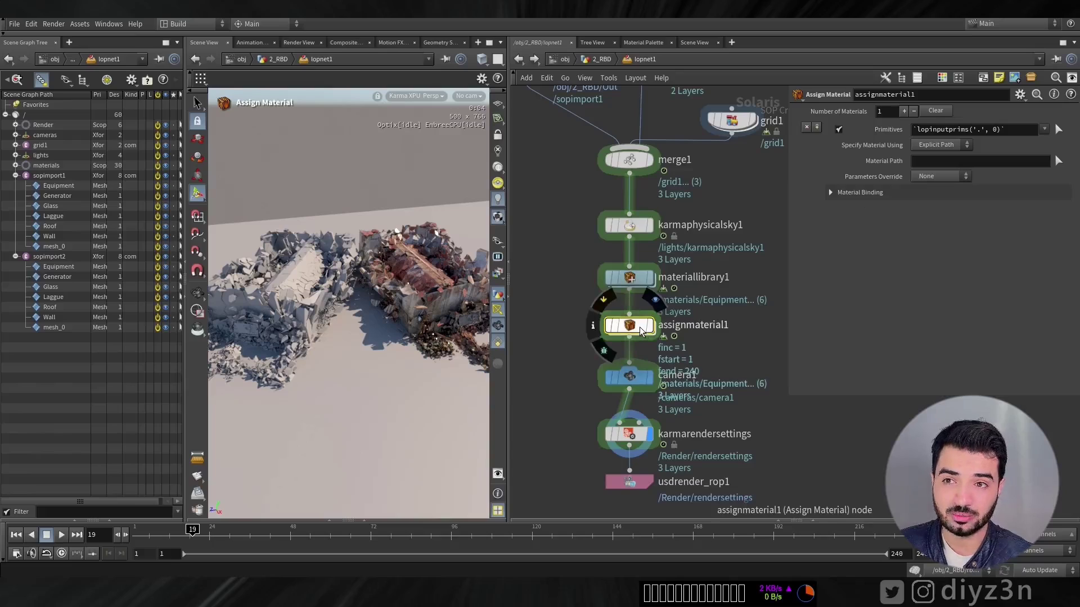
pyautogui.press('Delete')
# - Insert a Material Linker node after materiallibrary1 and create a rule from the Roof material
pyautogui.press('Tab')
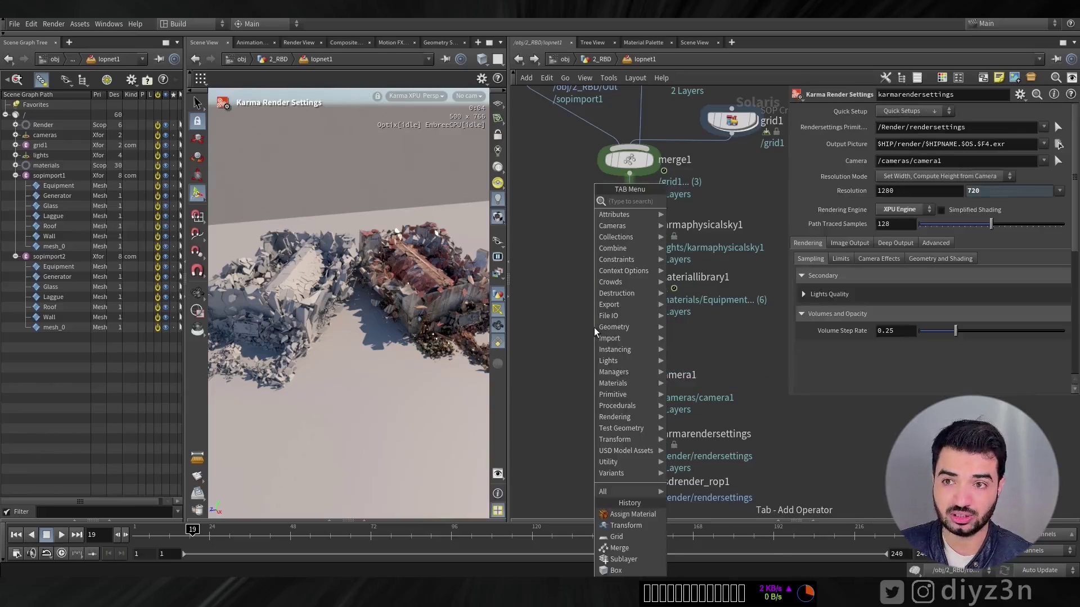
pyautogui.write('lin')
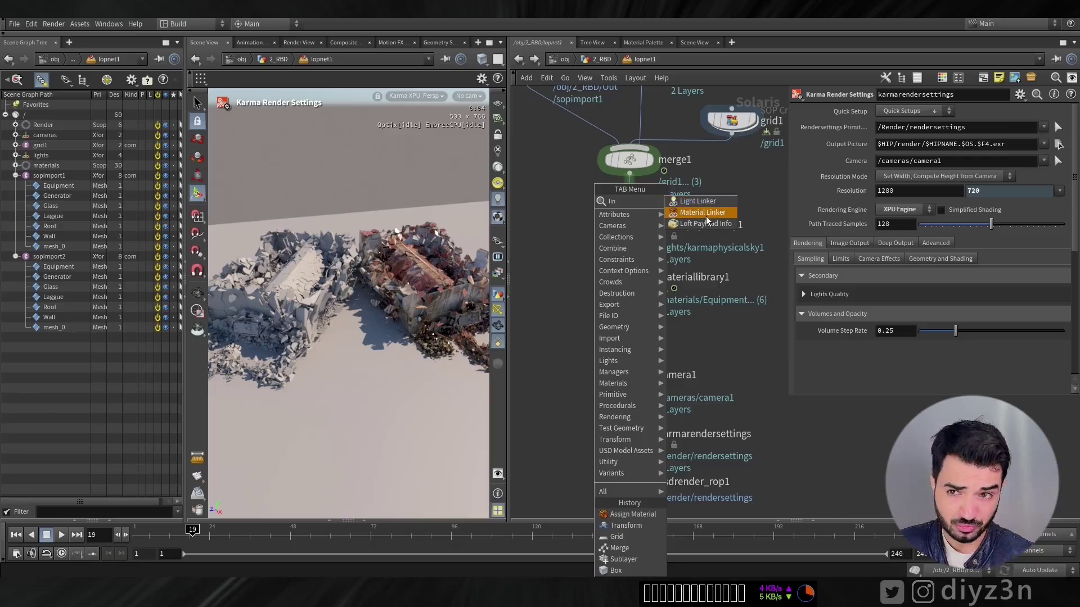
pyautogui.click(708, 213)
pyautogui.click(632, 325)
pyautogui.moveTo(804, 196); pyautogui.dragTo(855, 181)
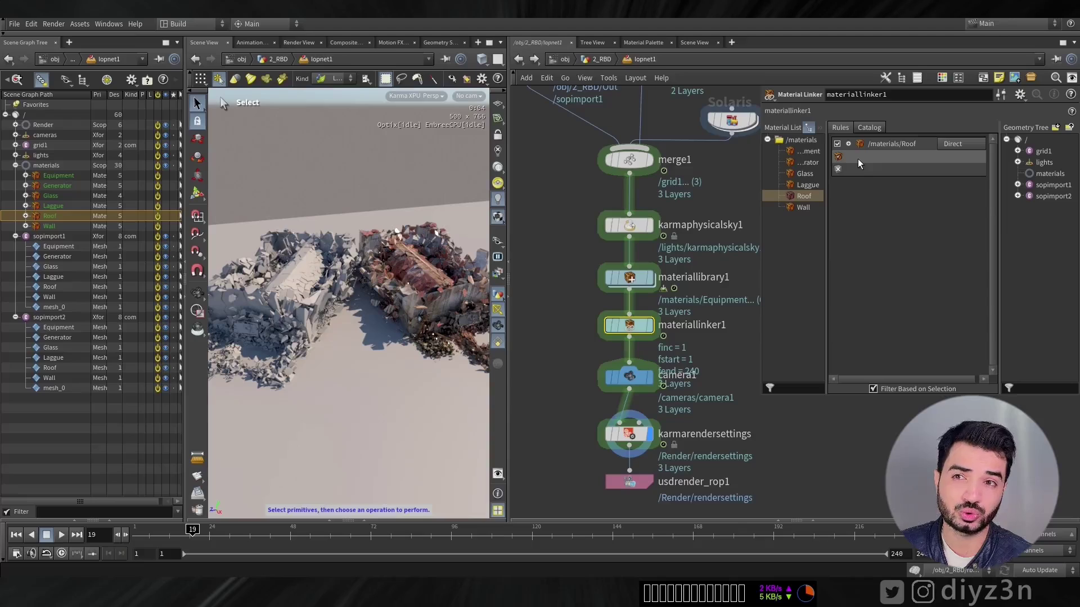
# - Set the Roof rule's include pattern to /sop*/Ro* and accept it
pyautogui.doubleClick(858, 159)
pyautogui.write('/roo')
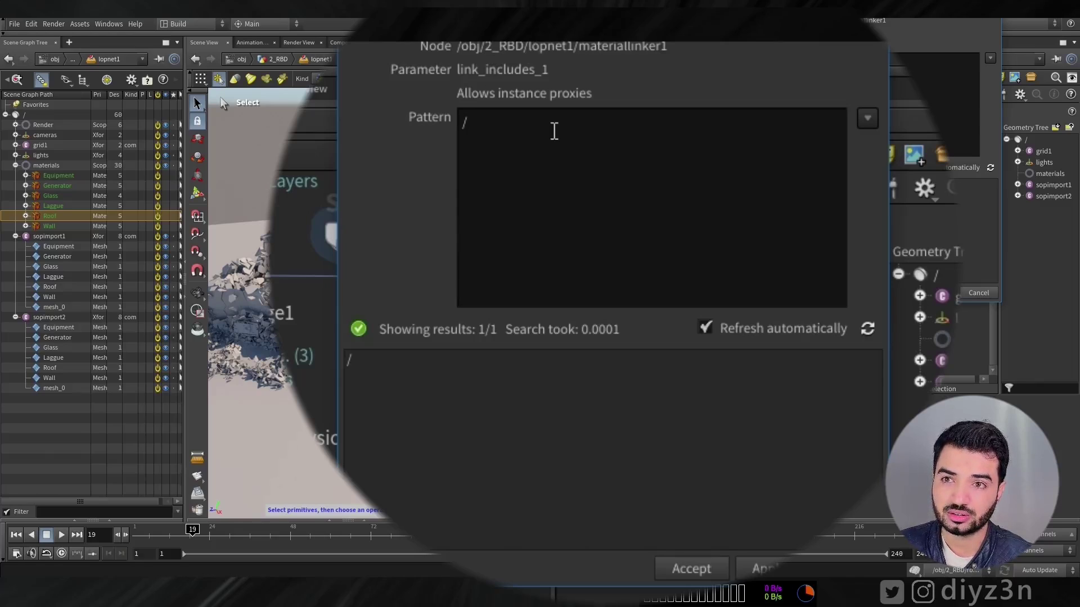
pyautogui.write('*')
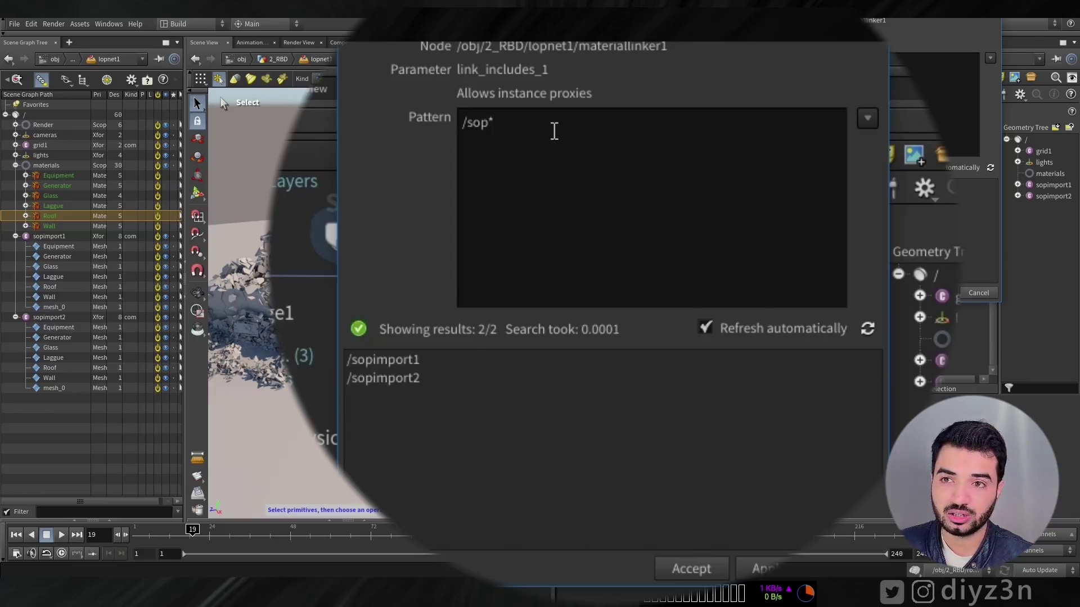
pyautogui.write('/')
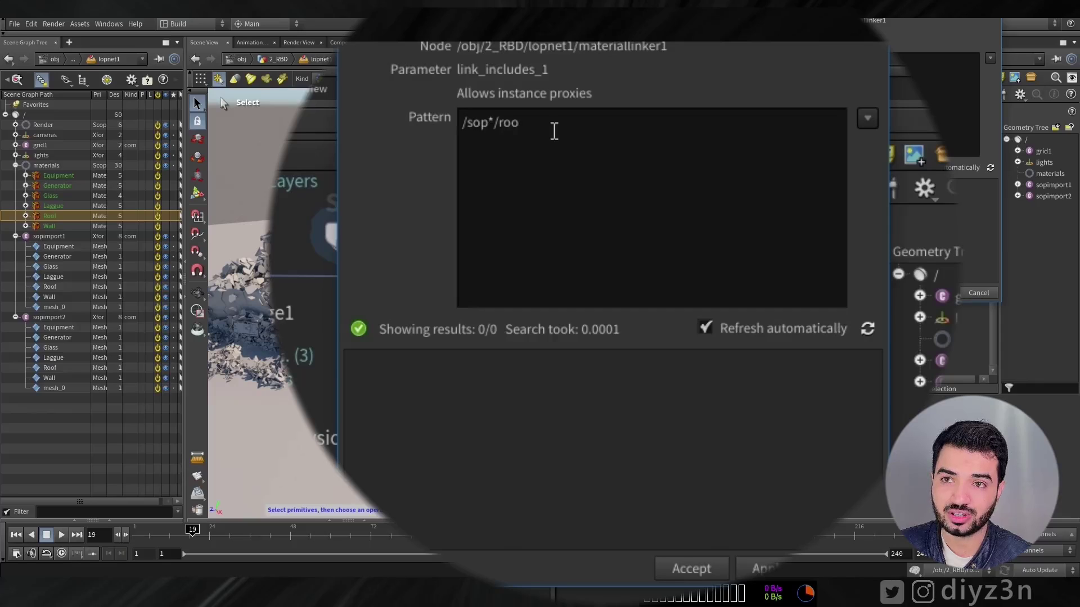
pyautogui.write('Ro*')
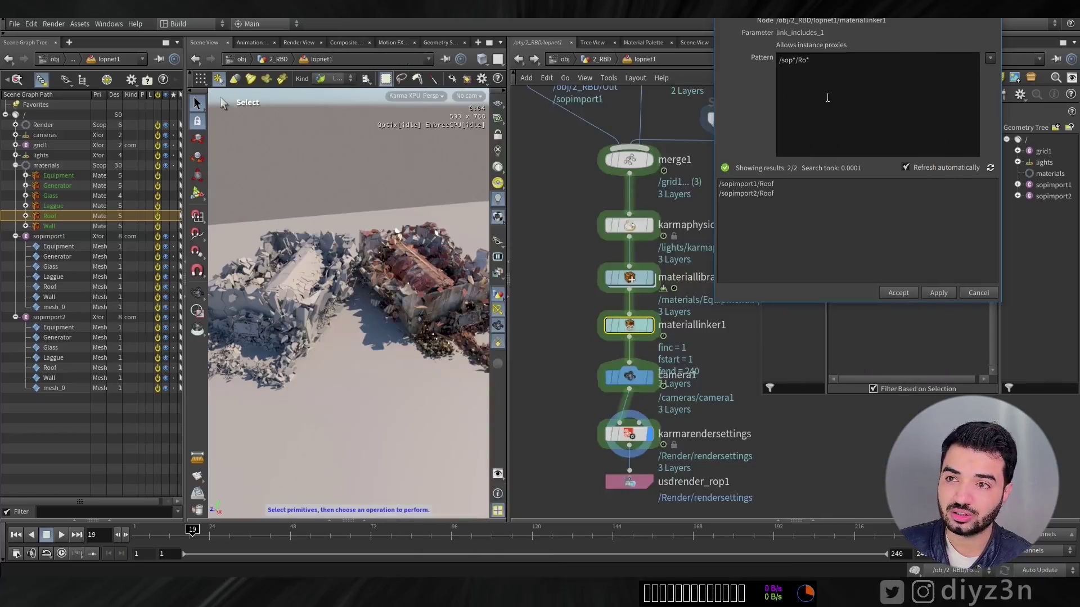
pyautogui.click(898, 293)
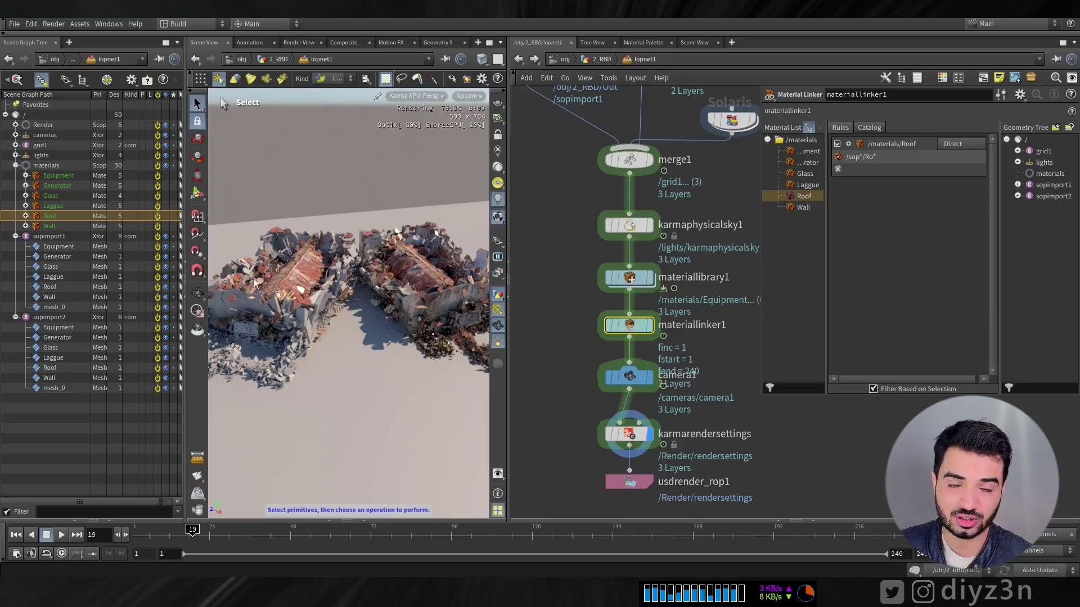
# - Hide the scene graph tree and enable Load As Reference on sopimport1
pyautogui.click(184, 264)
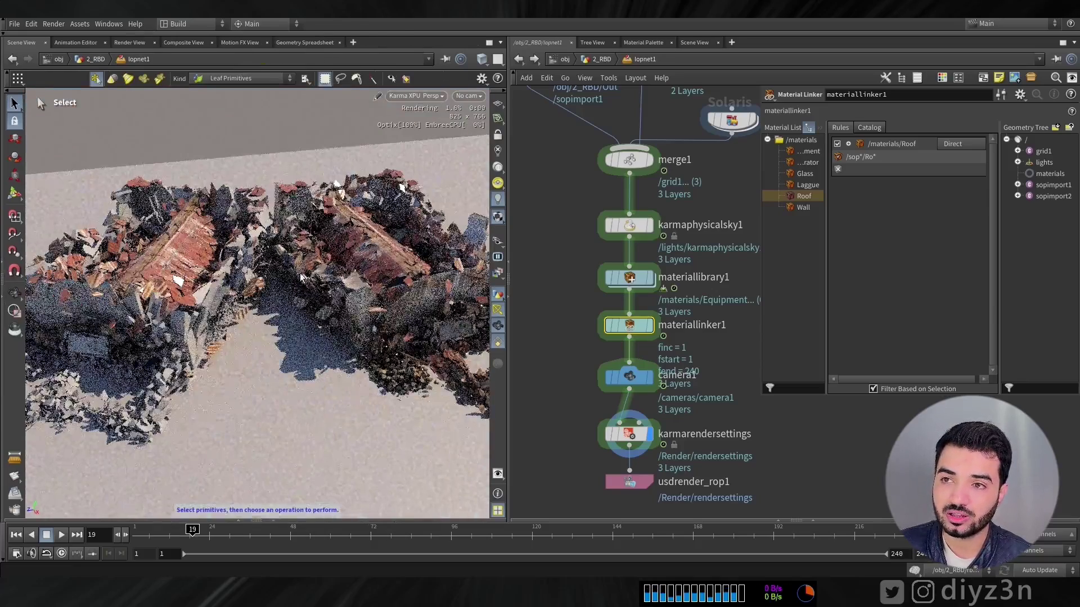
pyautogui.press('space')
pyautogui.moveTo(368, 263); pyautogui.dragTo(343, 246, button='right')
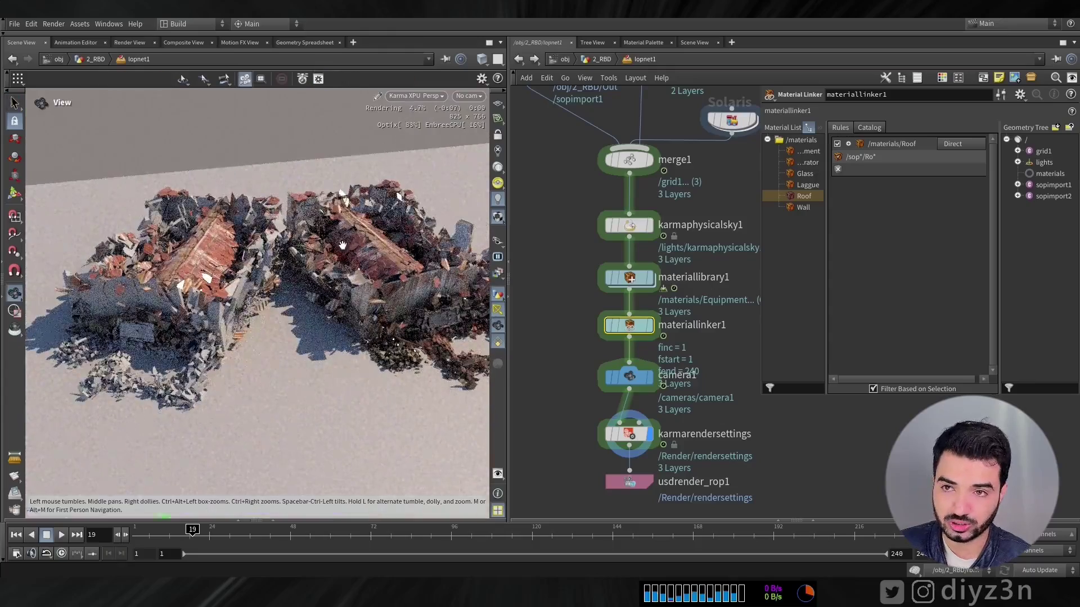
pyautogui.moveTo(737, 190); pyautogui.dragTo(677, 334, button='middle')
pyautogui.moveTo(645, 225); pyautogui.dragTo(714, 204, button='middle')
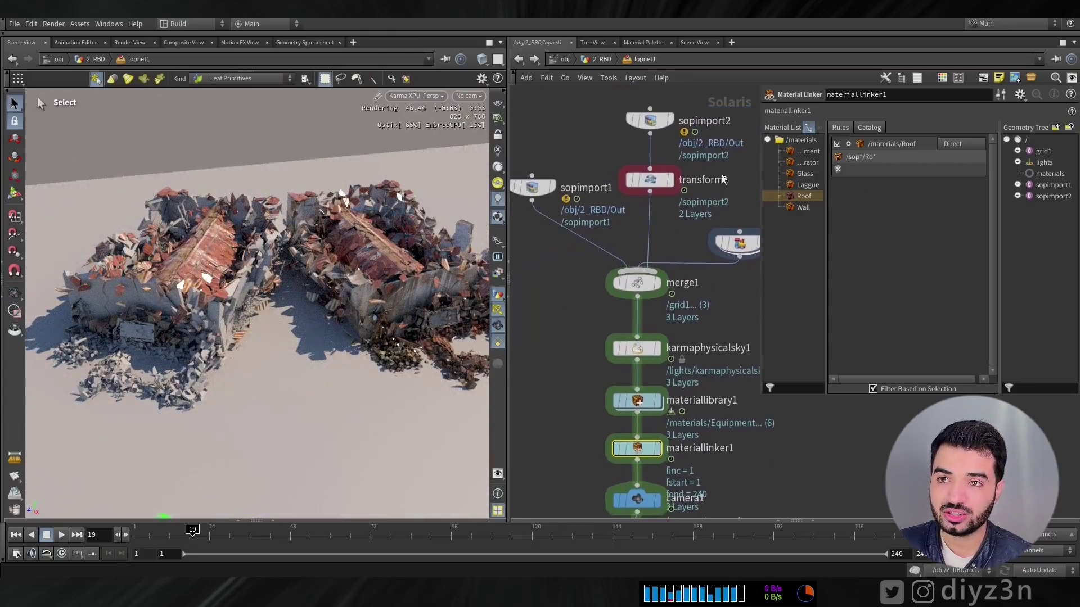
pyautogui.click(650, 121)
pyautogui.click(535, 191)
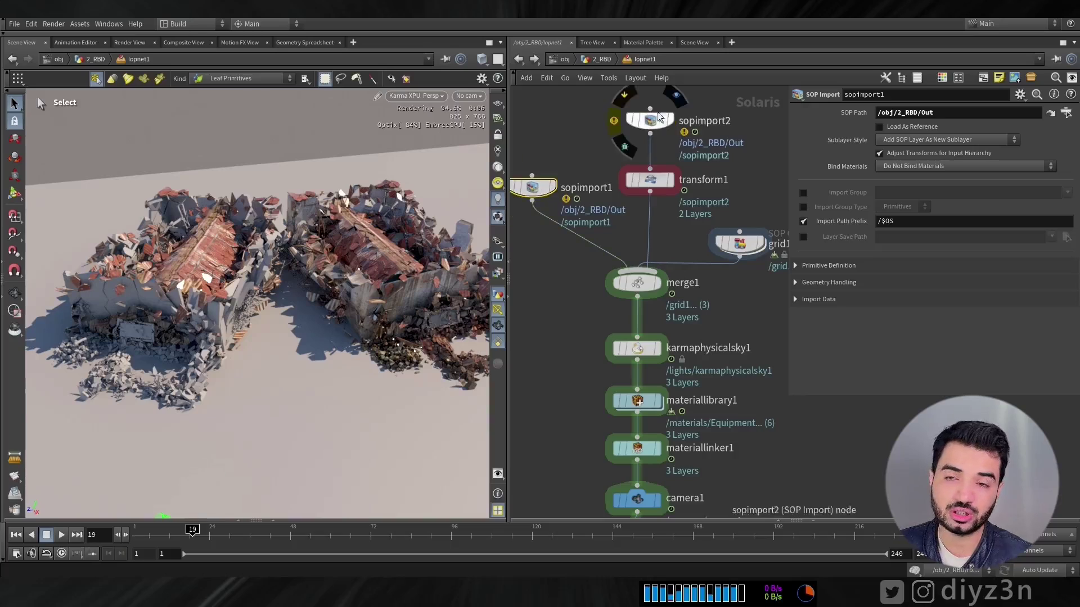
pyautogui.click(891, 128)
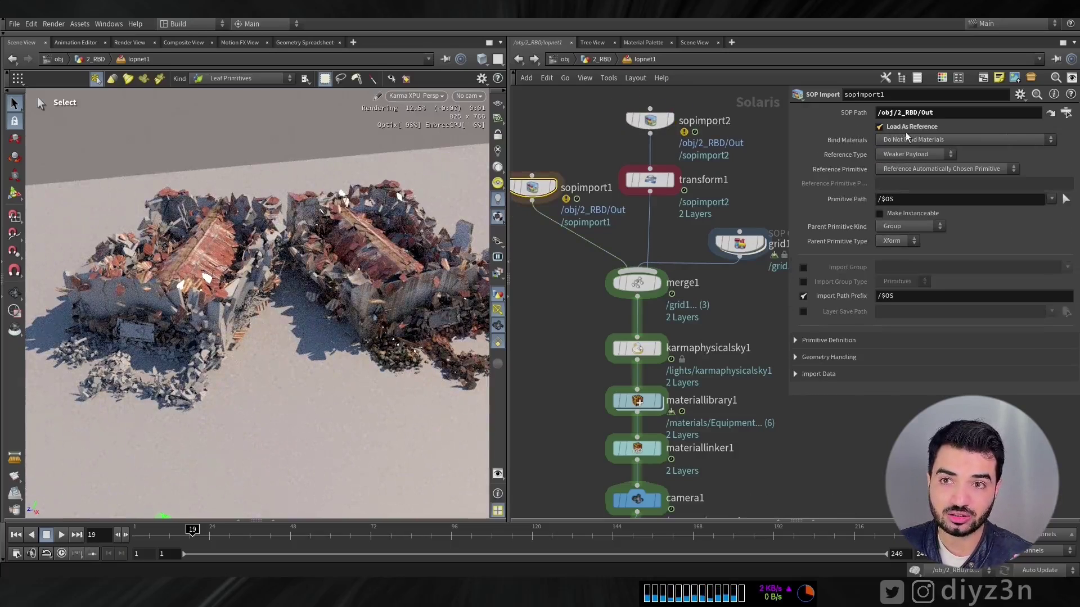
# - Compare the Reference Type options on sopimport1, settle on Weaker Payload, and hide the scene graph tree
pyautogui.click(911, 154)
pyautogui.click(905, 201)
pyautogui.click(906, 154)
pyautogui.click(905, 169)
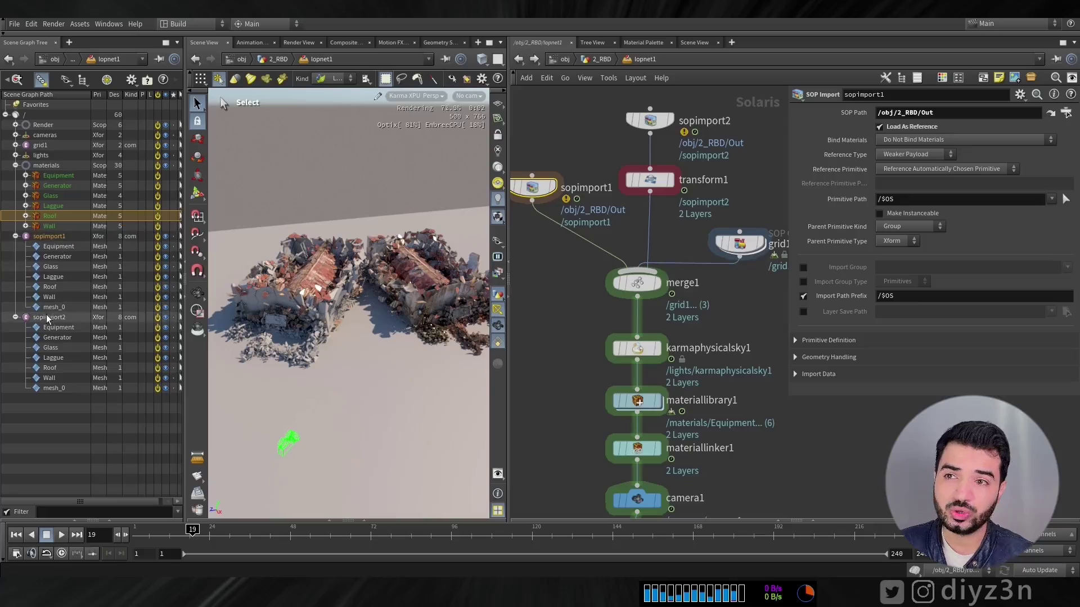
pyautogui.moveTo(577, 351); pyautogui.dragTo(605, 189, button='middle')
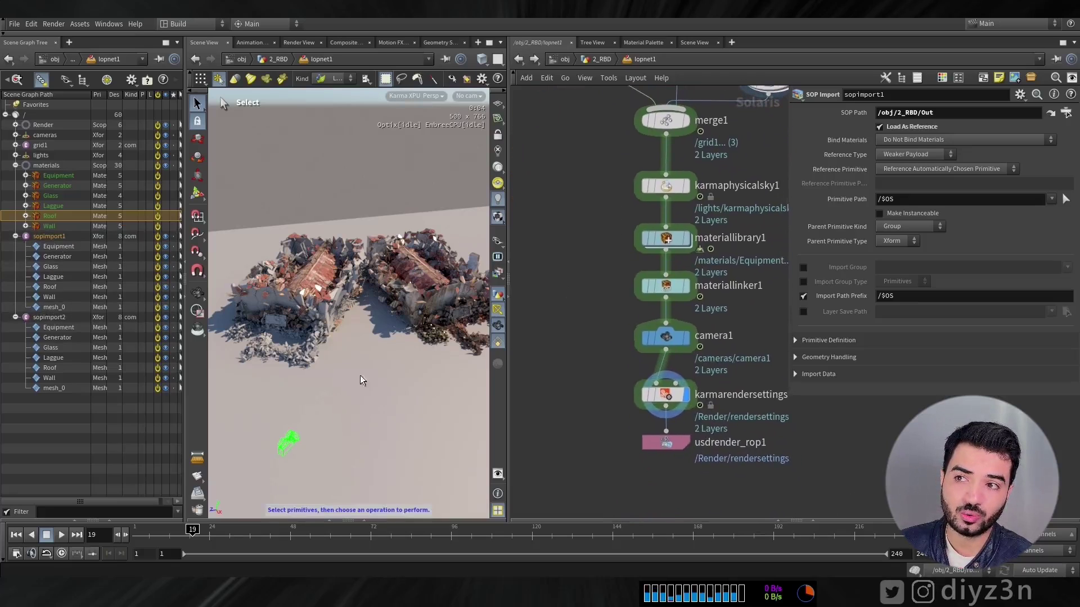
pyautogui.moveTo(184, 258); pyautogui.dragTo(2, 259)
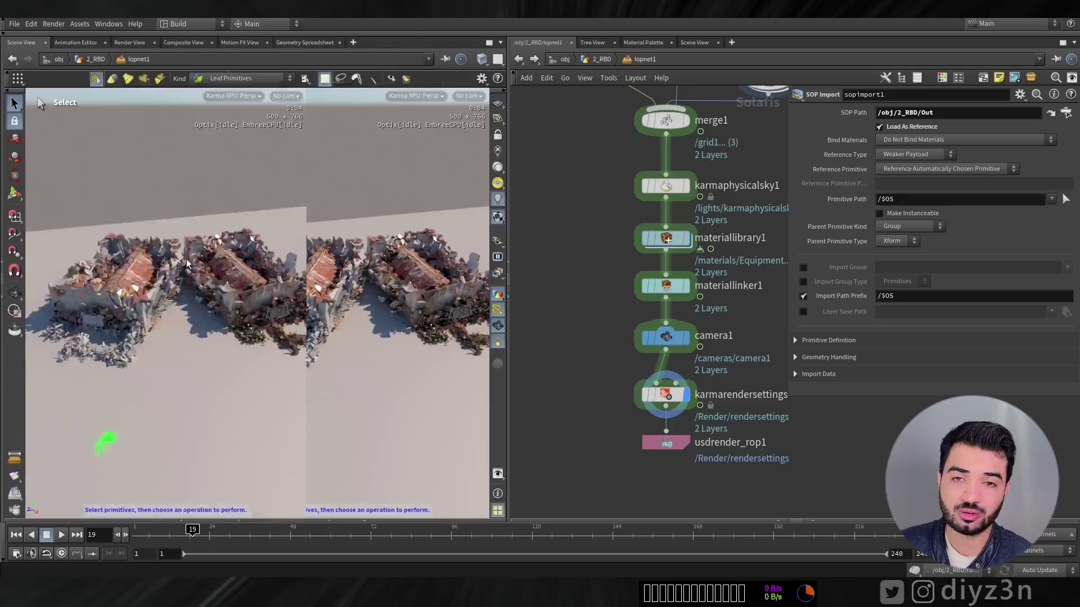
# - Insert a Sublayer node between karmarendersettings and usdrender_rop1 and make it the displayed node
pyautogui.click(14, 293)
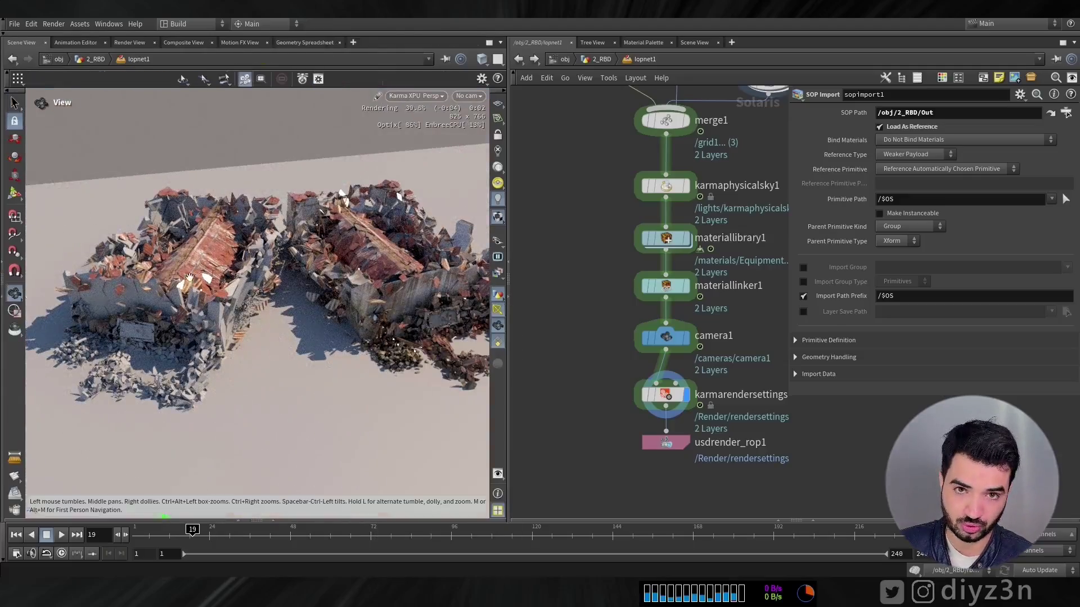
pyautogui.rightClick(330, 259)
pyautogui.click(268, 250)
pyautogui.moveTo(351, 271); pyautogui.dragTo(339, 275, button='middle')
pyautogui.moveTo(763, 422); pyautogui.dragTo(692, 323, button='middle')
pyautogui.moveTo(599, 343); pyautogui.dragTo(600, 417)
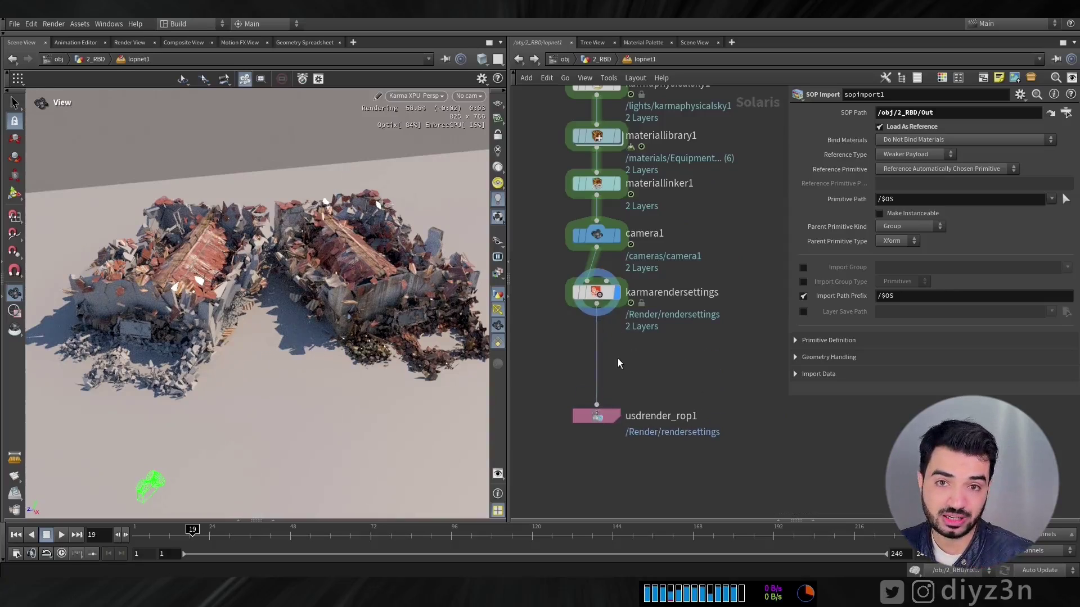
pyautogui.press('Tab')
pyautogui.write('su')
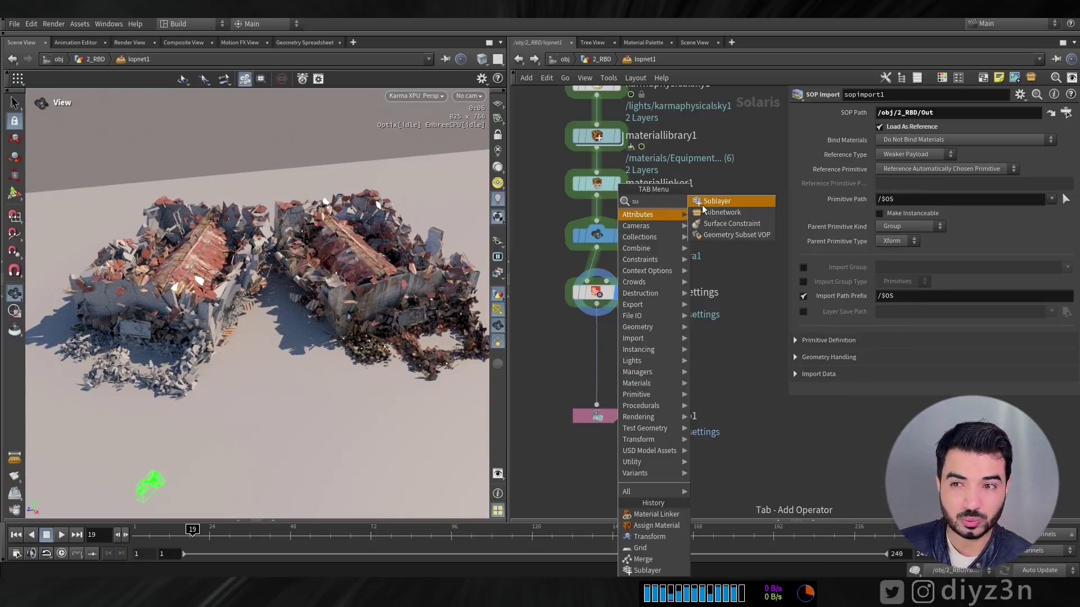
pyautogui.click(701, 202)
pyautogui.click(582, 358)
pyautogui.moveTo(594, 349)
pyautogui.mouseDown()
pyautogui.moveTo(596, 305)
pyautogui.moveTo(596, 352)
pyautogui.mouseUp()
pyautogui.click(619, 327)
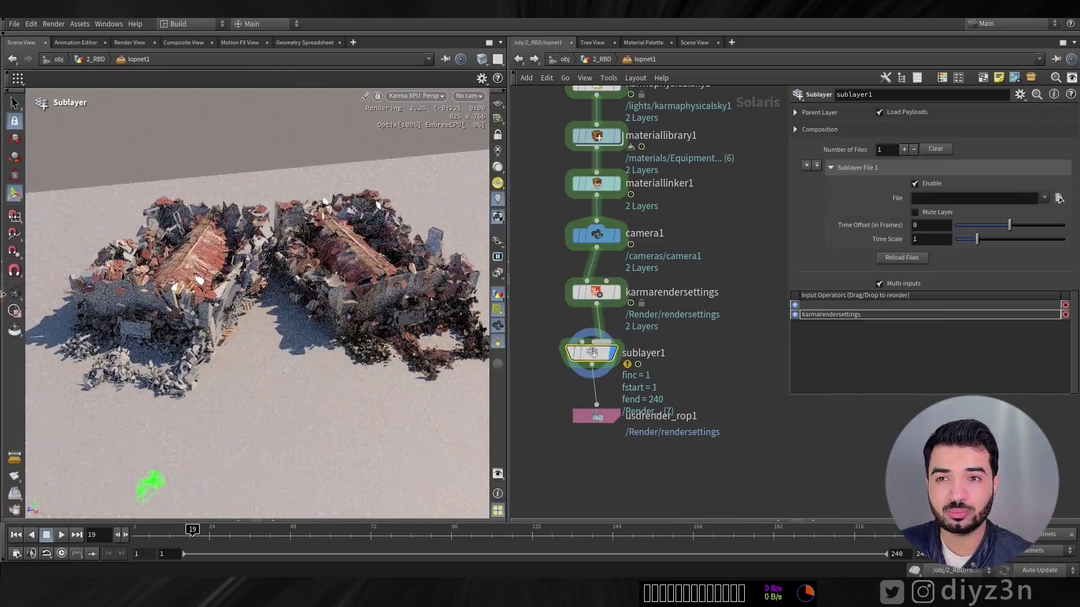
# - Compare sublayer1's Sublayer Type options in its composition settings and set the type to Sublayer Inputs
pyautogui.click(849, 131)
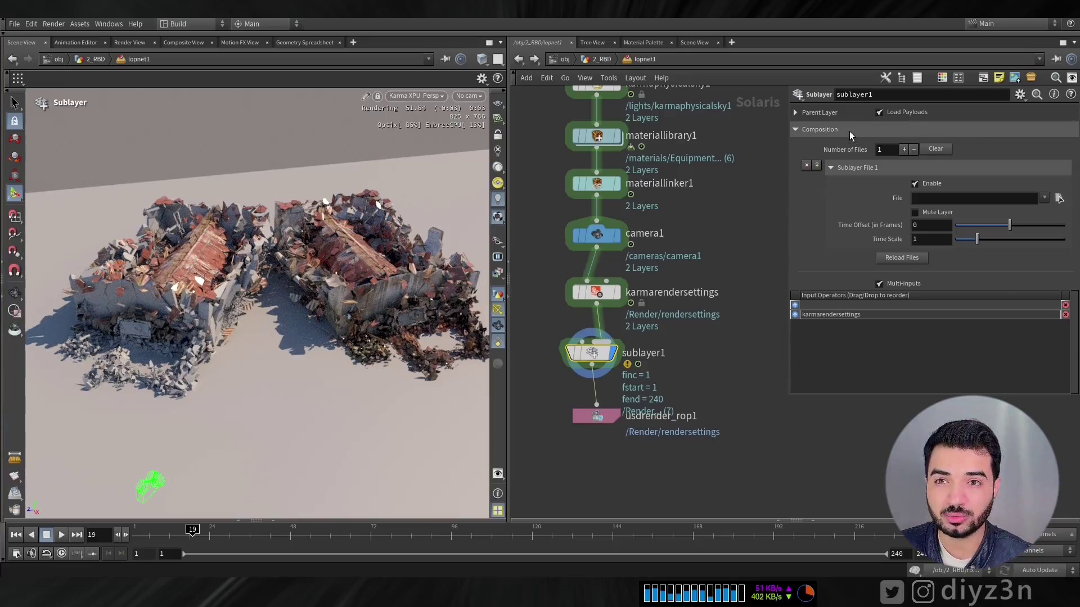
pyautogui.click(900, 148)
pyautogui.click(902, 168)
pyautogui.click(900, 148)
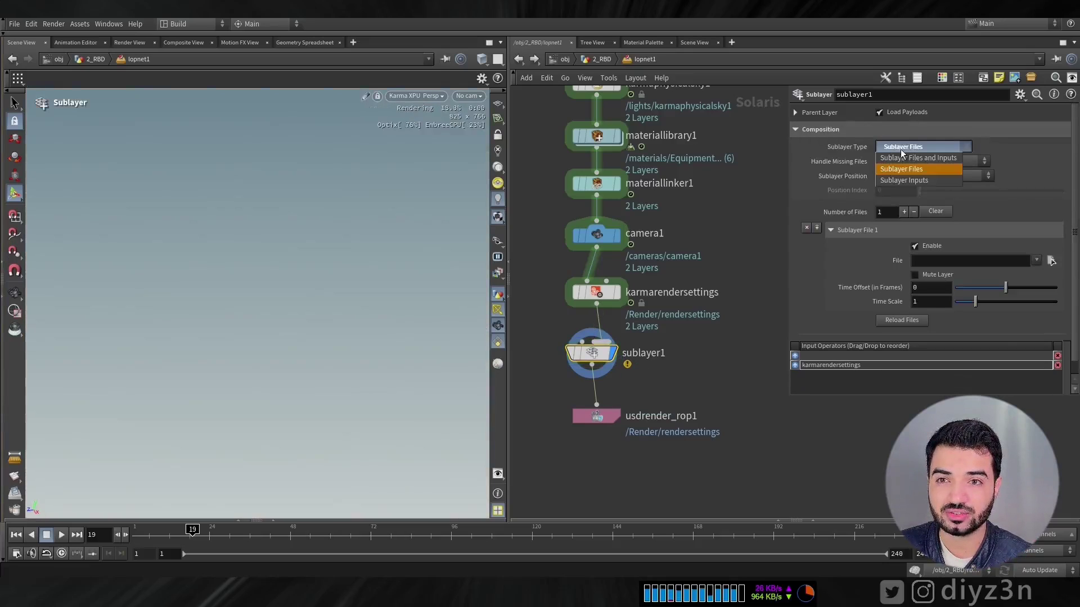
pyautogui.click(901, 156)
pyautogui.click(903, 147)
pyautogui.click(903, 177)
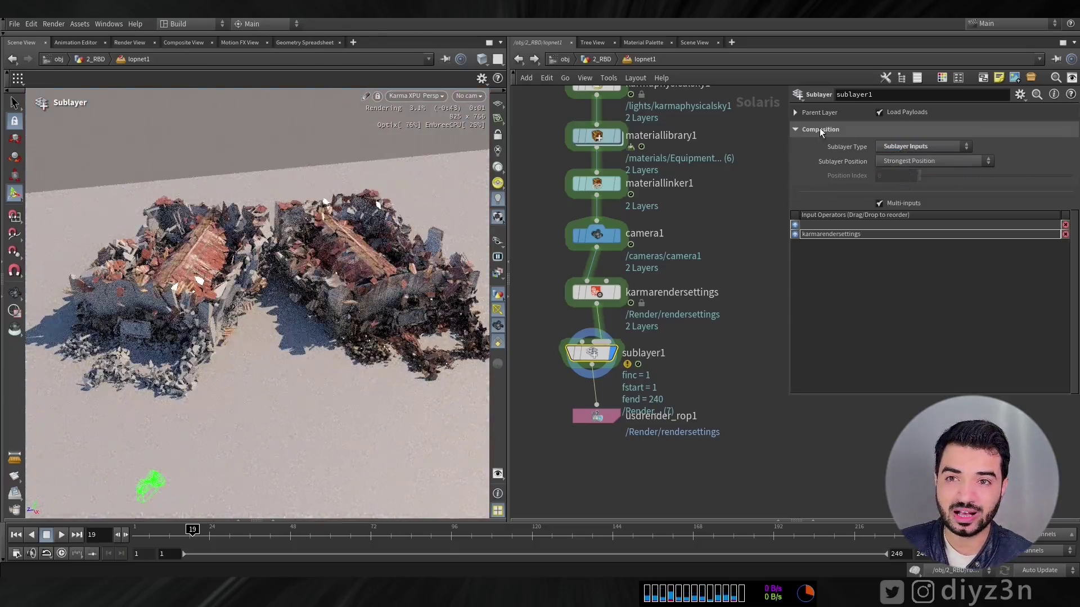
# - Show the scene graph tree and disable Load Payloads in sublayer1's Parent Layer settings
pyautogui.click(820, 129)
pyautogui.click(817, 113)
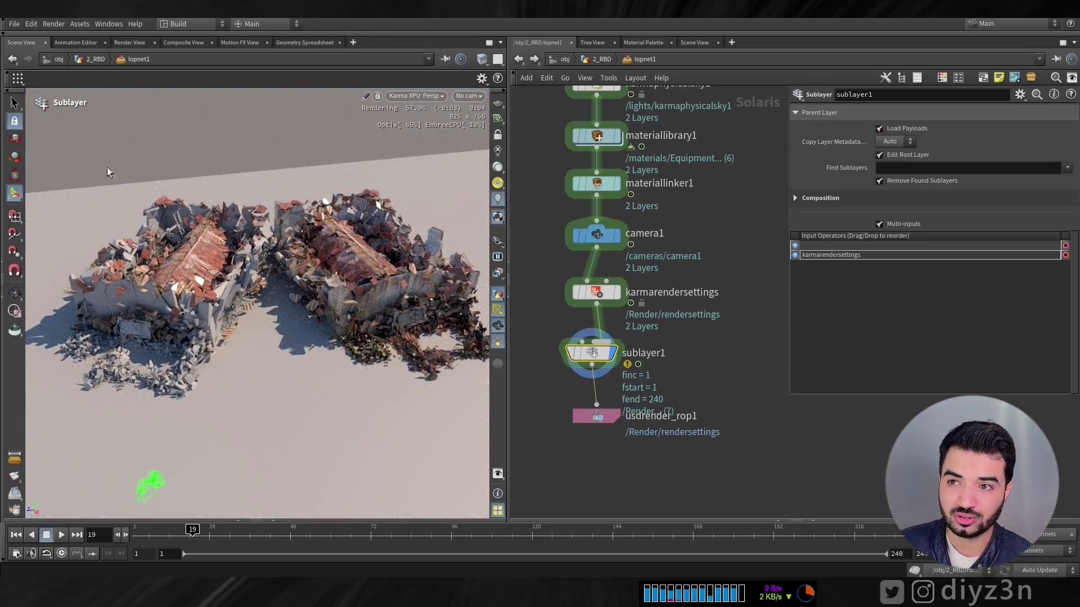
pyautogui.click(2, 169)
pyautogui.click(898, 131)
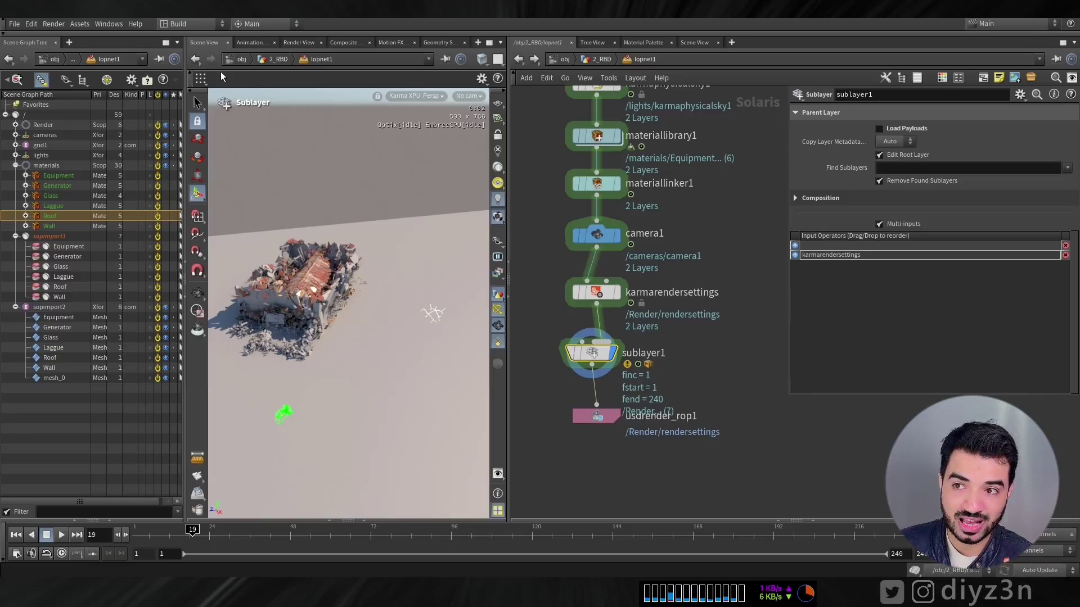
pyautogui.click(203, 294)
pyautogui.moveTo(293, 275); pyautogui.dragTo(354, 292)
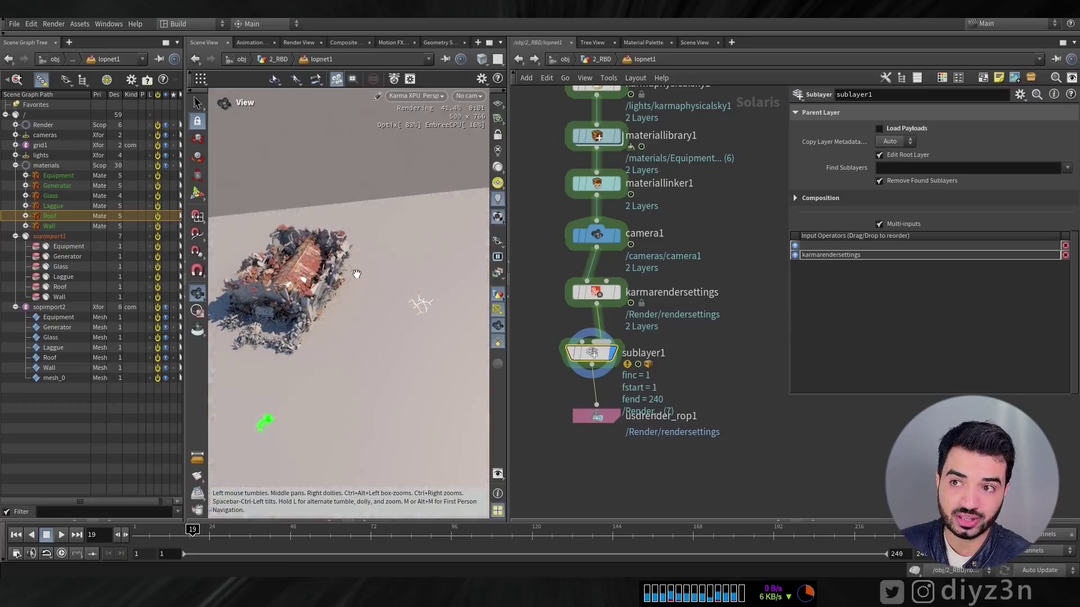
# - Switch sublayer1's Load Payloads on and back off, and space sublayer1 and usdrender_rop1 further apart
pyautogui.click(896, 127)
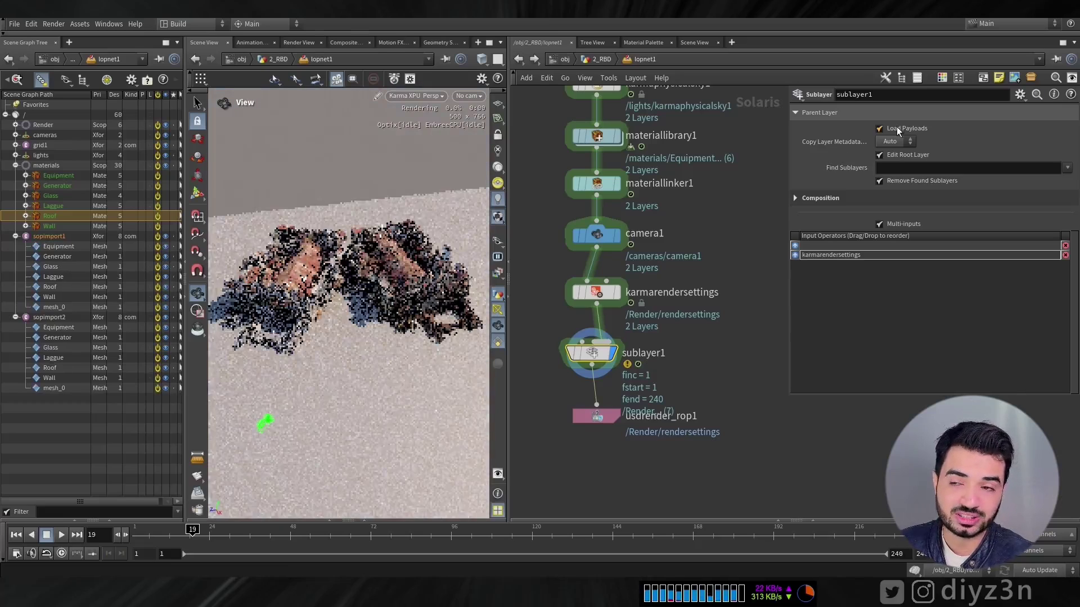
pyautogui.click(897, 128)
pyautogui.moveTo(598, 424); pyautogui.dragTo(593, 450)
pyautogui.moveTo(586, 353); pyautogui.dragTo(586, 364)
pyautogui.moveTo(482, 375); pyautogui.dragTo(413, 300)
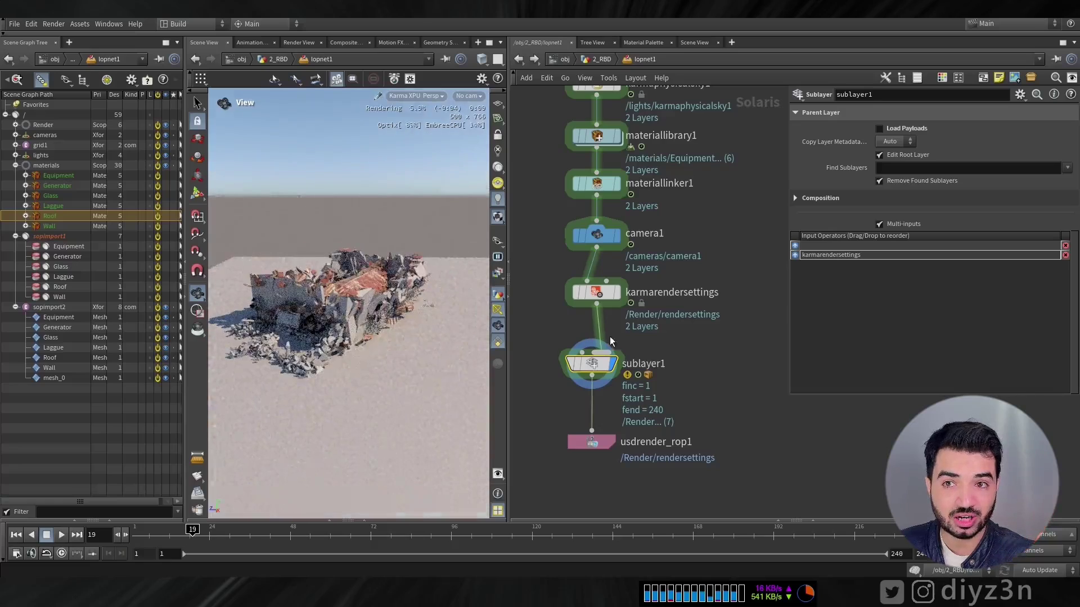
# - Look through /cameras/camera1 with the camera locked to the view and frame the collapsed house beside the empty payload location
pyautogui.click(592, 441)
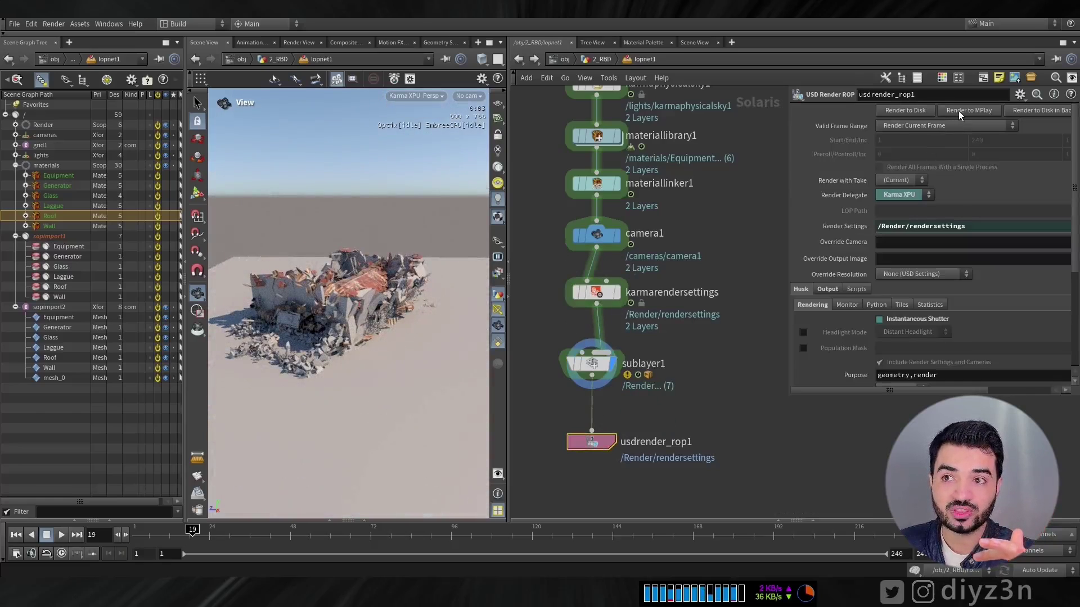
pyautogui.click(468, 96)
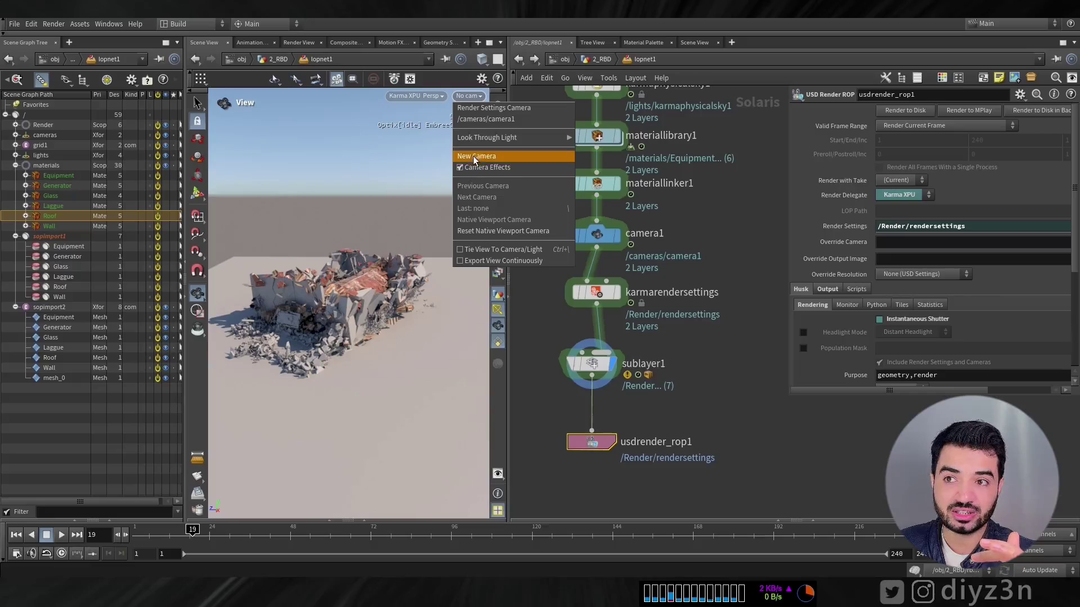
pyautogui.click(480, 119)
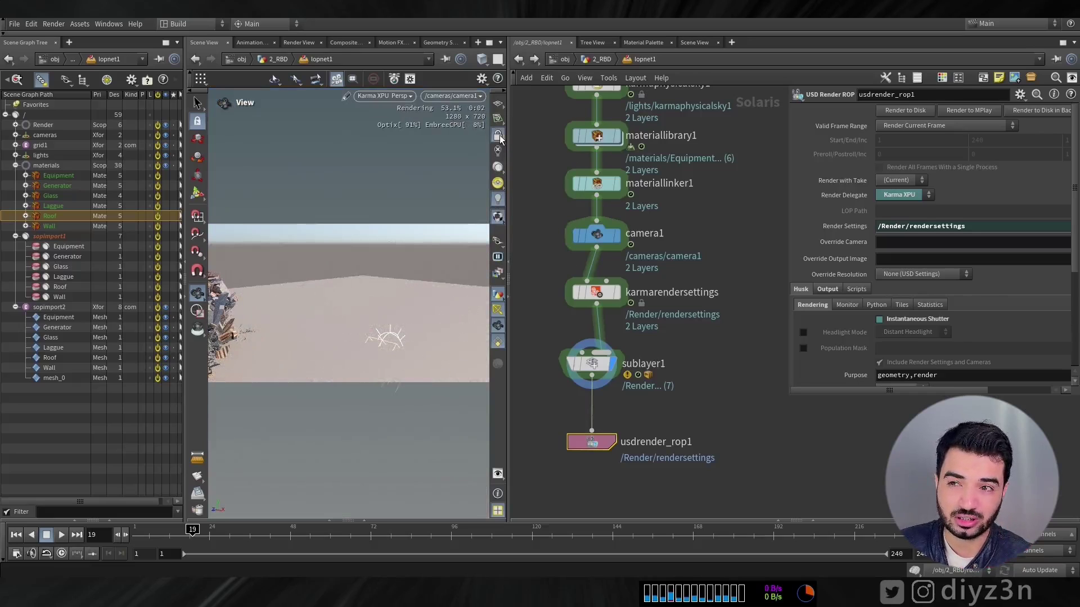
pyautogui.click(498, 135)
pyautogui.moveTo(401, 280); pyautogui.dragTo(265, 282, button='right')
pyautogui.moveTo(264, 282); pyautogui.dragTo(301, 309)
pyautogui.moveTo(301, 310); pyautogui.dragTo(397, 301, button='middle')
pyautogui.moveTo(398, 302); pyautogui.dragTo(349, 299)
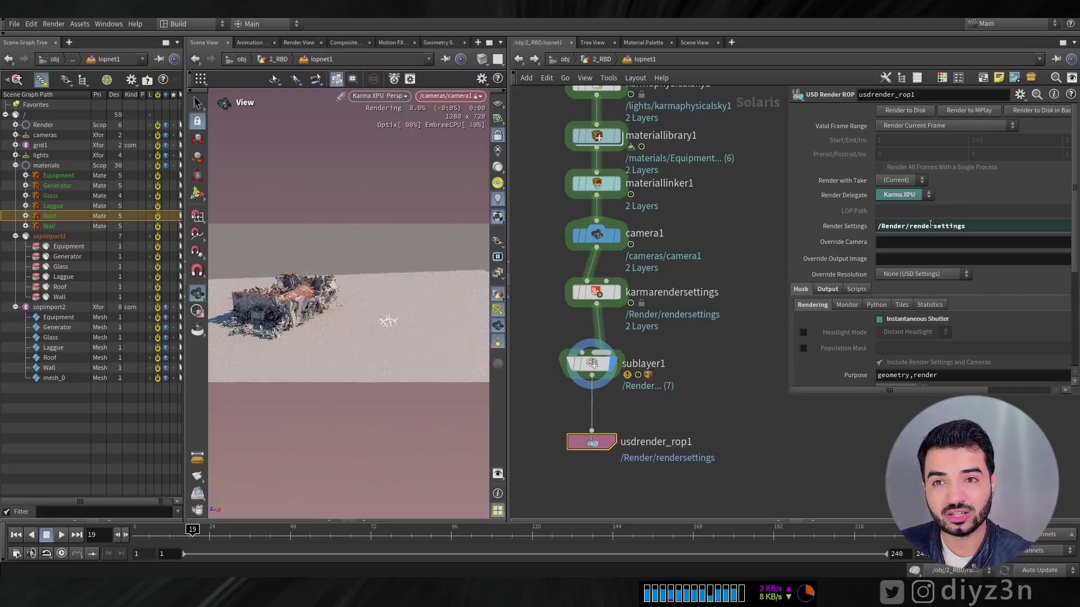
# - Render the current frame from usdrender_rop1 to MPlay, review both houses, and close the render window
pyautogui.click(953, 110)
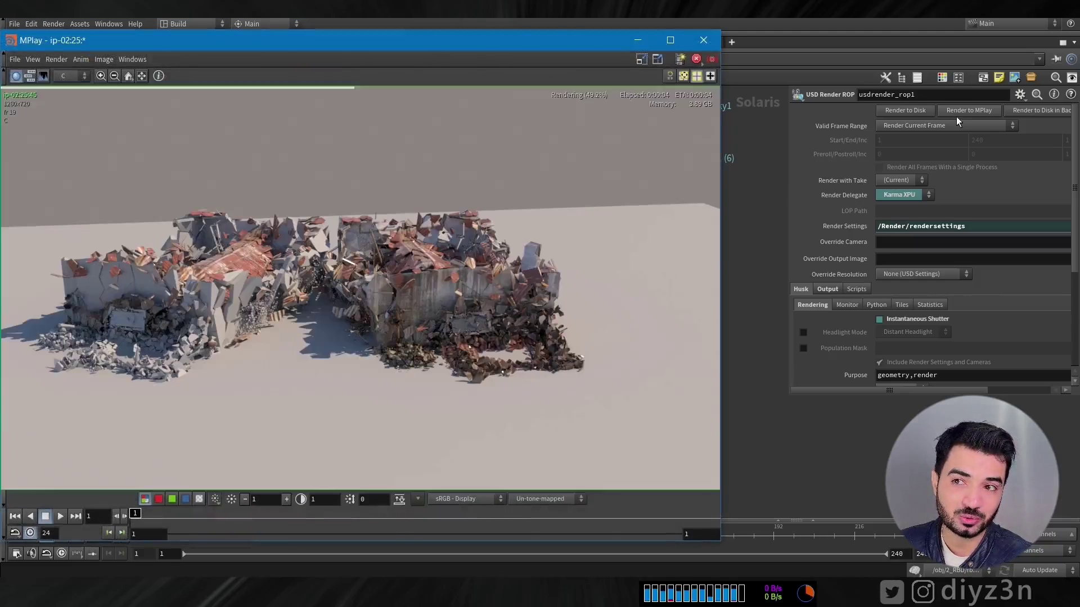
pyautogui.moveTo(267, 50); pyautogui.dragTo(336, 48)
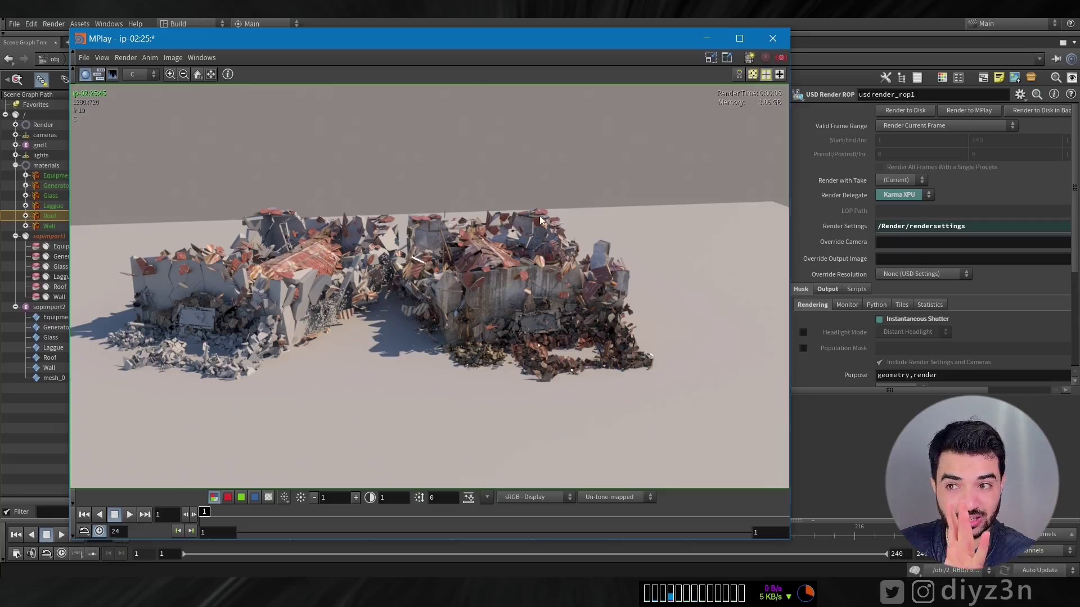
pyautogui.click(773, 39)
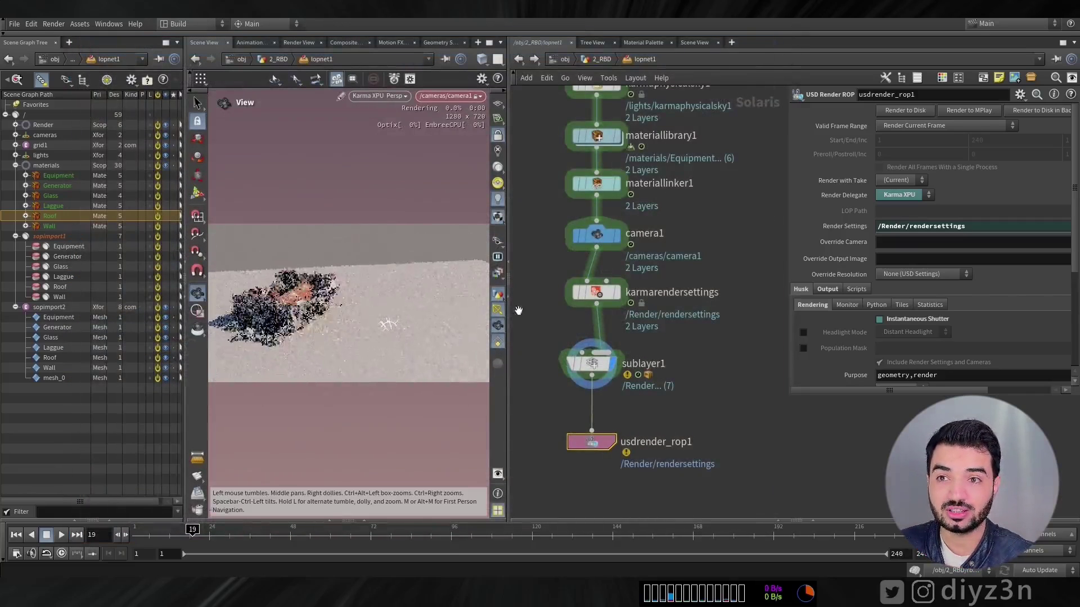
# - Enable Load Payloads on sublayer1 to compare the viewport, and disable it again
pyautogui.click(592, 364)
pyautogui.click(897, 130)
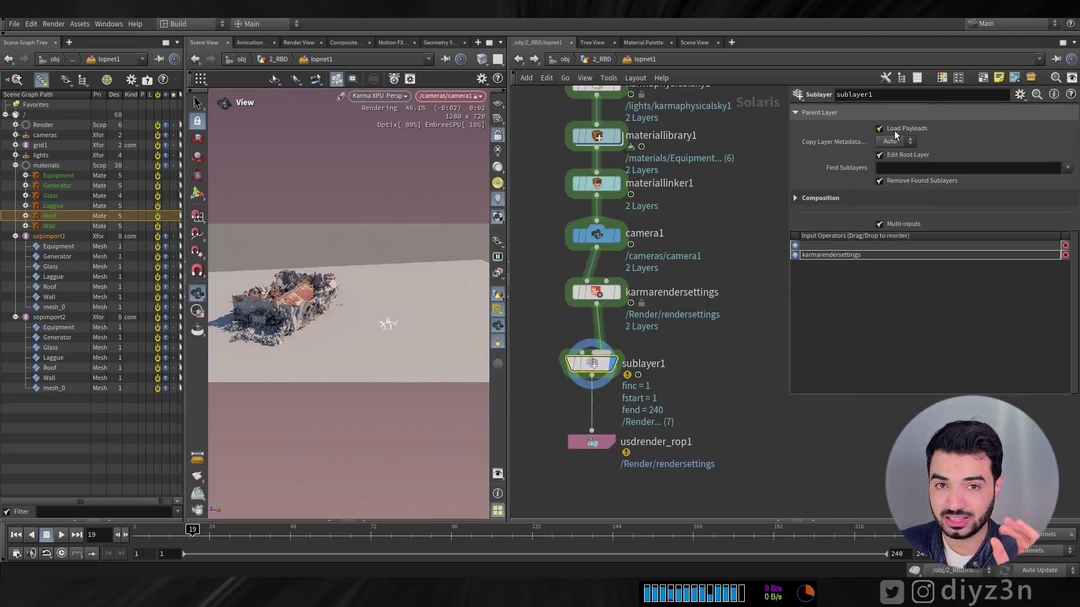
pyautogui.click(896, 132)
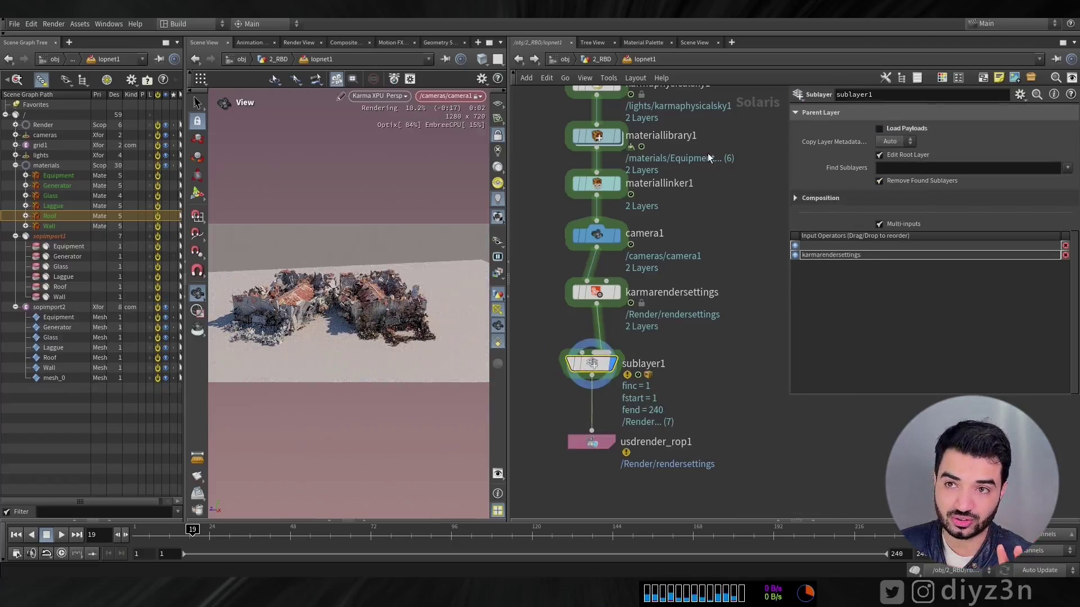
# - Try Weaker Reference as sopimport1's Reference Type and set it back to Weaker Payload
pyautogui.moveTo(700, 213); pyautogui.dragTo(675, 390, button='middle')
pyautogui.moveTo(670, 206); pyautogui.dragTo(694, 264, button='middle')
pyautogui.moveTo(685, 170); pyautogui.dragTo(731, 191, button='middle')
pyautogui.click(651, 117)
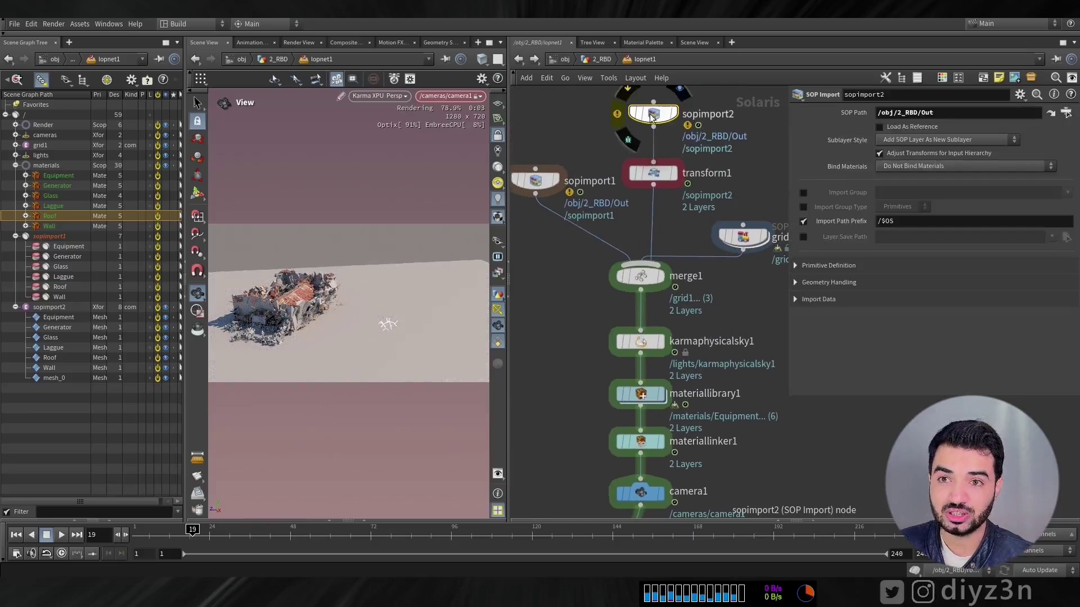
pyautogui.click(536, 186)
pyautogui.click(917, 154)
pyautogui.click(918, 191)
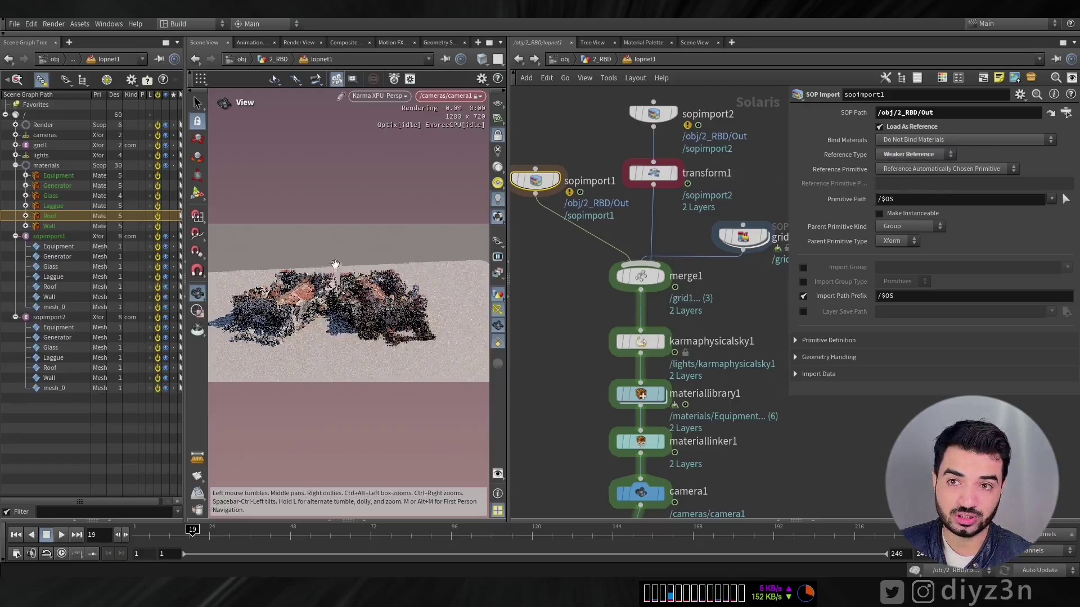
pyautogui.click(916, 154)
pyautogui.click(908, 177)
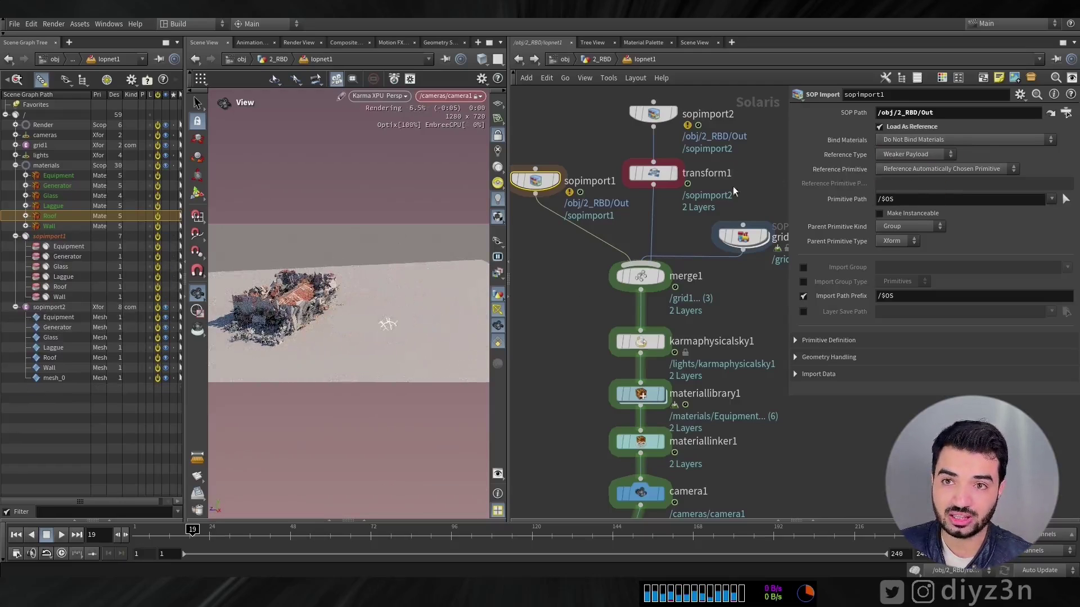
# - Enable Load As Reference on sopimport2 with the Weaker Payload type, and select usdrender_rop1
pyautogui.click(653, 112)
pyautogui.click(917, 154)
pyautogui.click(909, 177)
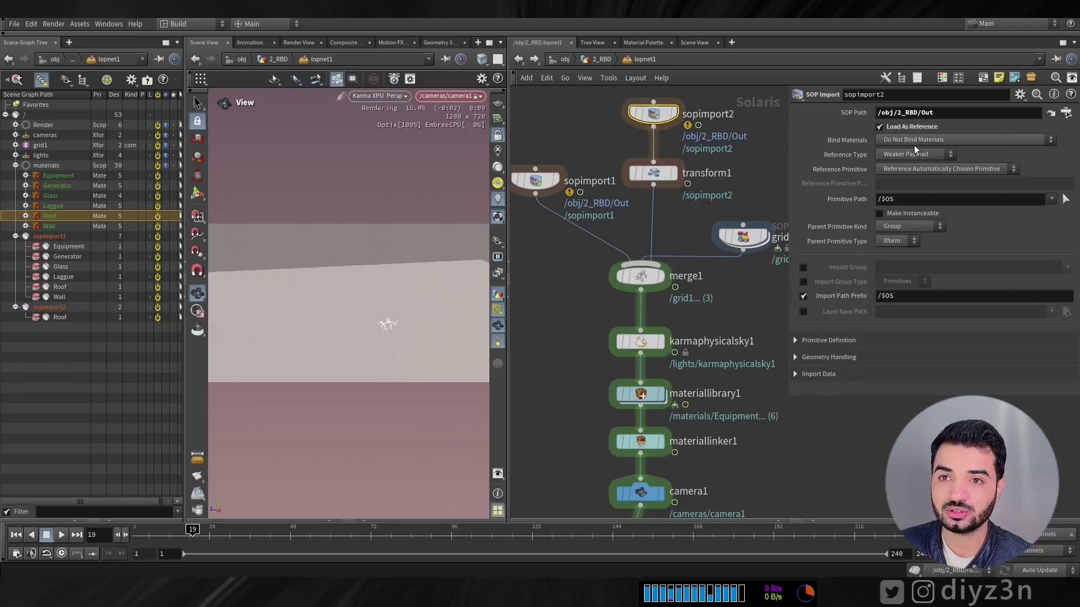
pyautogui.moveTo(730, 461); pyautogui.dragTo(702, 358, button='middle')
pyautogui.moveTo(339, 328); pyautogui.dragTo(321, 309)
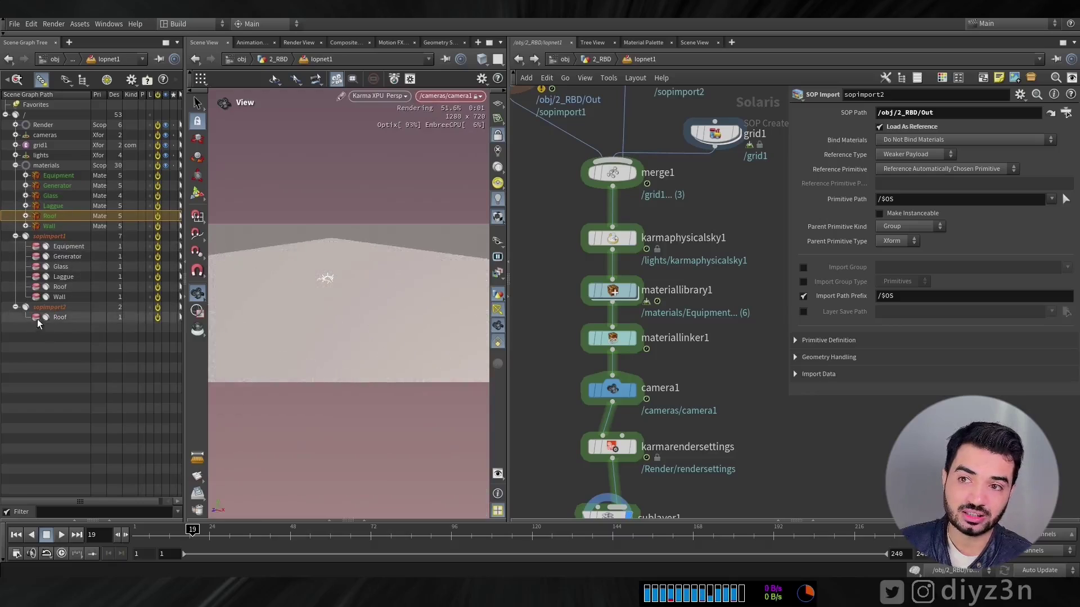
pyautogui.moveTo(700, 395); pyautogui.dragTo(678, 233, button='middle')
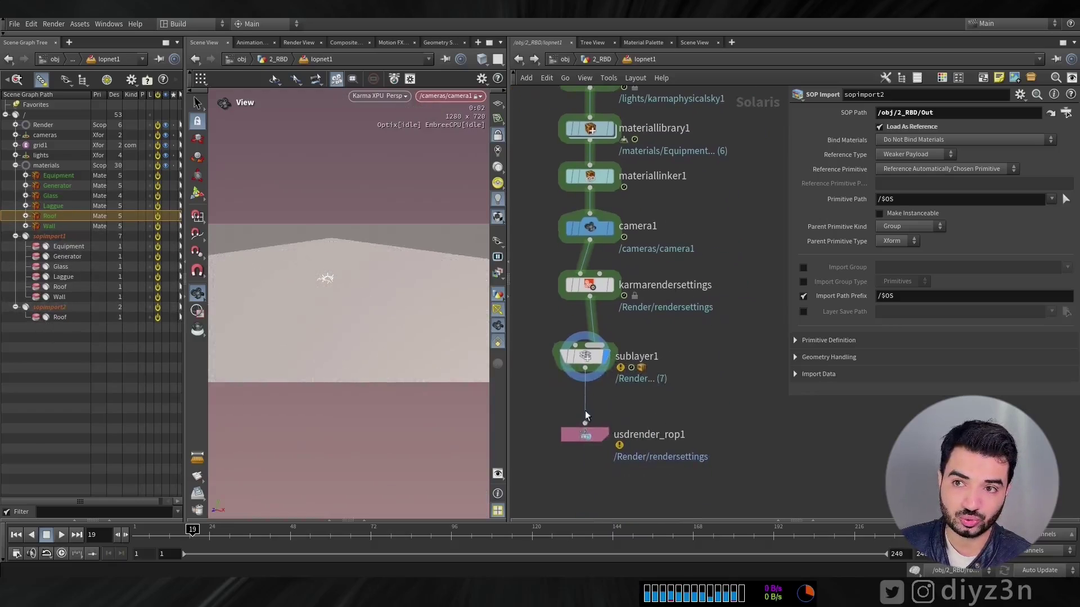
pyautogui.click(585, 434)
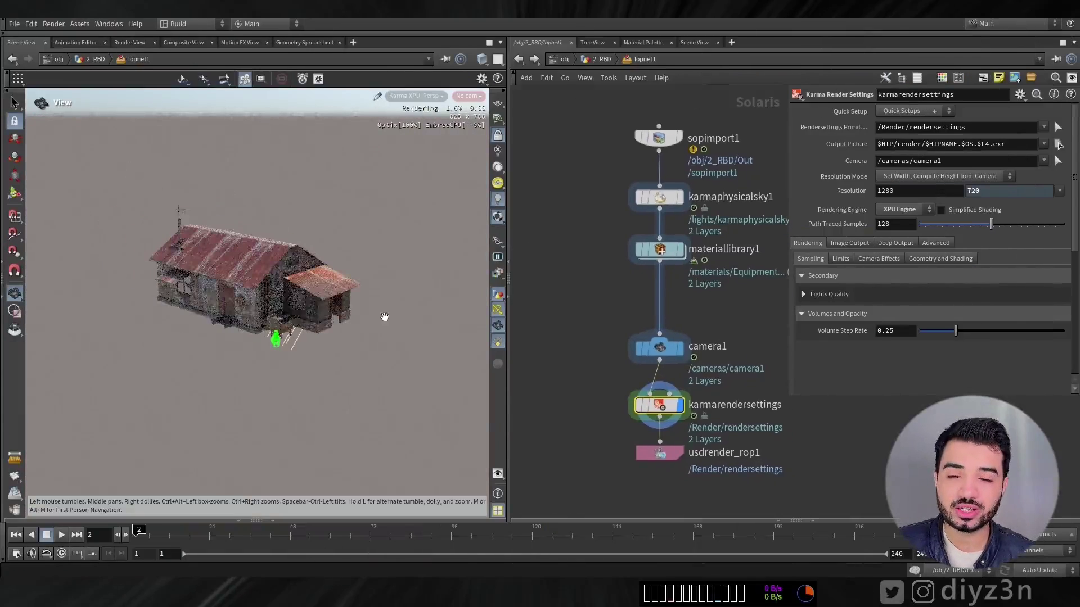
# - Frame the intact house closely and switch the viewport from Karma XPU to the standard non-Karma display
pyautogui.moveTo(381, 306); pyautogui.dragTo(395, 248, button='right')
pyautogui.moveTo(395, 248)
pyautogui.mouseDown(button='middle')
pyautogui.moveTo(423, 271)
pyautogui.moveTo(399, 268)
pyautogui.mouseUp(button='middle')
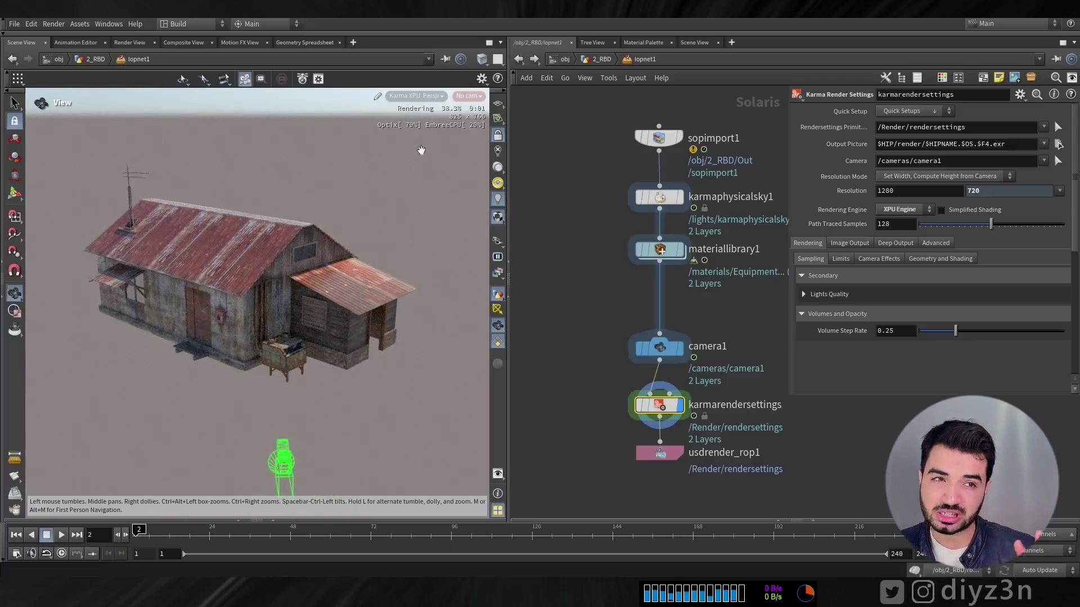
pyautogui.click(416, 96)
pyautogui.click(416, 141)
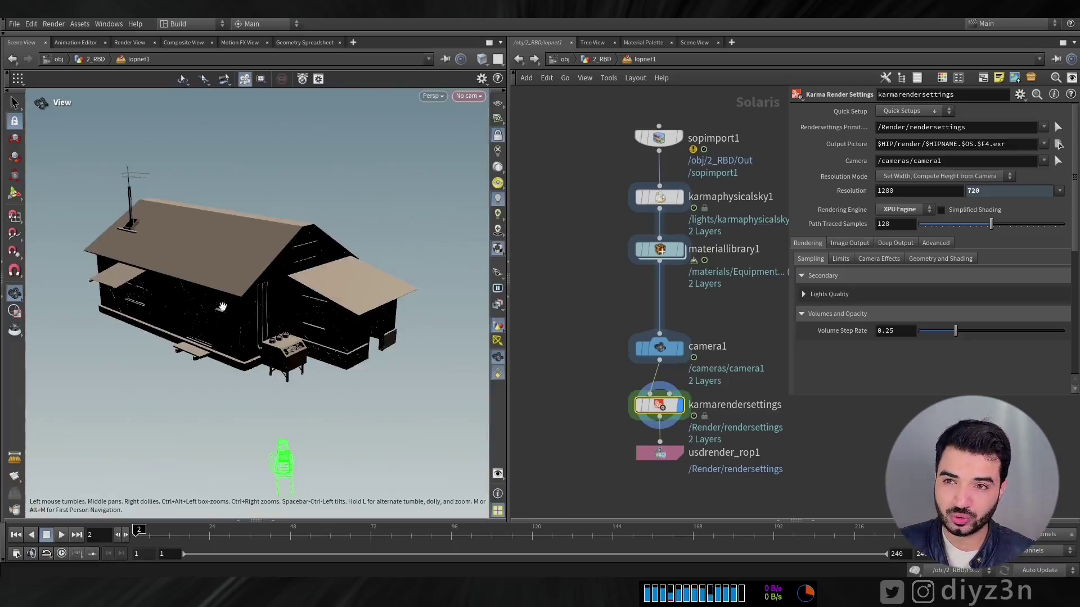
# - Return to the 2_RBD geometry network and display the attribcopy1 node
pyautogui.click(597, 59)
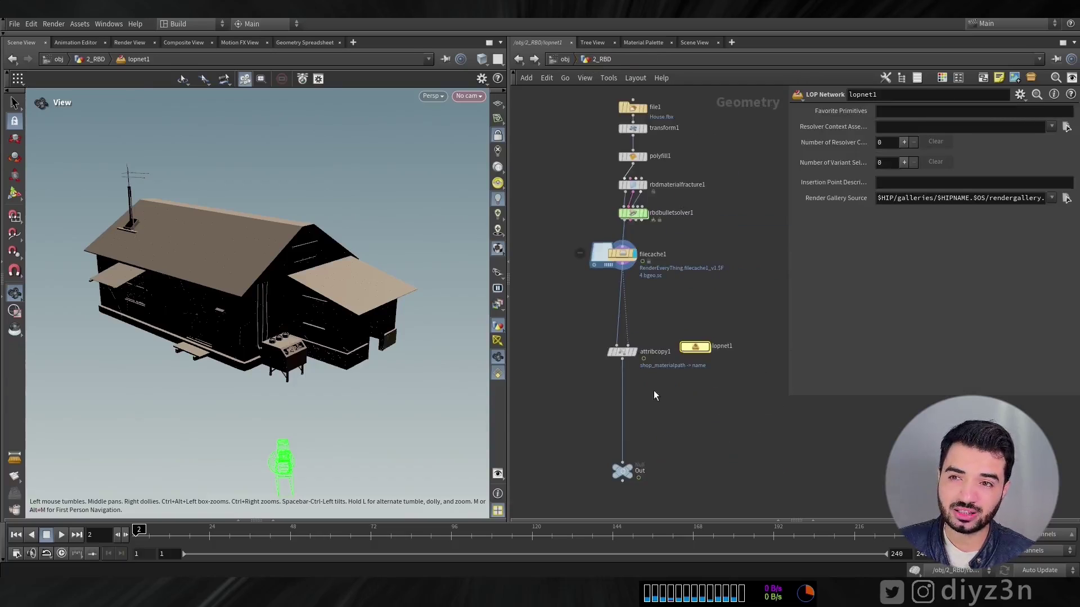
pyautogui.scroll(3, 658, 432)
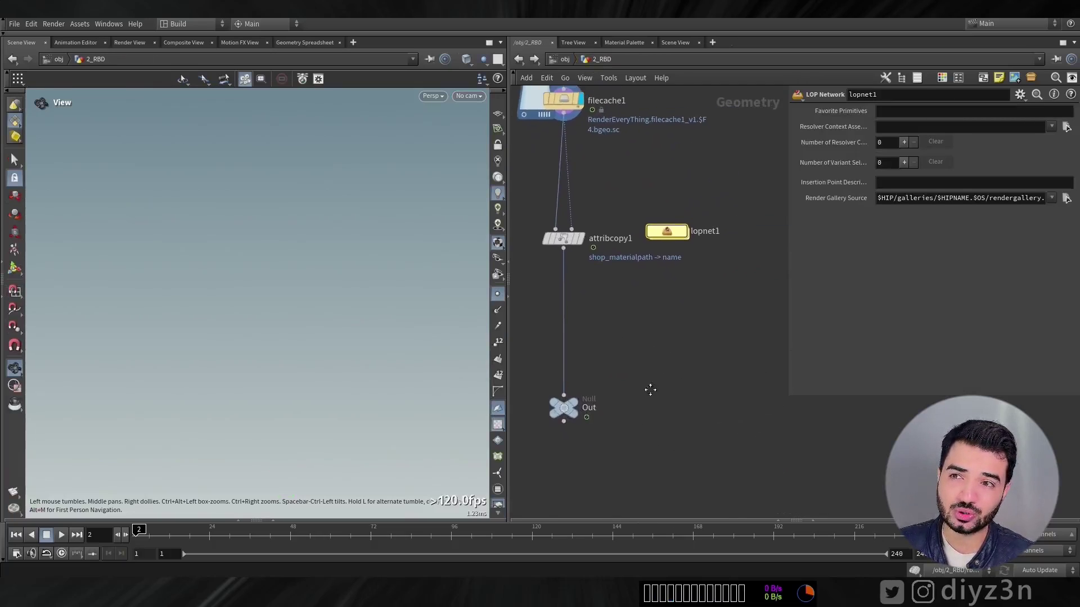
pyautogui.press('Tab')
pyautogui.write('s')
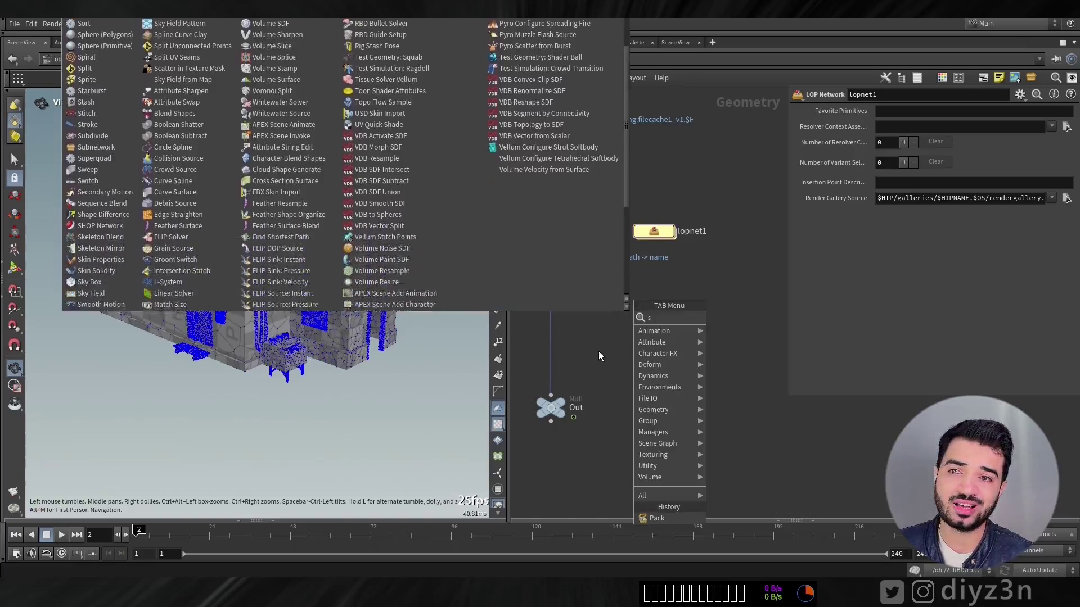
pyautogui.press('Escape')
pyautogui.press('Tab')
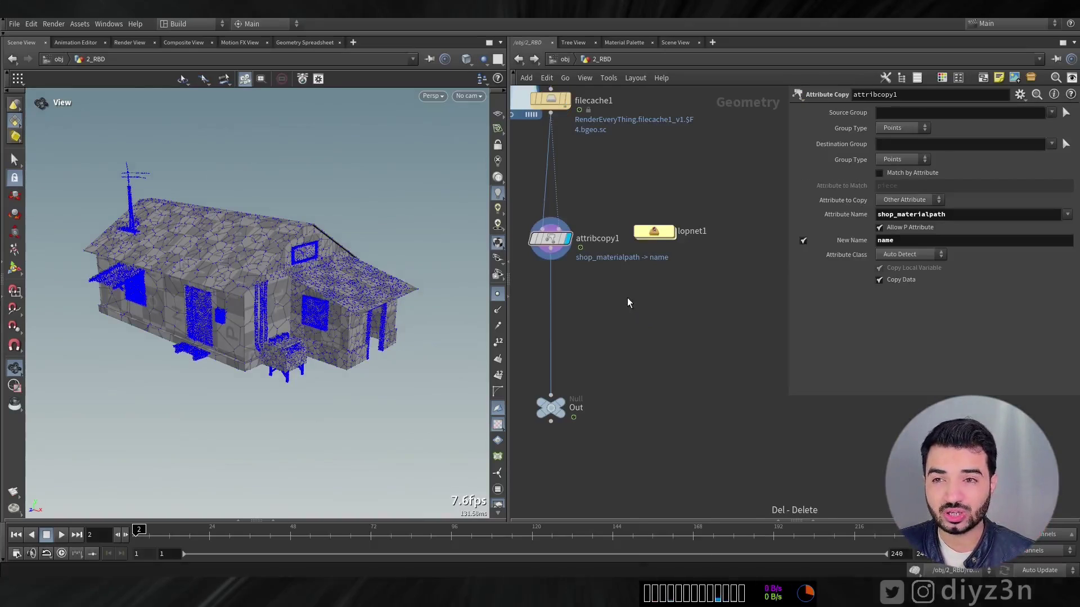
# - Add a VDB from Polygons node fed by attribcopy1 and display it
pyautogui.press('Tab')
pyautogui.write('vdb')
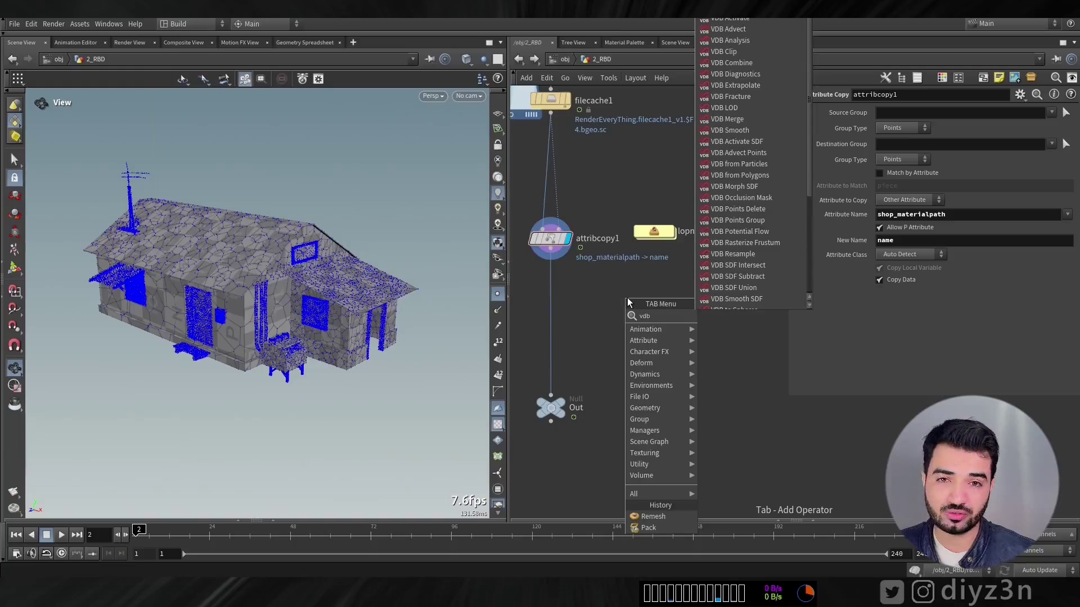
pyautogui.write(' from')
pyautogui.click(730, 330)
pyautogui.click(647, 310)
pyautogui.moveTo(645, 304); pyautogui.dragTo(551, 260)
pyautogui.click(666, 310)
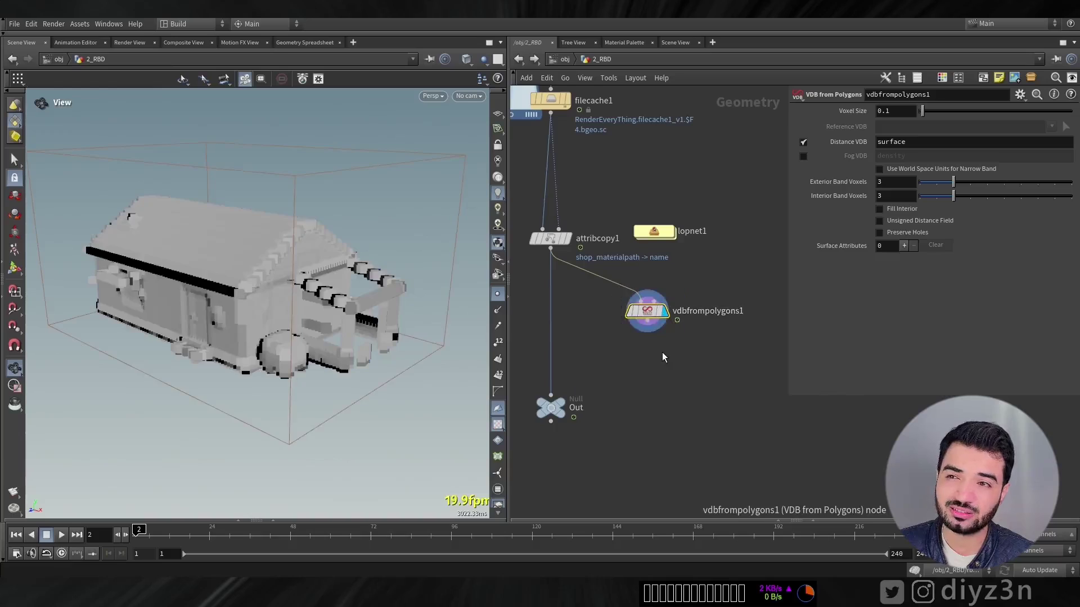
# - Add a Convert VDB after vdbfrompolygons1, set Convert To to Polygons, and raise the adaptivity to simplify the mesh
pyautogui.moveTo(662, 353); pyautogui.dragTo(650, 312, button='middle')
pyautogui.press('Tab')
pyautogui.write('vdbc')
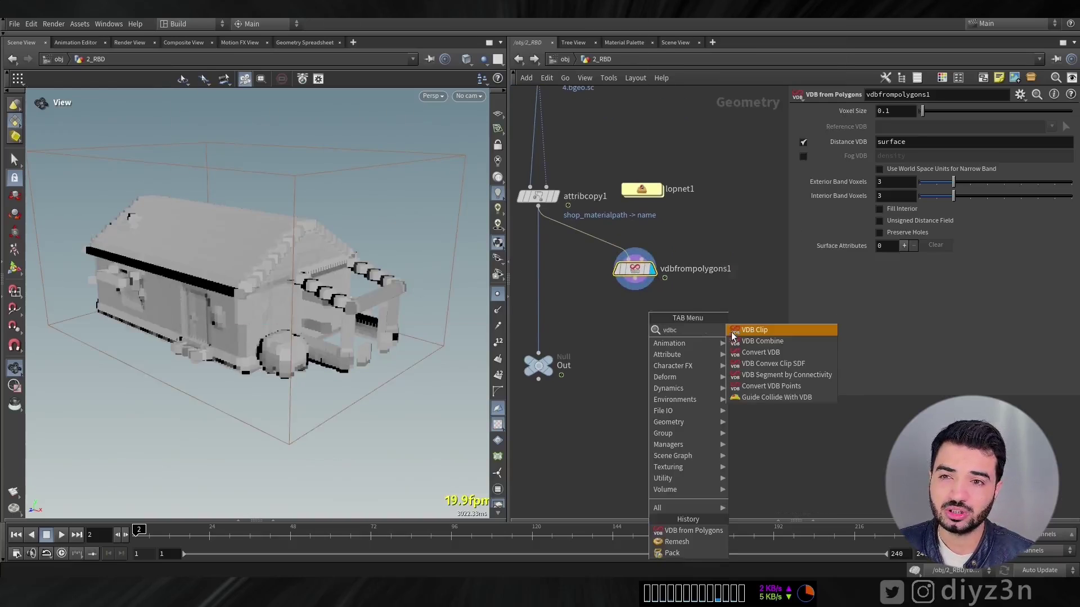
pyautogui.click(760, 352)
pyautogui.click(641, 358)
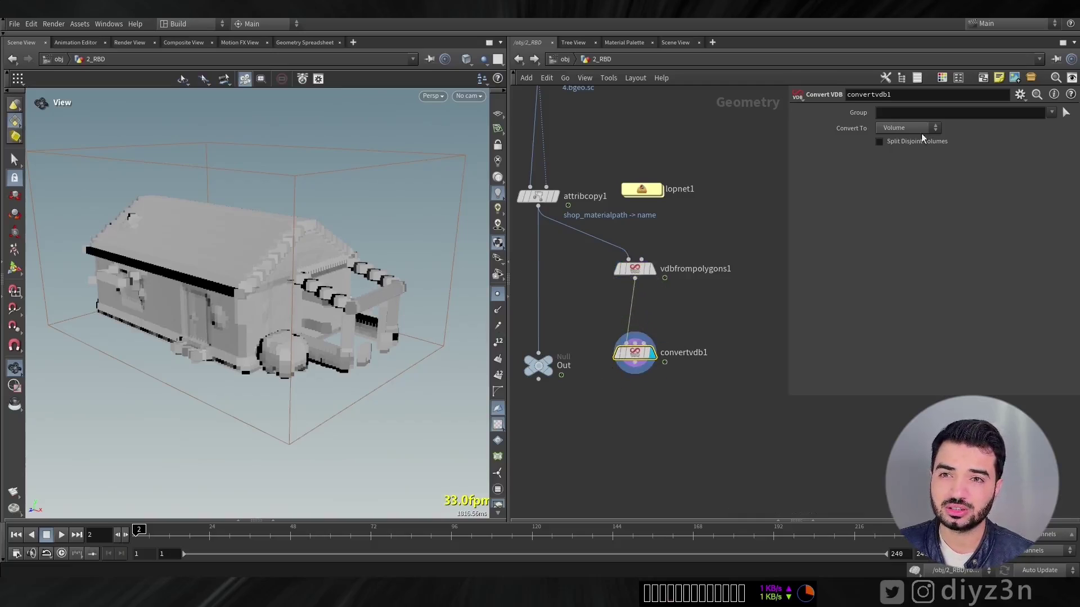
pyautogui.click(900, 151)
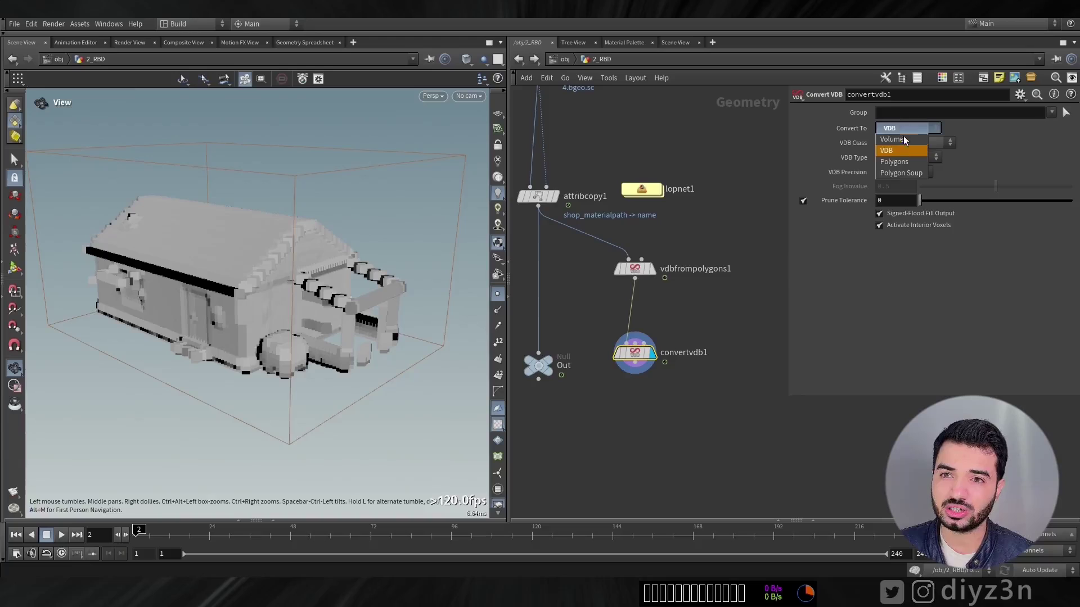
pyautogui.click(894, 162)
pyautogui.moveTo(635, 353); pyautogui.dragTo(634, 320)
pyautogui.moveTo(940, 158); pyautogui.dragTo(949, 158)
# - Add a Null after convertvdb1 and name it Proxy
pyautogui.moveTo(677, 366); pyautogui.dragTo(687, 282, button='middle')
pyautogui.press('Tab')
pyautogui.write('null')
pyautogui.press('Return')
pyautogui.click(648, 266)
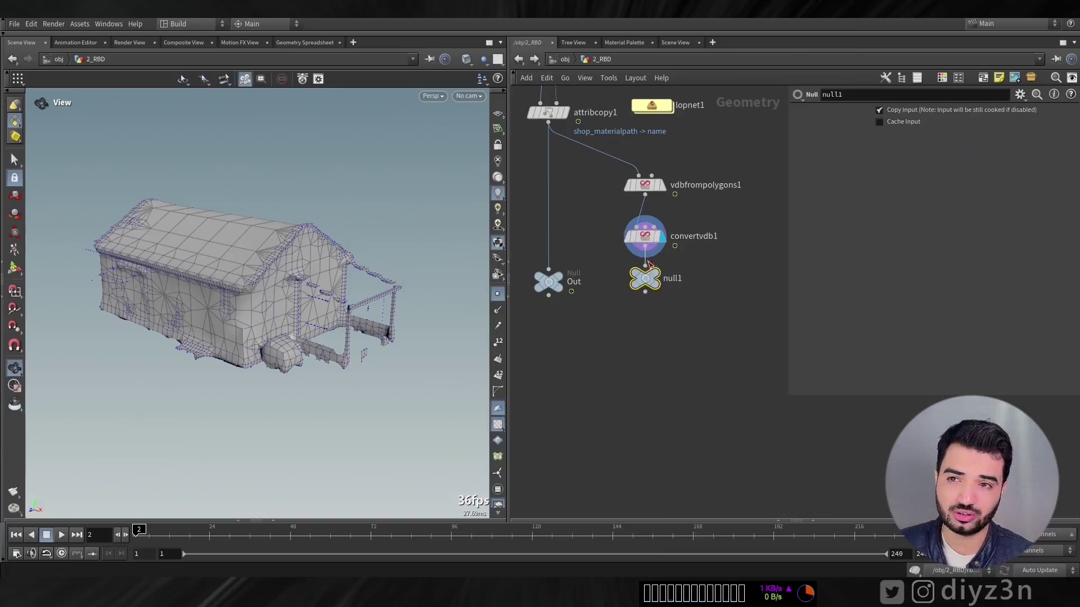
pyautogui.doubleClick(682, 280)
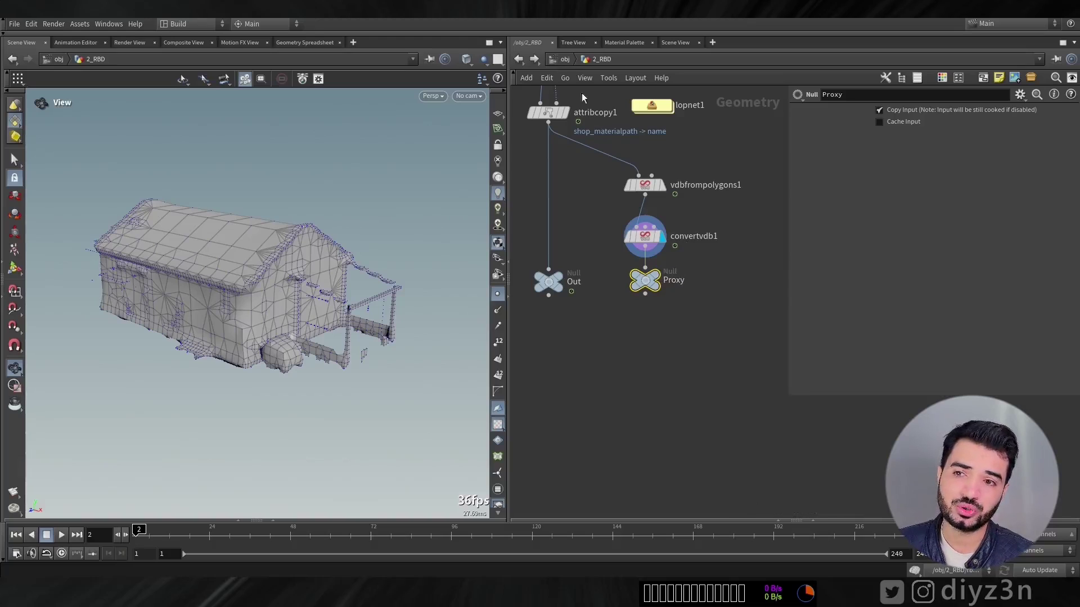
# - Return to lopnet1 and move sopimport1 farther above karmaphysicalsky1 to make room in the network
pyautogui.doubleClick(652, 106)
pyautogui.moveTo(268, 279); pyautogui.dragTo(276, 273)
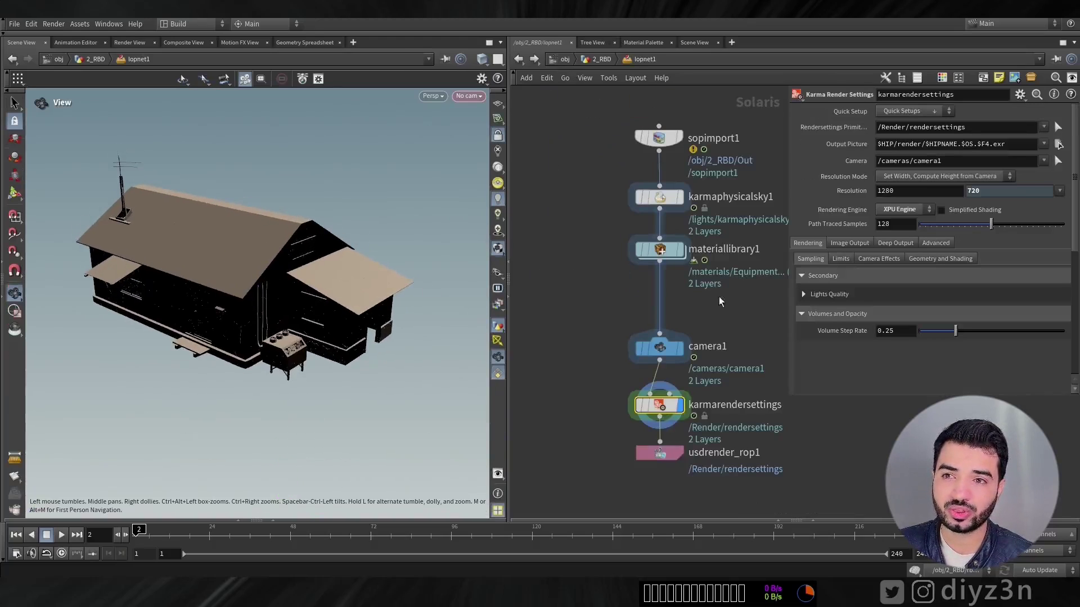
pyautogui.moveTo(729, 313); pyautogui.dragTo(707, 407, button='middle')
pyautogui.moveTo(629, 231); pyautogui.dragTo(669, 167)
pyautogui.click(669, 167)
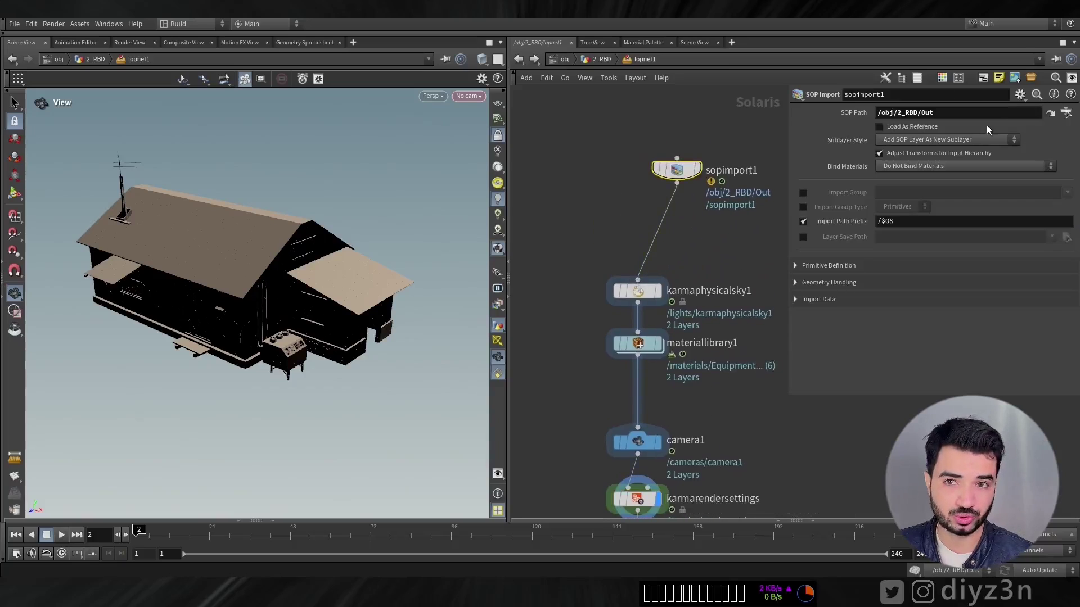
# - Duplicate sopimport1 beside the original and name the copy Proxy
pyautogui.moveTo(691, 170)
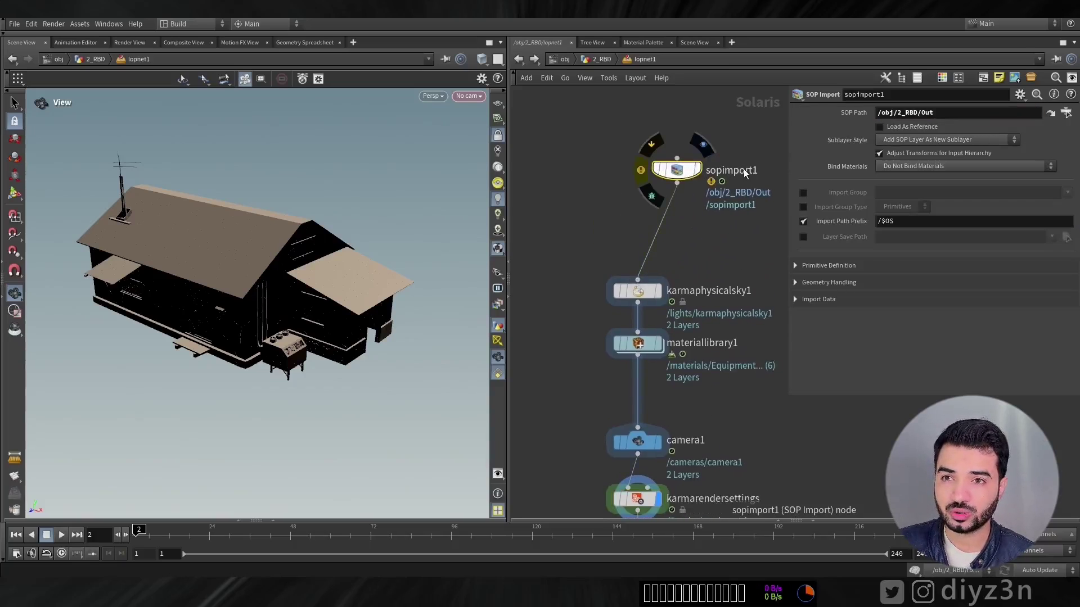
pyautogui.keyDown('alt'); pyautogui.moveTo(677, 169); pyautogui.dragTo(562, 172); pyautogui.keyUp('alt')
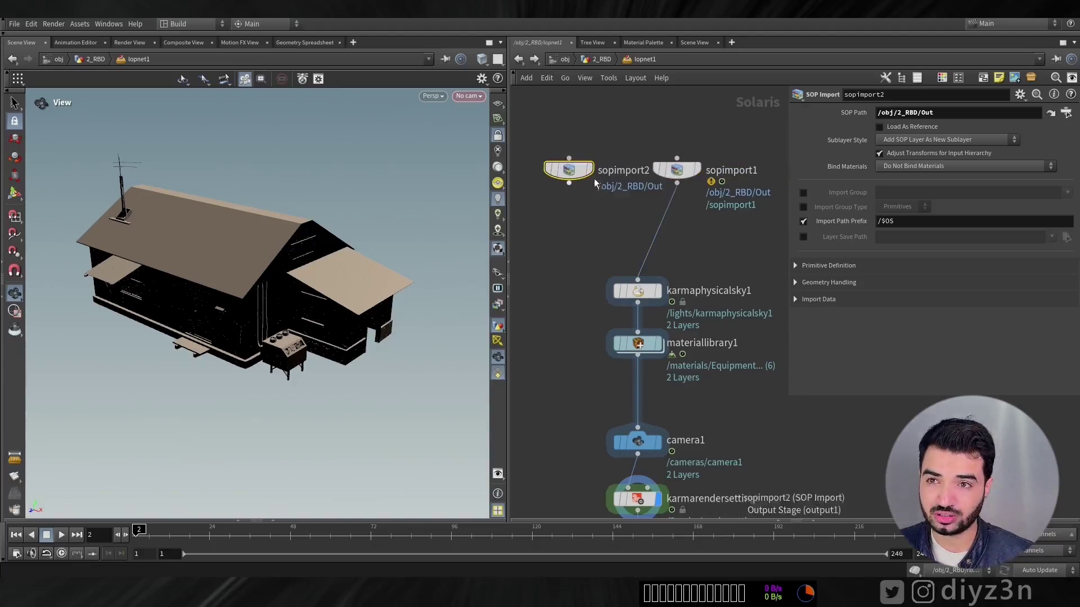
pyautogui.doubleClick(623, 170)
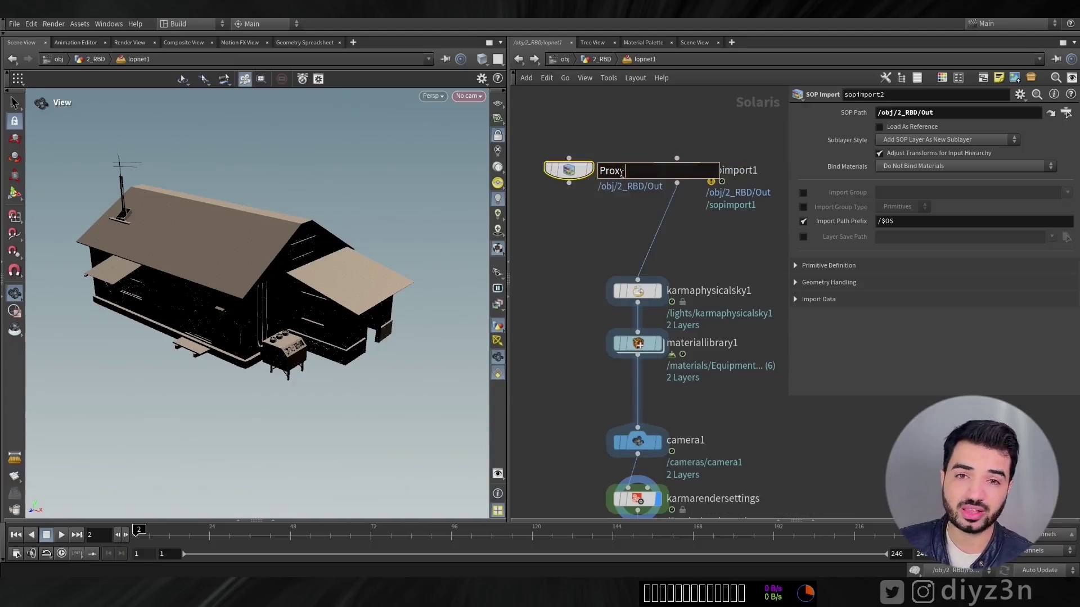
pyautogui.press('Return')
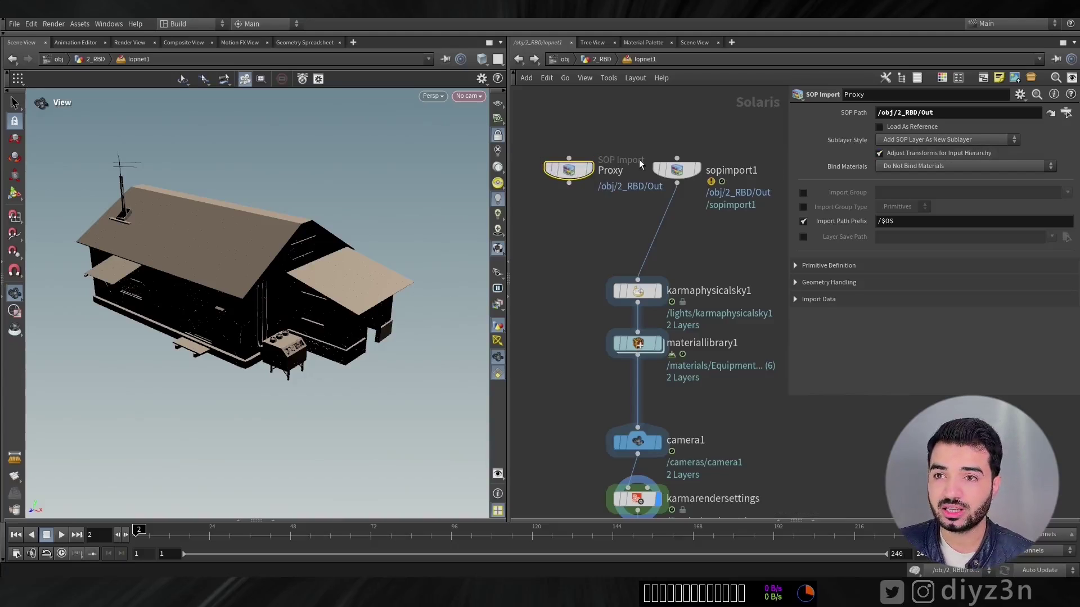
# - Rename the duplicated SOP Import to My_Proxy and set its SOP Path to /obj/2_RBD/Proxy
pyautogui.doubleClick(603, 170)
pyautogui.write('My_')
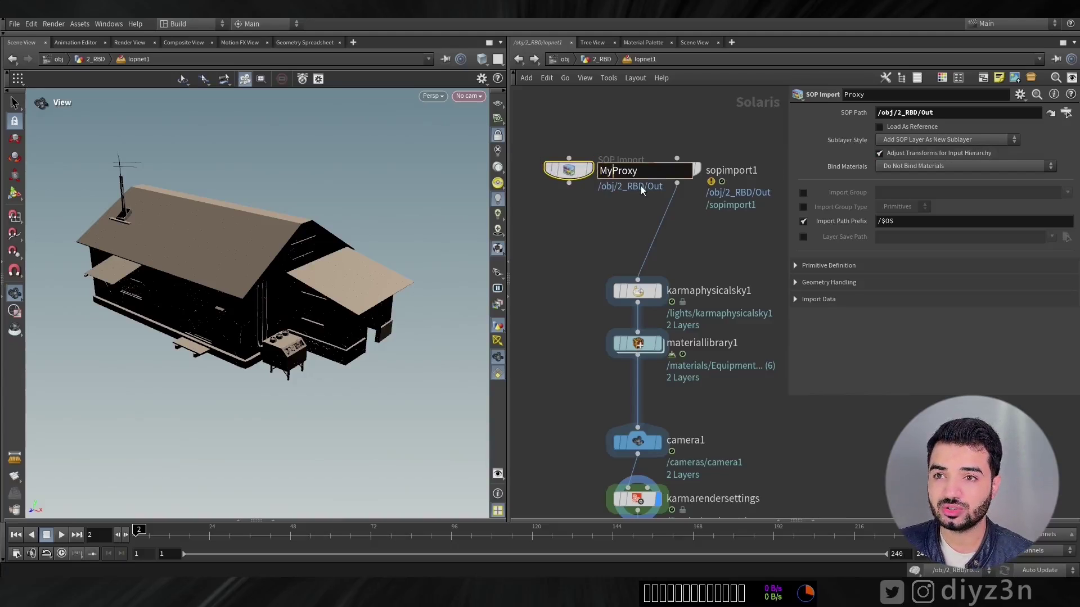
pyautogui.press('Return')
pyautogui.moveTo(550, 170); pyautogui.dragTo(535, 170)
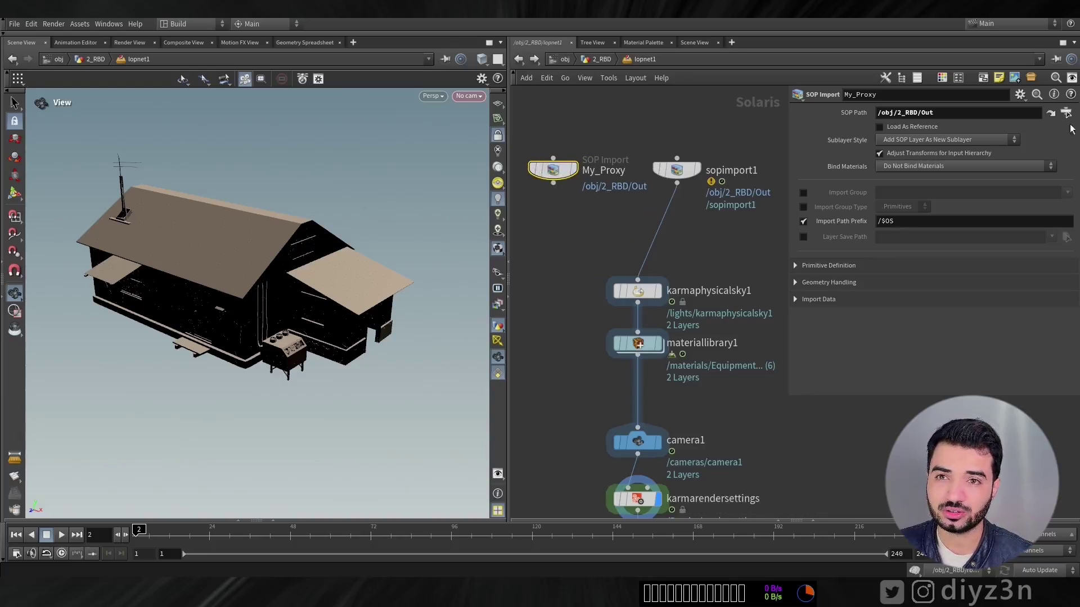
pyautogui.click(1066, 113)
pyautogui.doubleClick(989, 90)
# - Insert a Merge between sopimport1 and karmaphysicalsky1, connecting My_Proxy to it as the first input
pyautogui.click(612, 241)
pyautogui.press('Tab')
pyautogui.write('mer')
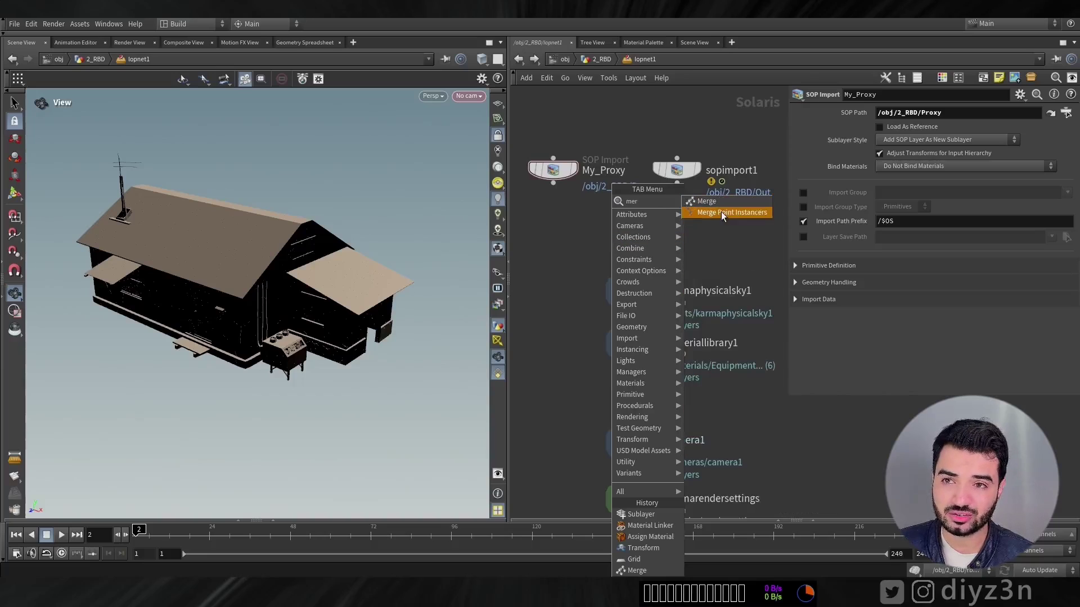
pyautogui.click(722, 212)
pyautogui.click(643, 246)
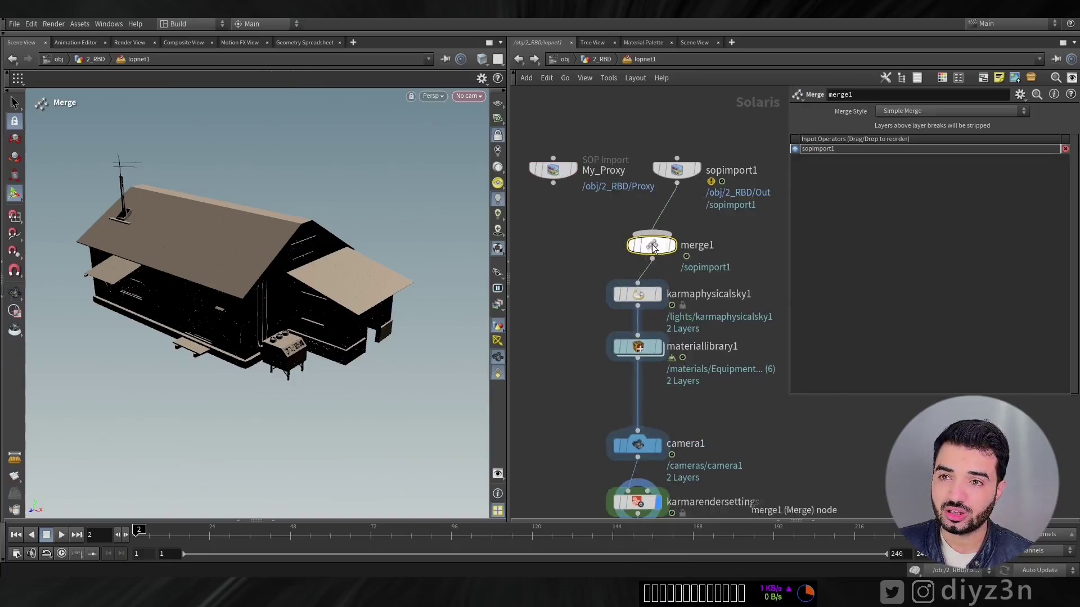
pyautogui.moveTo(554, 183); pyautogui.dragTo(631, 237)
pyautogui.moveTo(815, 158); pyautogui.dragTo(815, 148)
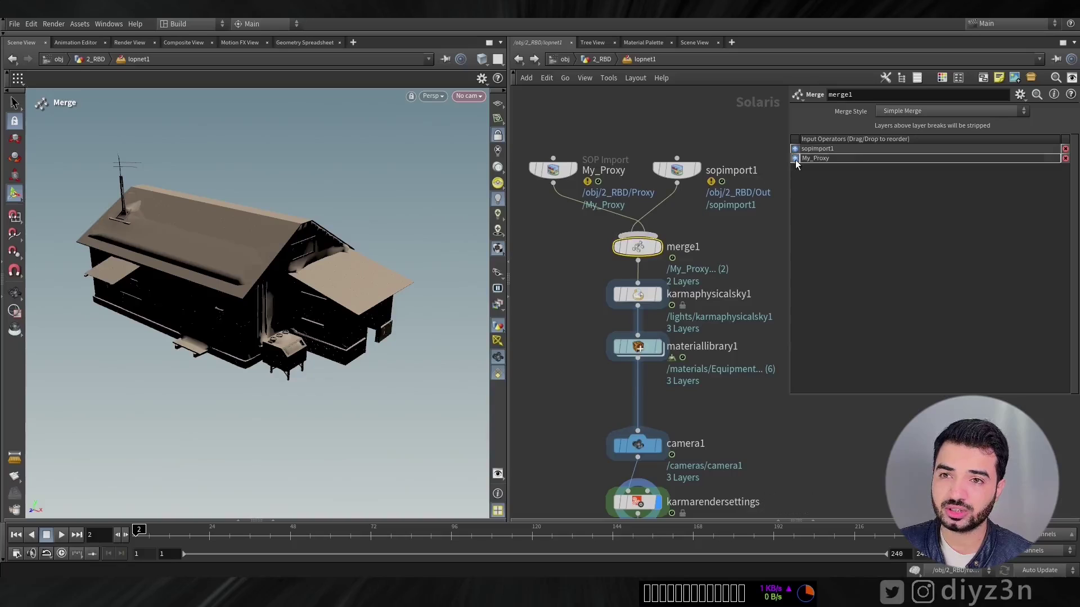
# - Bypass sopimport1 to view the proxy house alone, and re-enable it
pyautogui.click(657, 169)
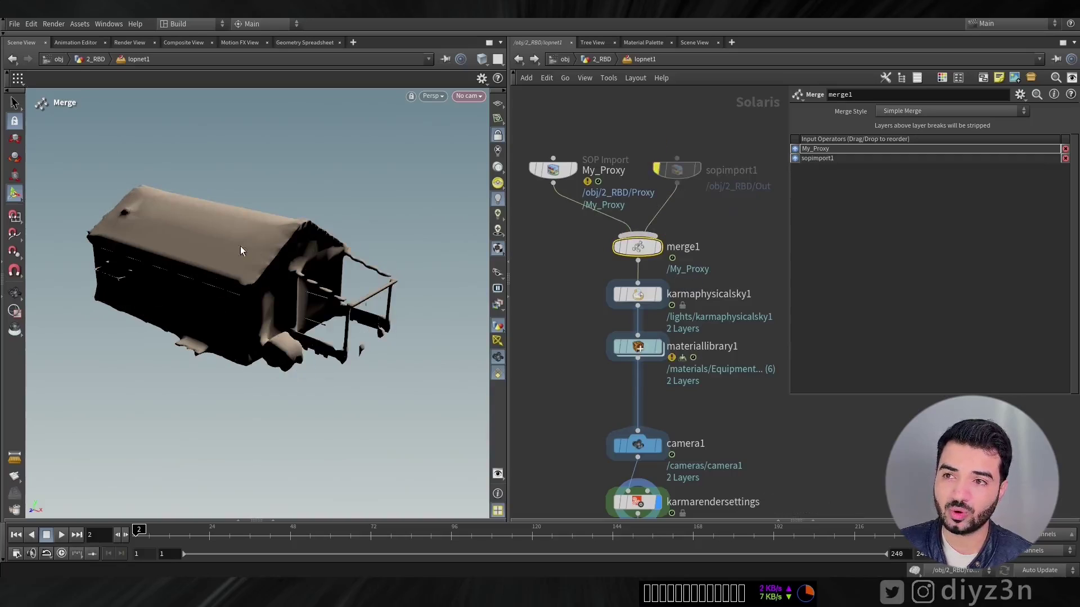
pyautogui.click(656, 168)
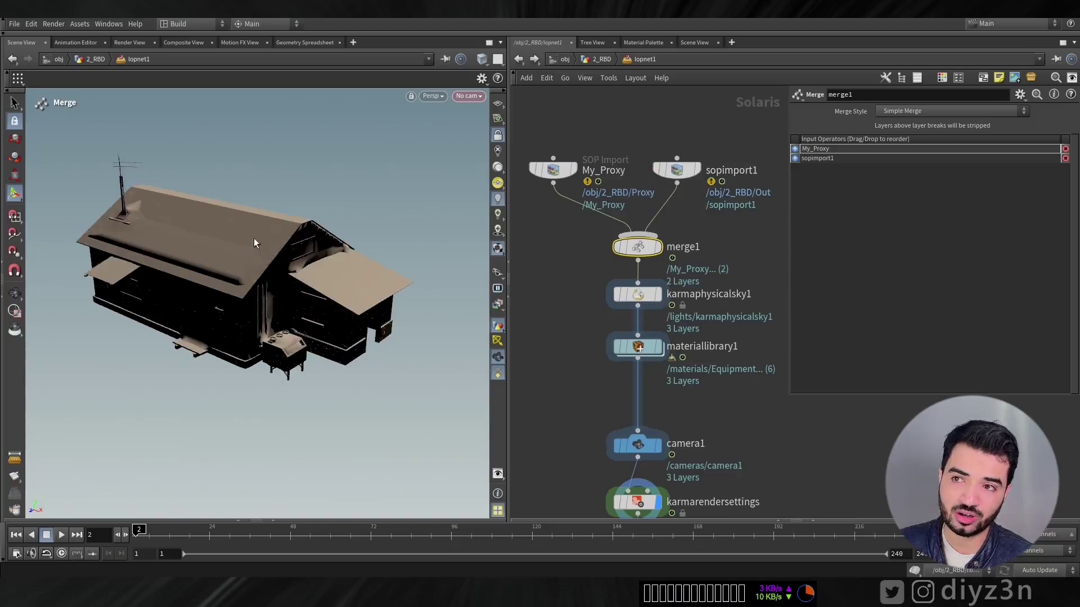
# - Insert a Configure Primitive between sopimport1 and merge1 and set its Purpose to Render
pyautogui.moveTo(567, 172); pyautogui.dragTo(565, 140)
pyautogui.moveTo(685, 172); pyautogui.dragTo(687, 140)
pyautogui.press('Tab')
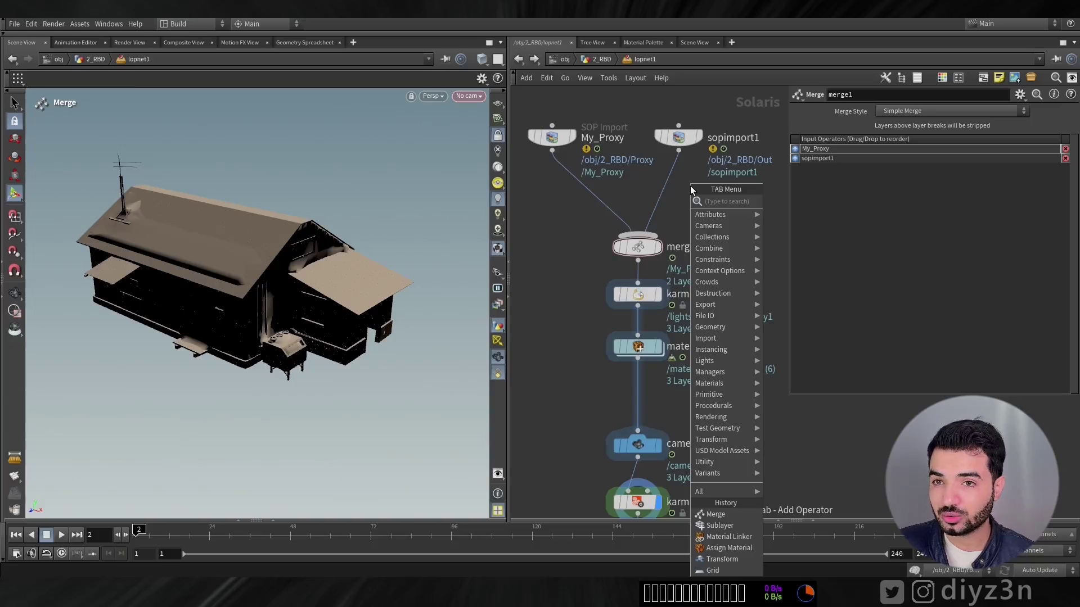
pyautogui.write('conf')
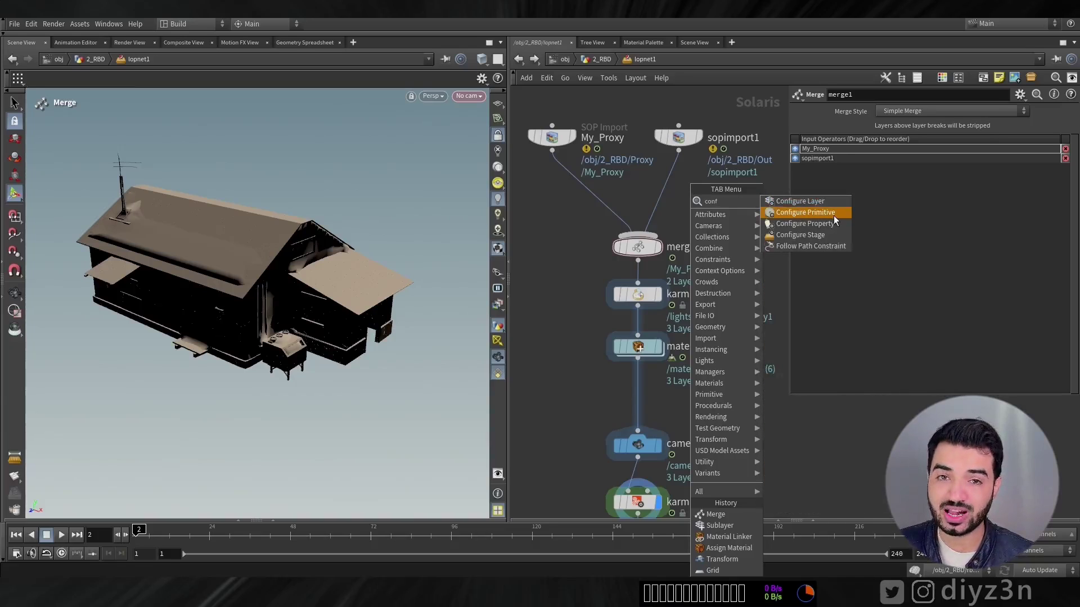
pyautogui.click(834, 213)
pyautogui.click(666, 190)
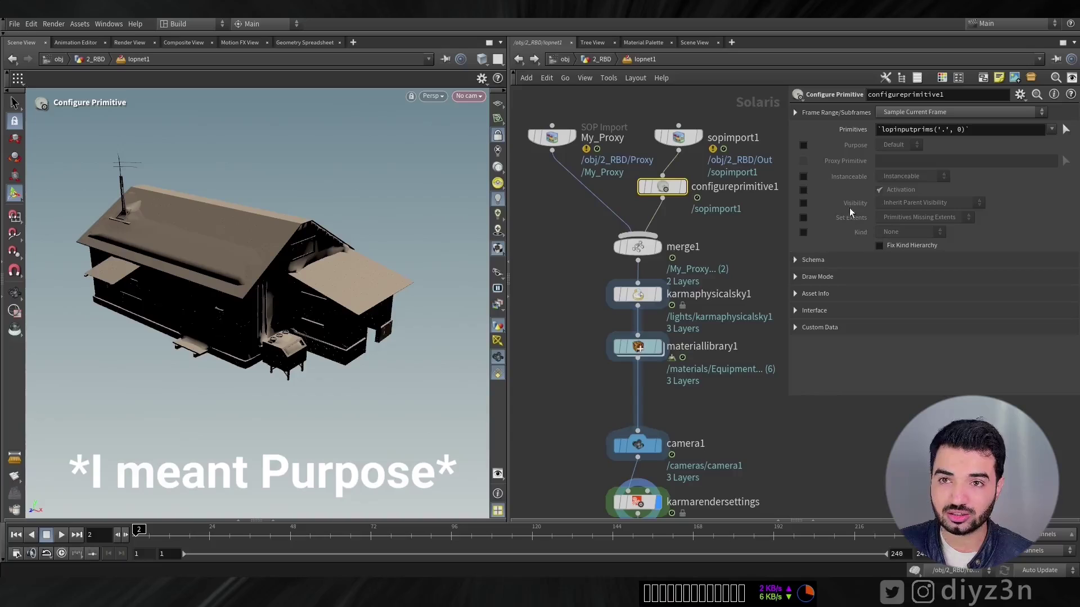
pyautogui.click(803, 145)
pyautogui.click(900, 145)
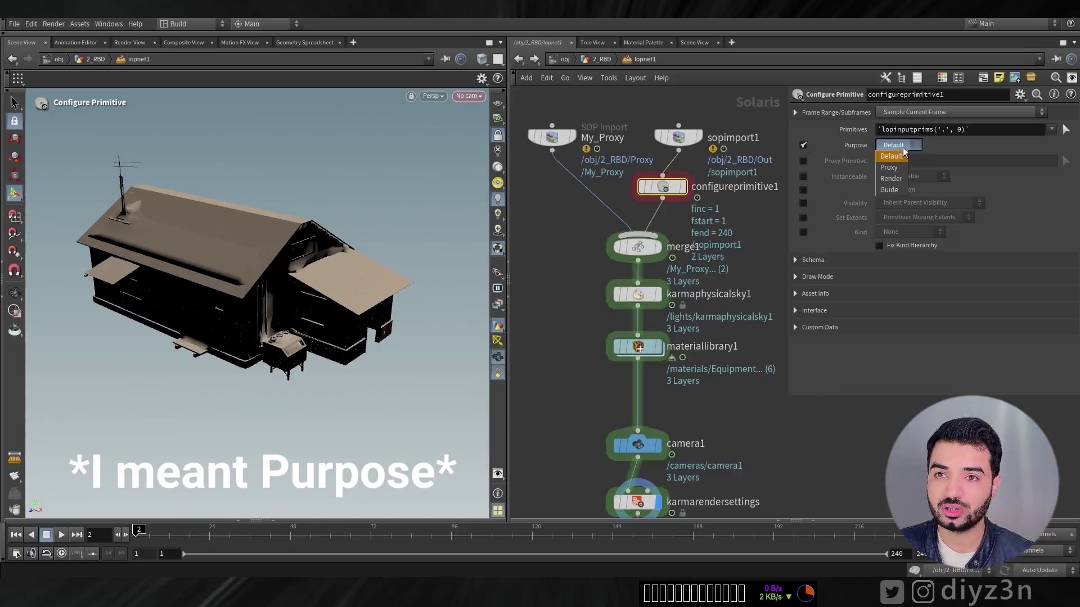
pyautogui.click(891, 179)
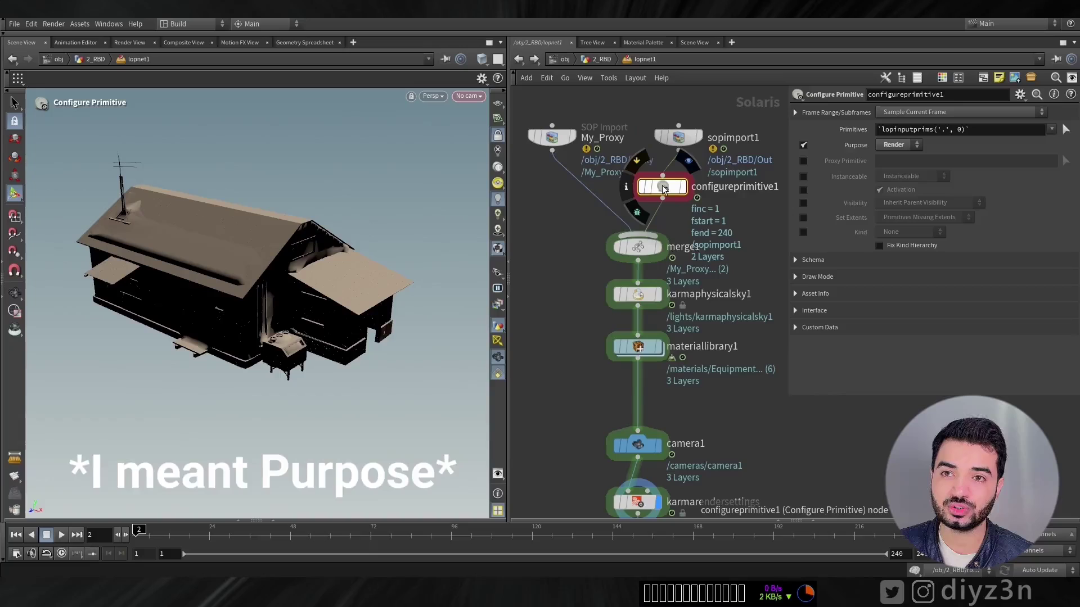
# - Duplicate configureprimitive1 between My_Proxy and merge1, and set the copy's Purpose to Proxy
pyautogui.keyDown('alt'); pyautogui.moveTo(662, 190); pyautogui.dragTo(576, 190); pyautogui.keyUp('alt')
pyautogui.click(900, 145)
pyautogui.click(889, 167)
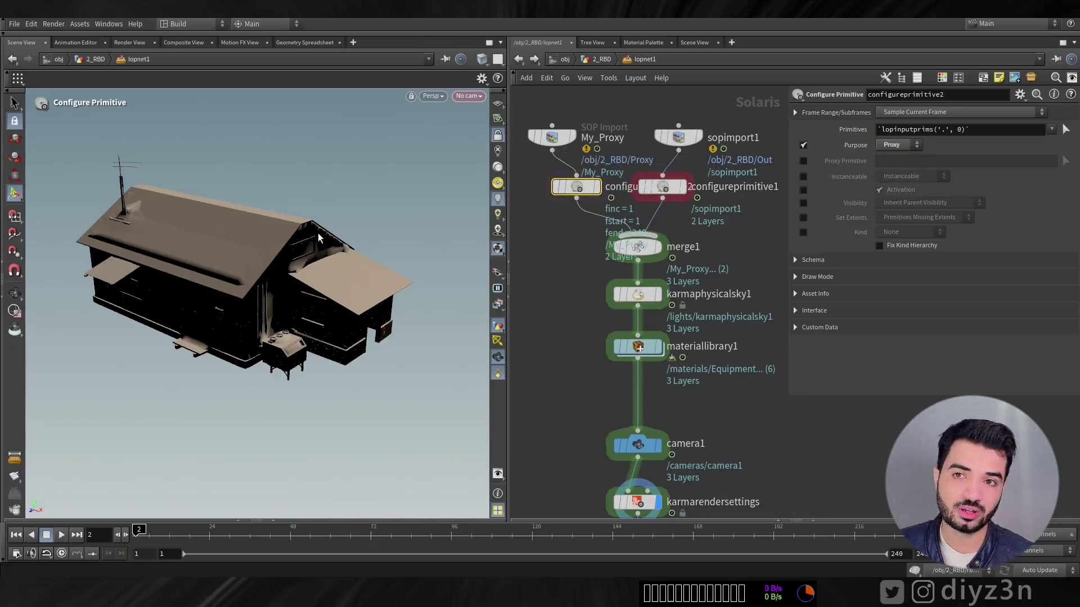
# - Display merge1 and toggle which purposes, such as Render and Proxy, the Houdini GL viewport shows
pyautogui.click(657, 246)
pyautogui.moveTo(327, 288)
pyautogui.mouseDown()
pyautogui.moveTo(345, 251)
pyautogui.moveTo(330, 298)
pyautogui.mouseUp()
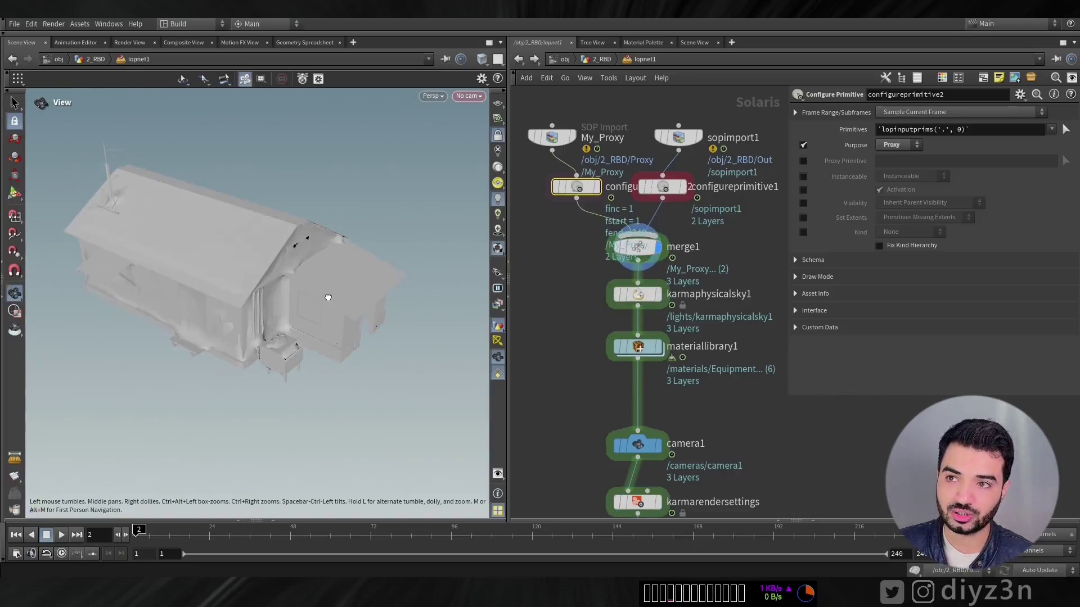
pyautogui.click(499, 273)
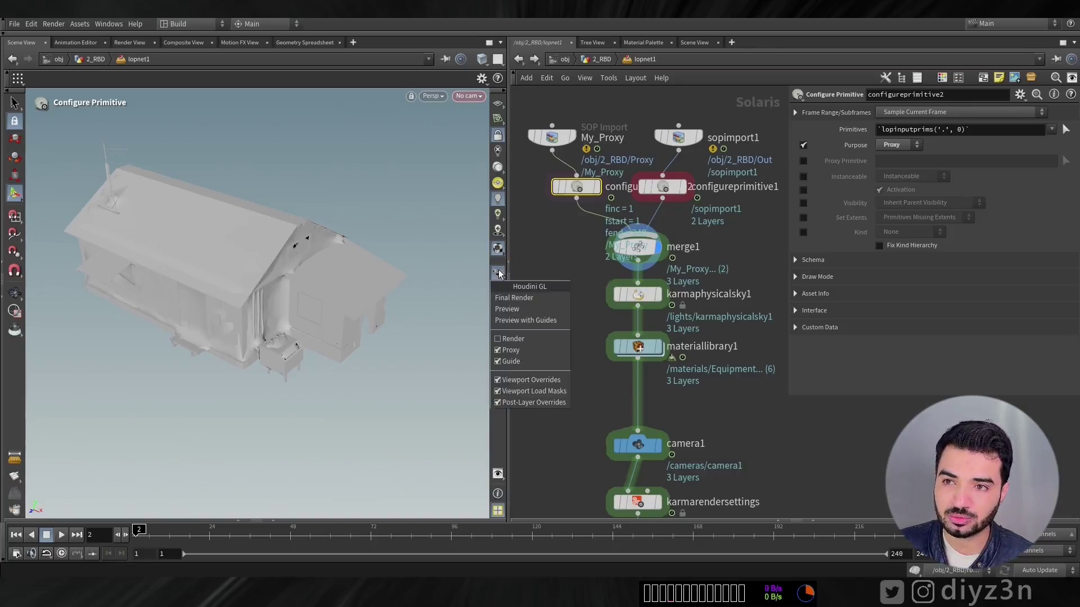
pyautogui.click(511, 338)
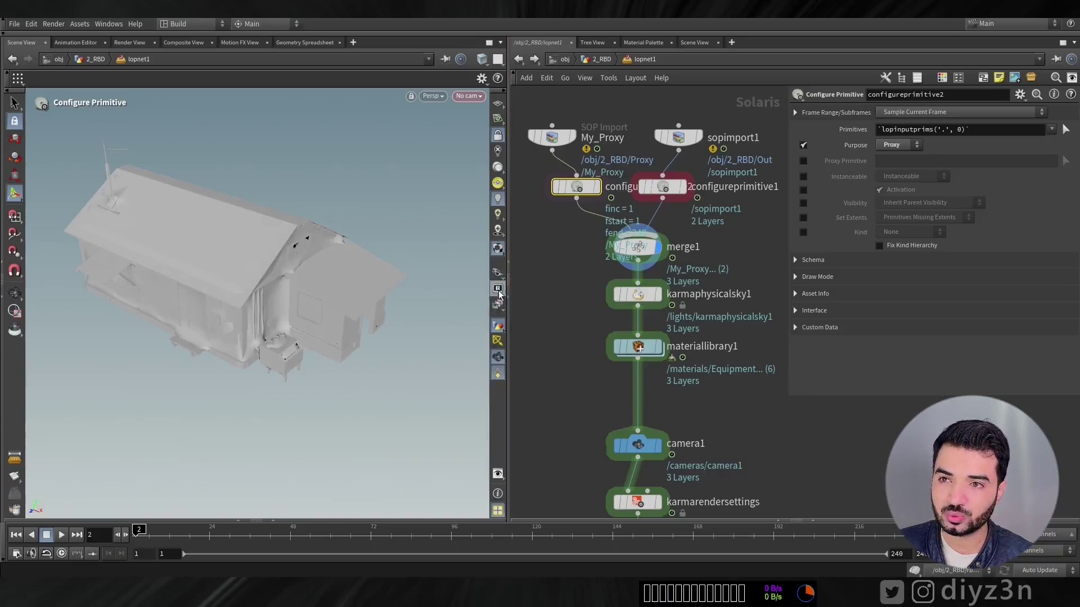
pyautogui.click(499, 350)
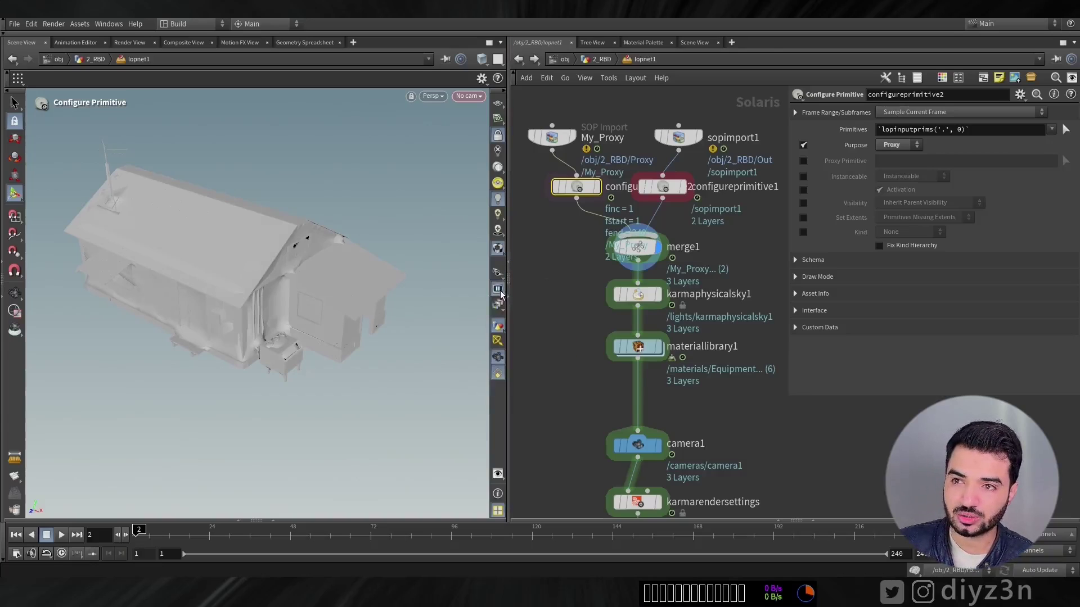
pyautogui.click(498, 274)
pyautogui.click(502, 358)
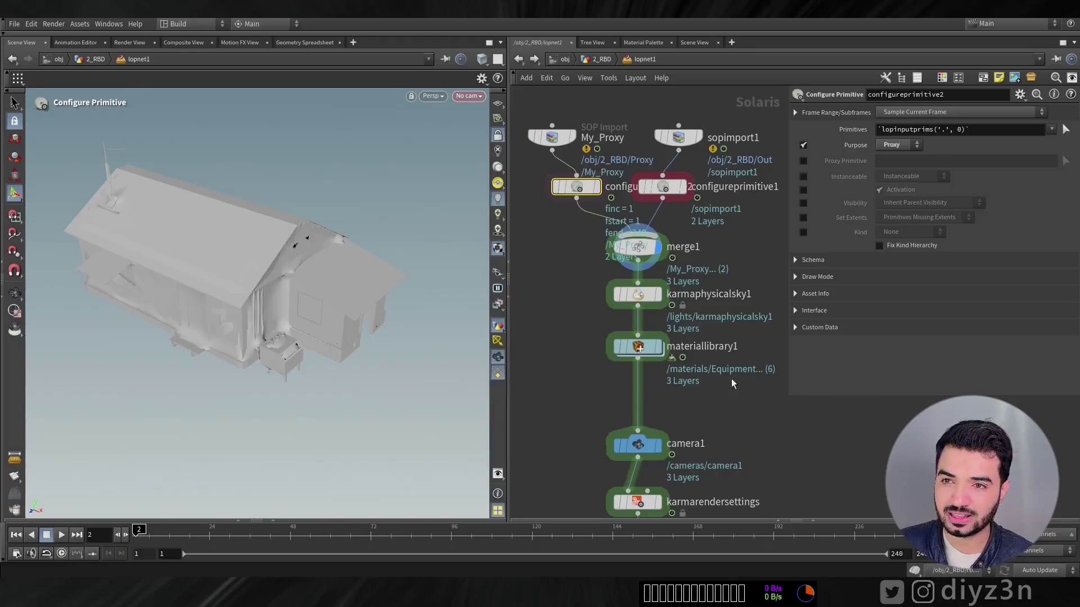
# - Display the stage at camera1 and view the house from another angle in the viewport
pyautogui.moveTo(697, 449); pyautogui.dragTo(677, 316, button='middle')
pyautogui.click(636, 311)
pyautogui.press('Escape')
pyautogui.moveTo(331, 266); pyautogui.dragTo(341, 299, button='middle')
pyautogui.moveTo(341, 299); pyautogui.dragTo(256, 275)
# - Move the My_Proxy and sopimport1 nodes further above their Configure Primitive nodes in the network
pyautogui.moveTo(711, 194); pyautogui.dragTo(731, 411, button='middle')
pyautogui.moveTo(557, 222); pyautogui.dragTo(570, 179)
pyautogui.moveTo(681, 221); pyautogui.dragTo(688, 167)
# - Set the Sublayer Style of both My_Proxy and sopimport1 to Merge SOP Layer Into Existing Active Layer
pyautogui.click(688, 168)
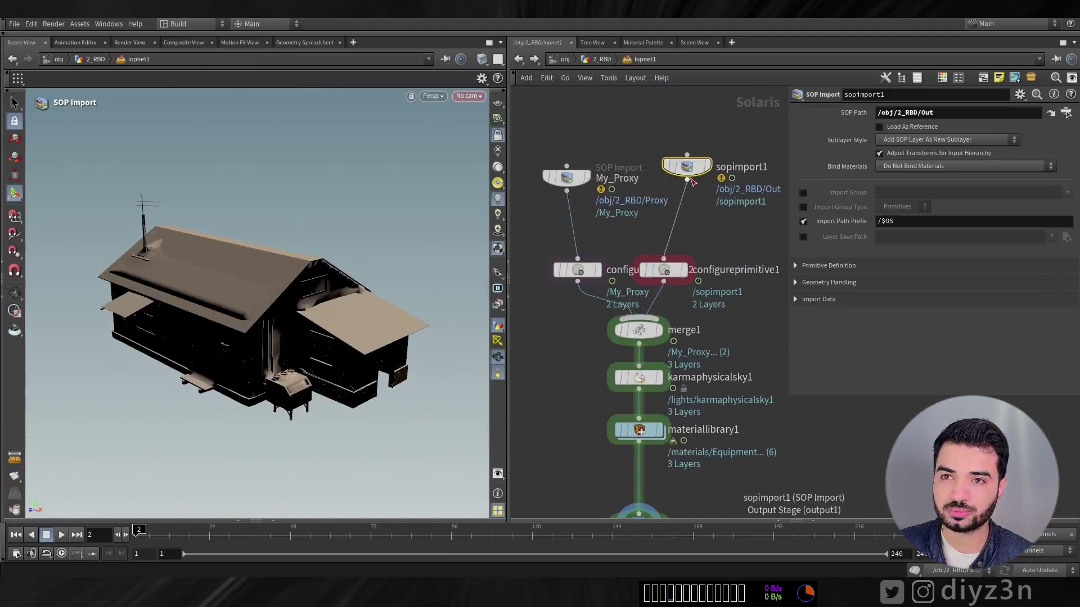
pyautogui.click(566, 177)
pyautogui.click(948, 140)
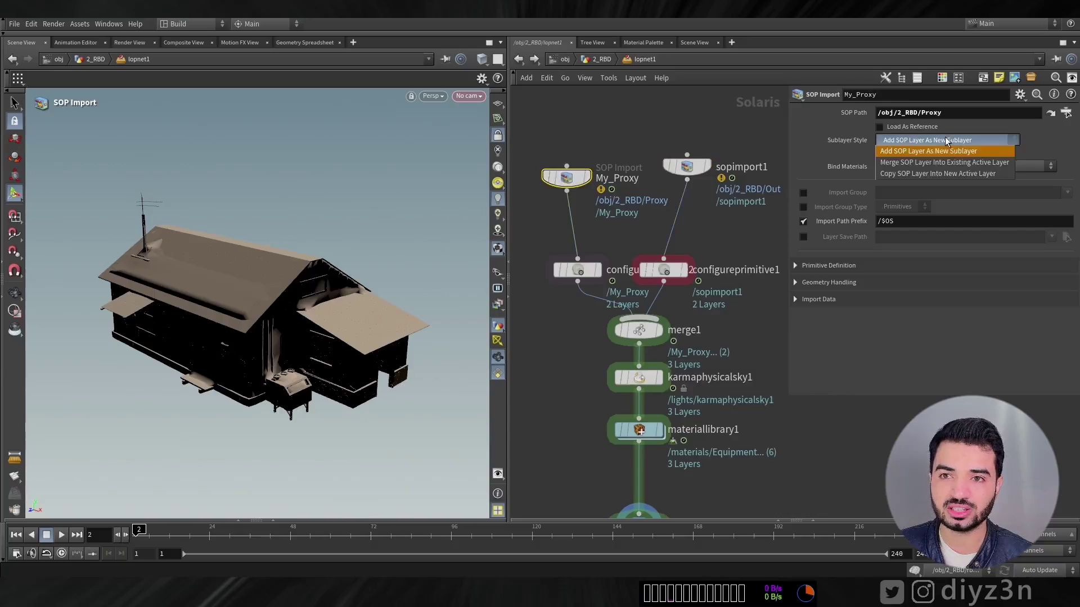
pyautogui.click(923, 163)
pyautogui.click(698, 169)
pyautogui.click(899, 140)
pyautogui.click(923, 162)
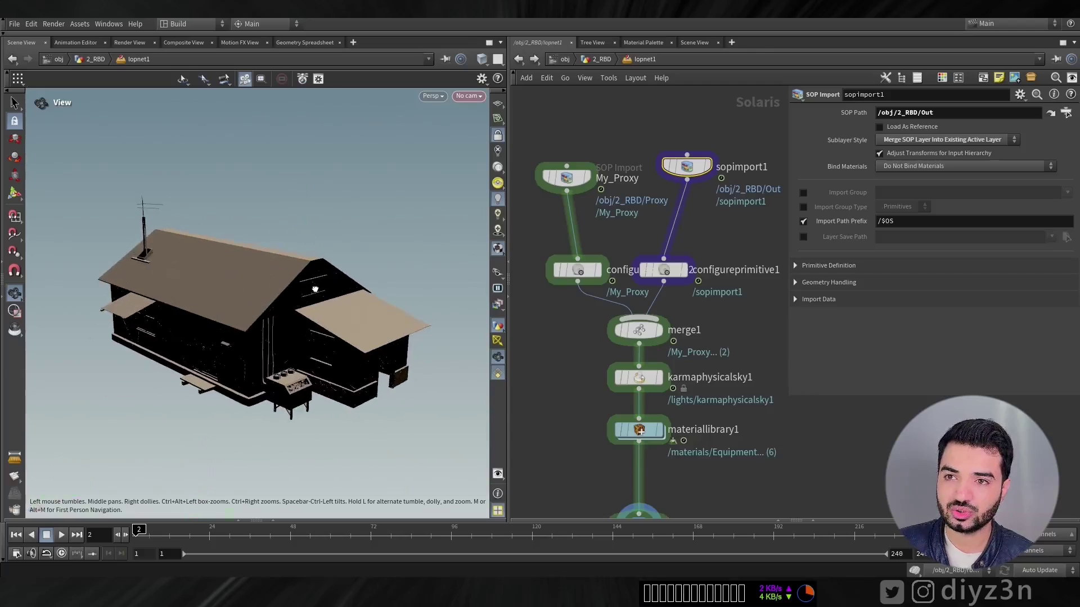
# - Hide Render-purpose geometry and show Proxy-purpose geometry in the Houdini GL viewport
pyautogui.click(498, 276)
pyautogui.click(513, 340)
pyautogui.click(498, 275)
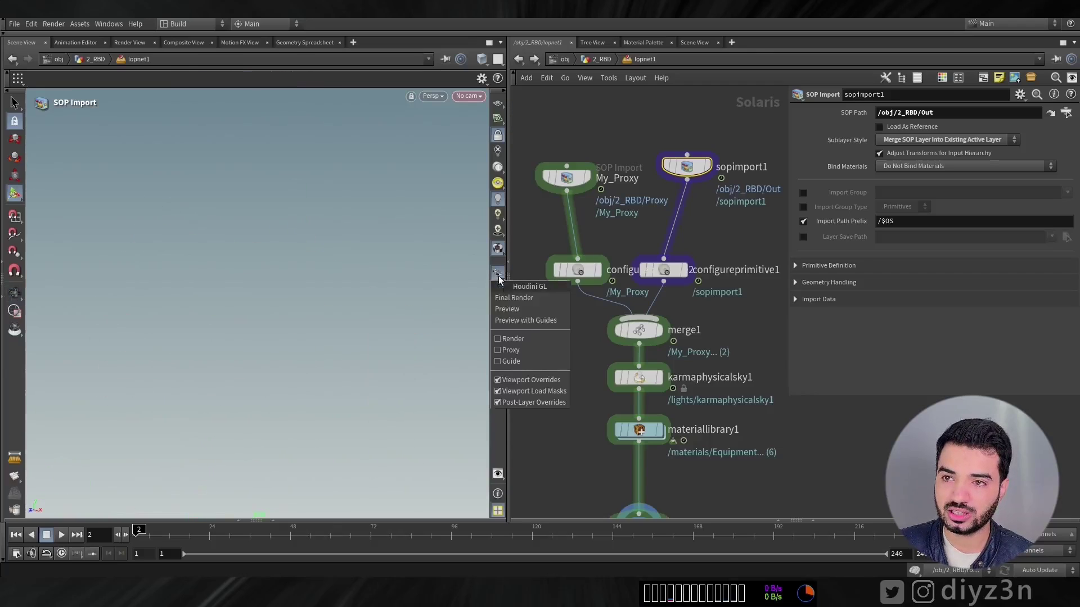
pyautogui.click(512, 350)
pyautogui.click(498, 276)
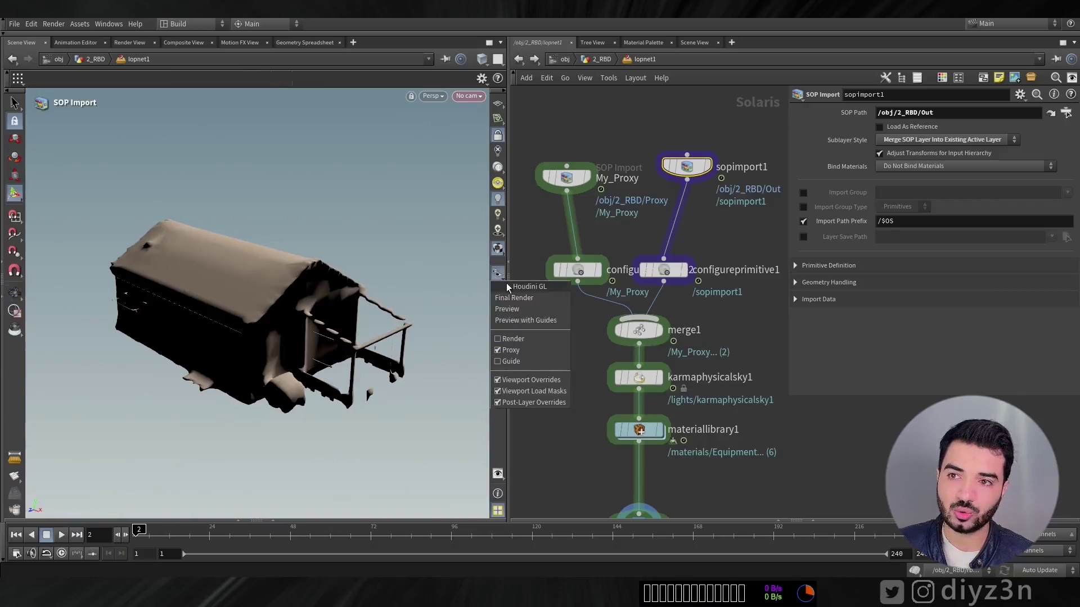
pyautogui.click(512, 361)
# - Preview the full-detail house in Karma XPU and return the viewport to Houdini GL
pyautogui.click(433, 96)
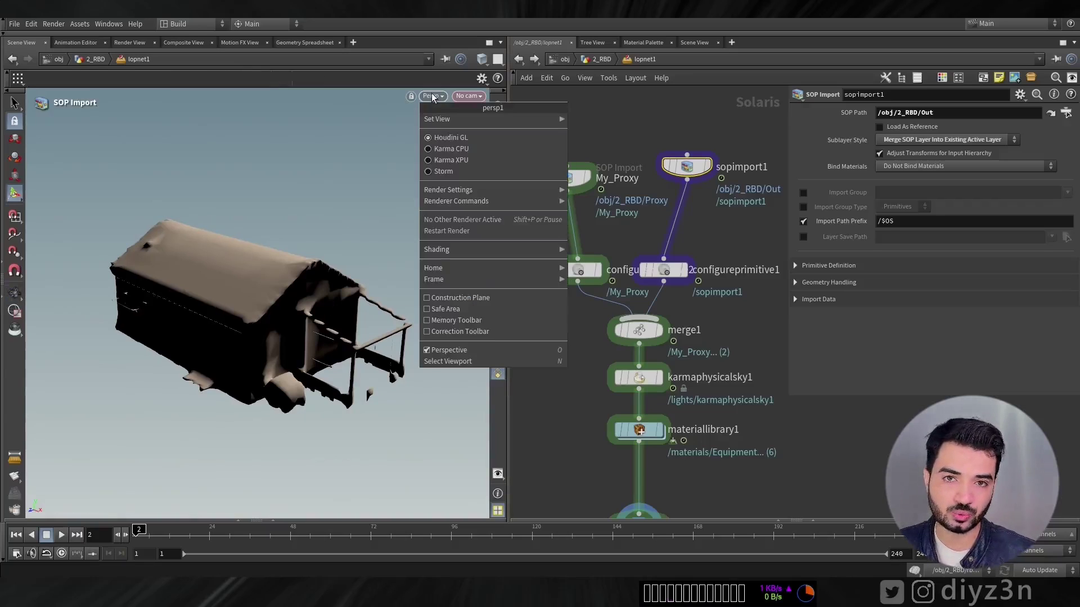
pyautogui.click(443, 161)
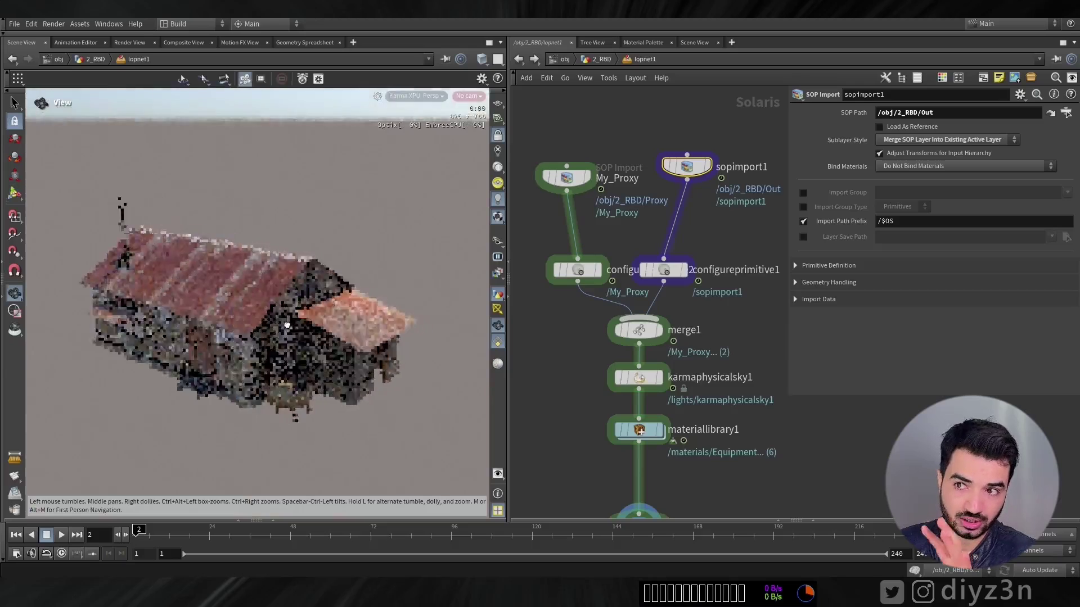
pyautogui.click(426, 96)
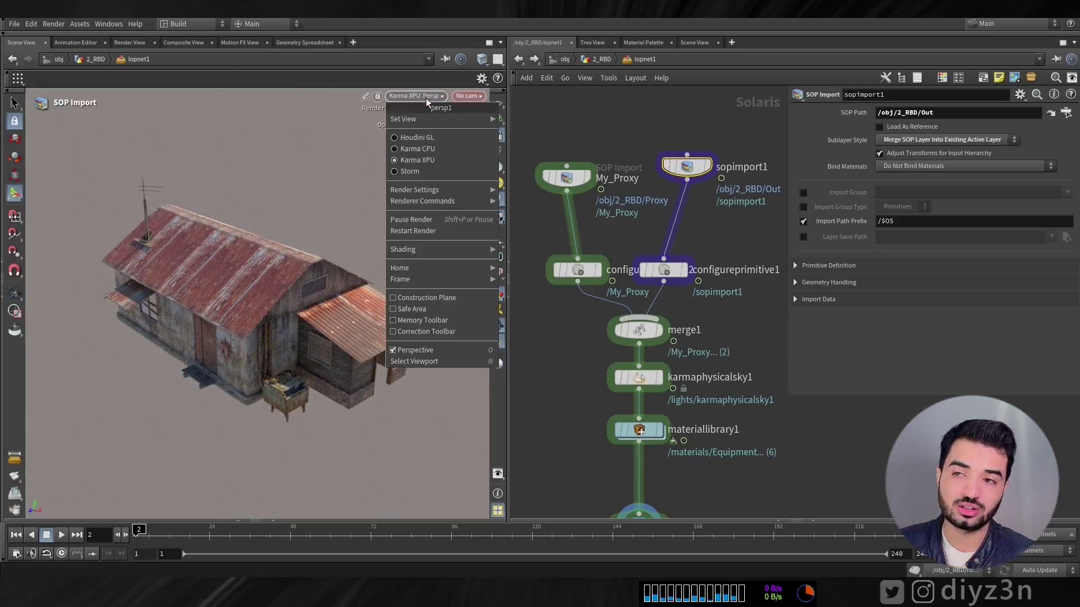
pyautogui.click(419, 138)
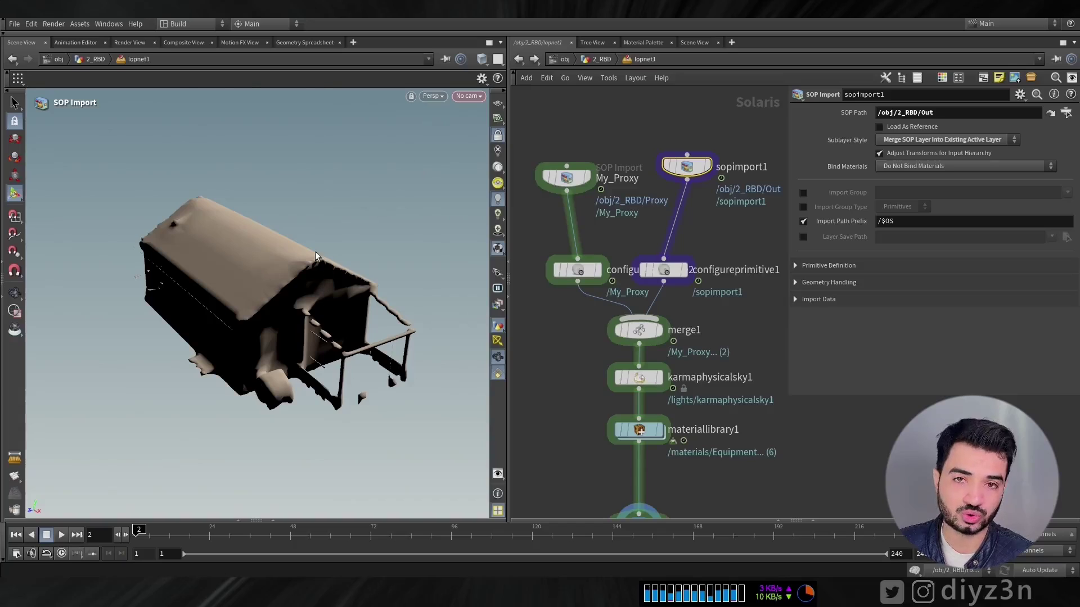
# - Compare the proxy house from a new angle with Karma XPU and Karma CPU renders, and return to Houdini GL
pyautogui.moveTo(315, 251); pyautogui.dragTo(385, 263)
pyautogui.click(433, 96)
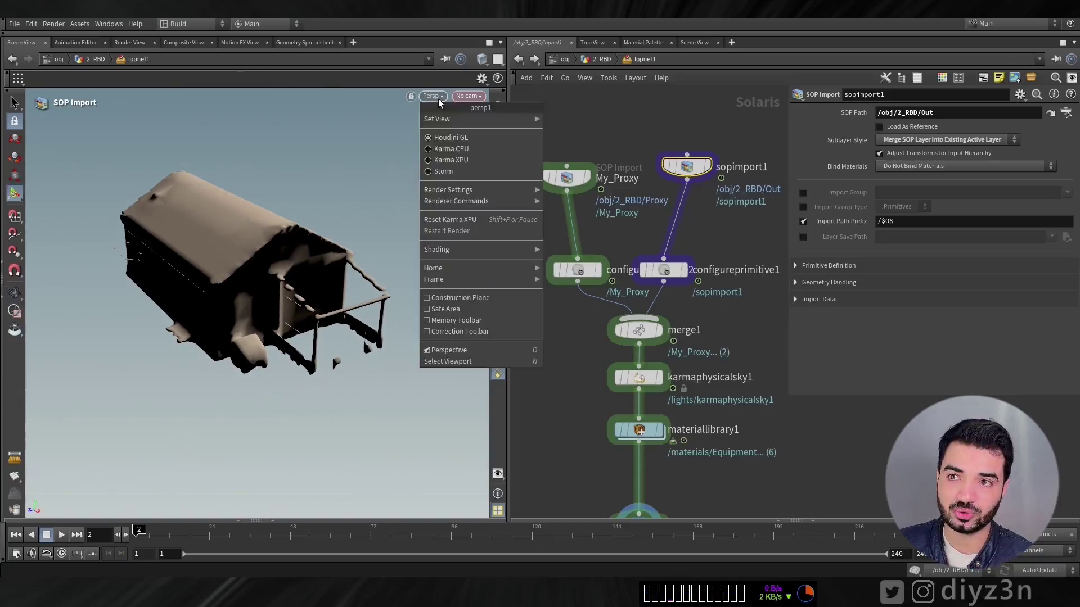
pyautogui.click(444, 162)
pyautogui.click(419, 95)
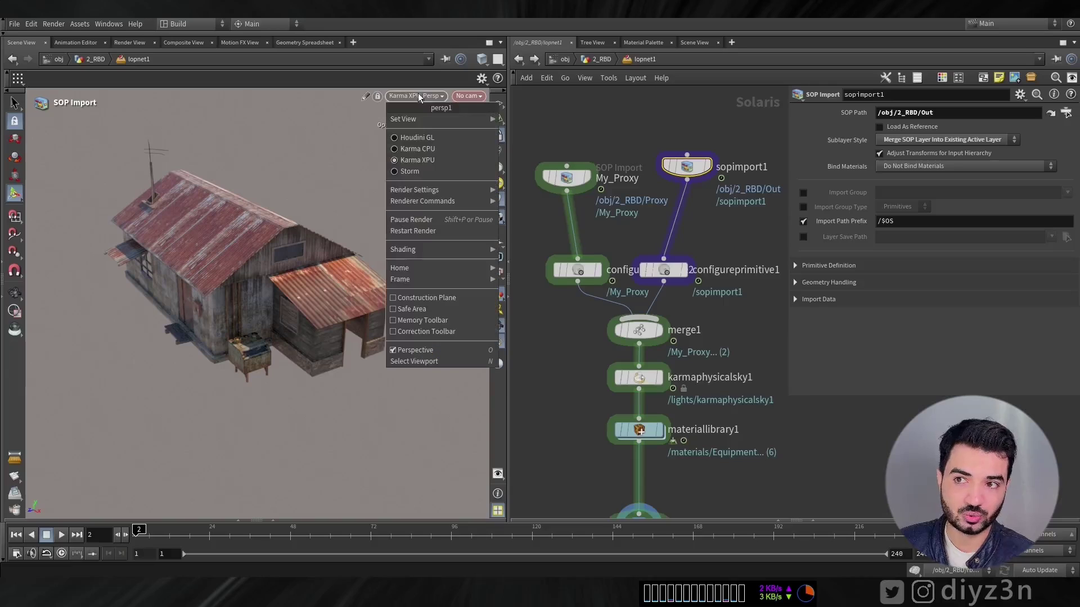
pyautogui.click(414, 149)
pyautogui.click(422, 96)
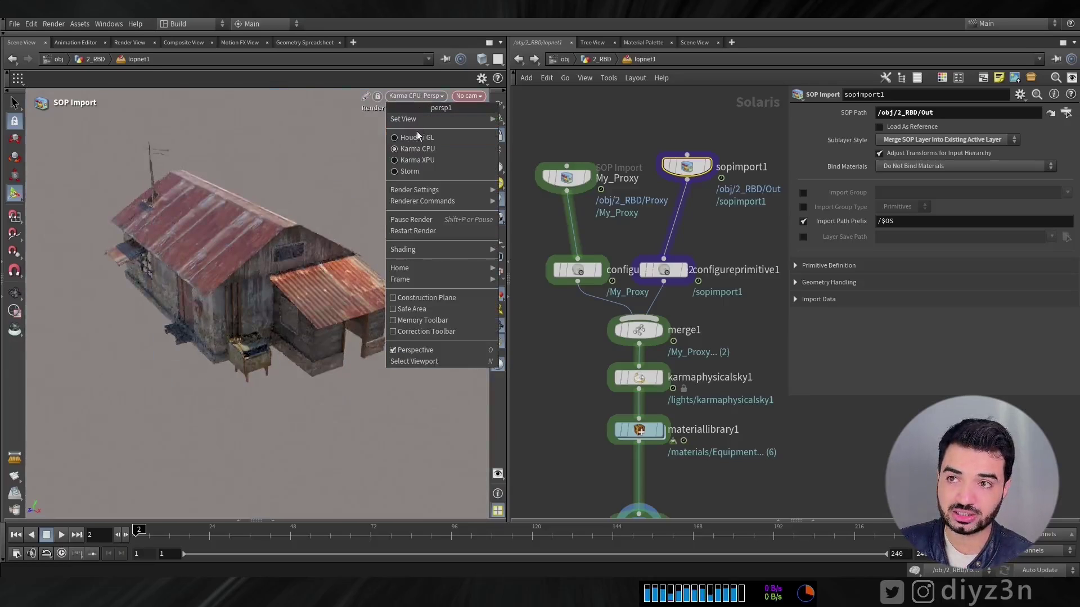
pyautogui.click(417, 137)
# - Scrub the collapse simulation to frame 24 and view the proxy geometry
pyautogui.click(306, 532)
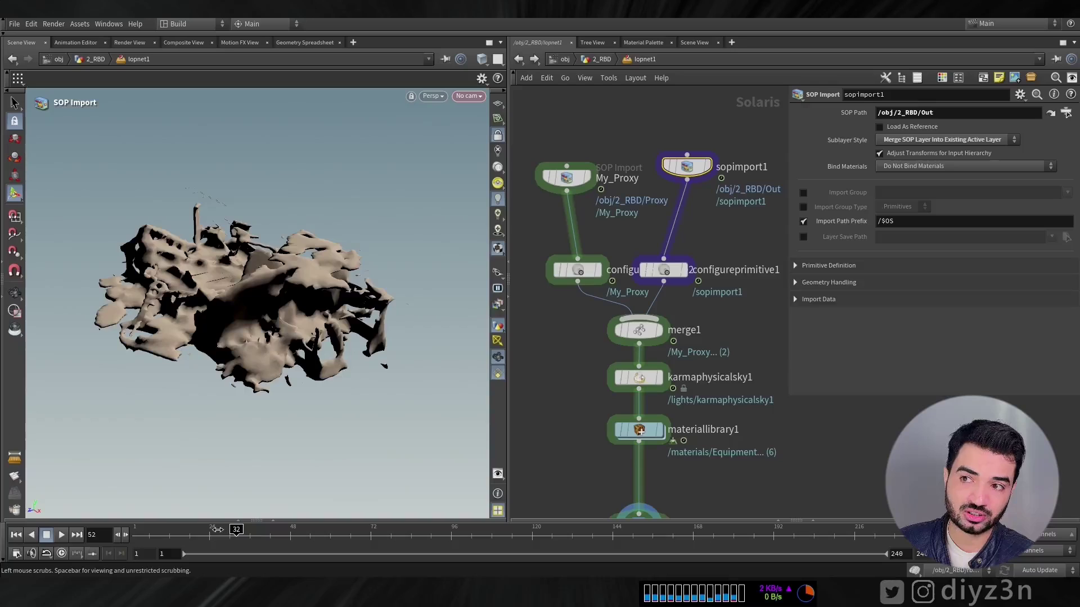
pyautogui.moveTo(217, 529); pyautogui.dragTo(209, 529)
pyautogui.press('Escape')
pyautogui.moveTo(218, 322); pyautogui.dragTo(265, 318)
pyautogui.press('Return')
# - Render the collapsed house at frame 24 in Karma XPU and inspect the debris up close
pyautogui.click(434, 96)
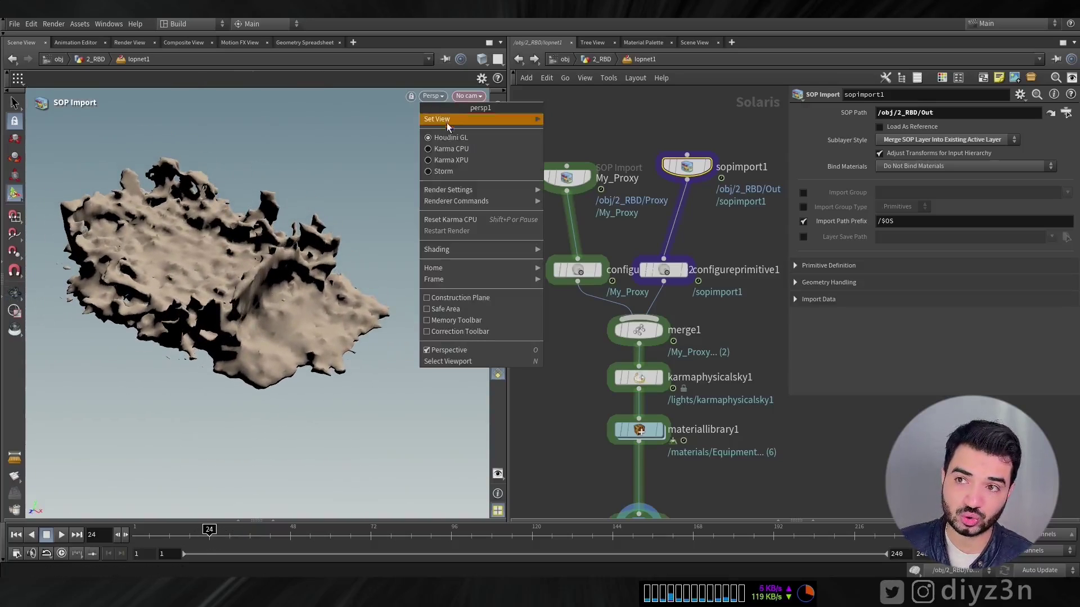
pyautogui.click(451, 160)
pyautogui.press('Escape')
pyautogui.moveTo(261, 311); pyautogui.dragTo(244, 283)
pyautogui.moveTo(244, 283); pyautogui.dragTo(328, 272, button='right')
pyautogui.press('space')
pyautogui.moveTo(302, 287); pyautogui.dragTo(301, 208)
# - Go to frame 17, inspect its Karma XPU render, and switch back to Houdini GL to view the proxy
pyautogui.click(403, 97)
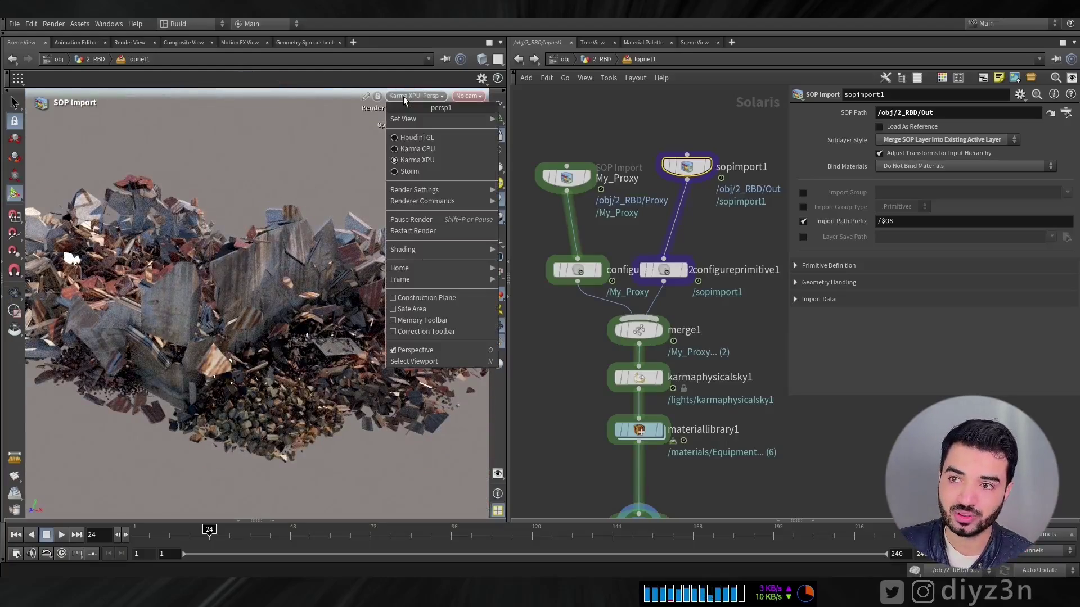
pyautogui.moveTo(196, 528); pyautogui.dragTo(186, 531)
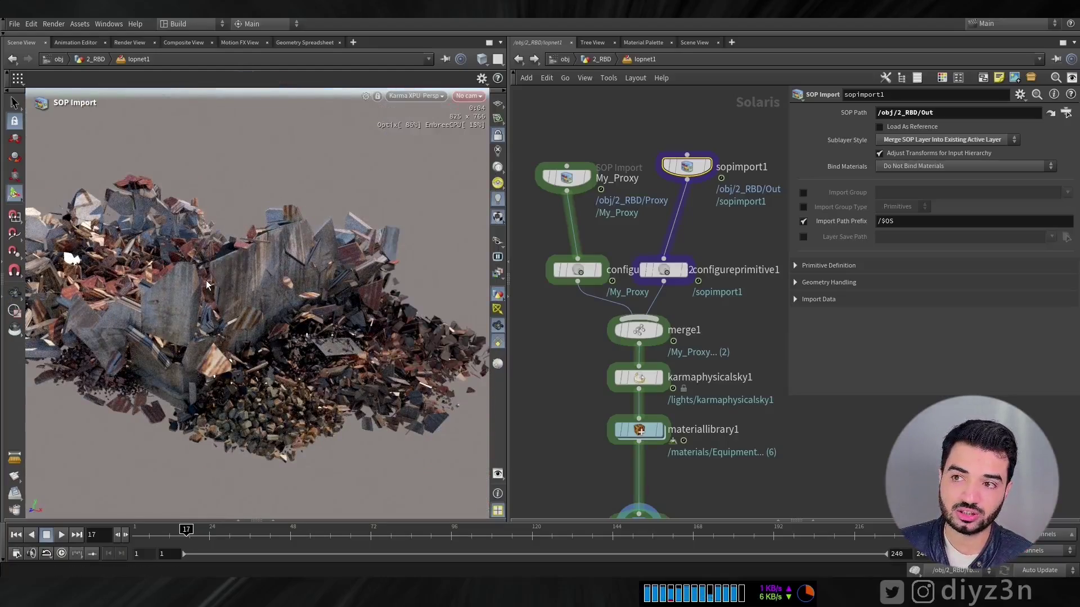
pyautogui.keyDown('alt'); pyautogui.moveTo(205, 282); pyautogui.dragTo(264, 264); pyautogui.keyUp('alt')
pyautogui.click(417, 96)
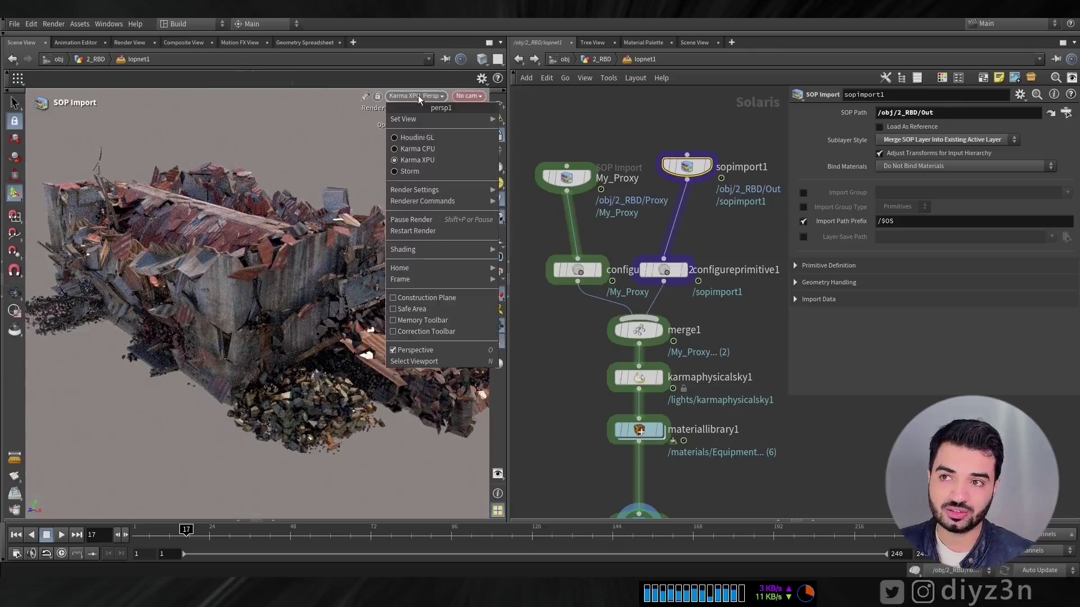
pyautogui.click(419, 134)
pyautogui.keyDown('alt'); pyautogui.moveTo(314, 234); pyautogui.dragTo(350, 240); pyautogui.keyUp('alt')
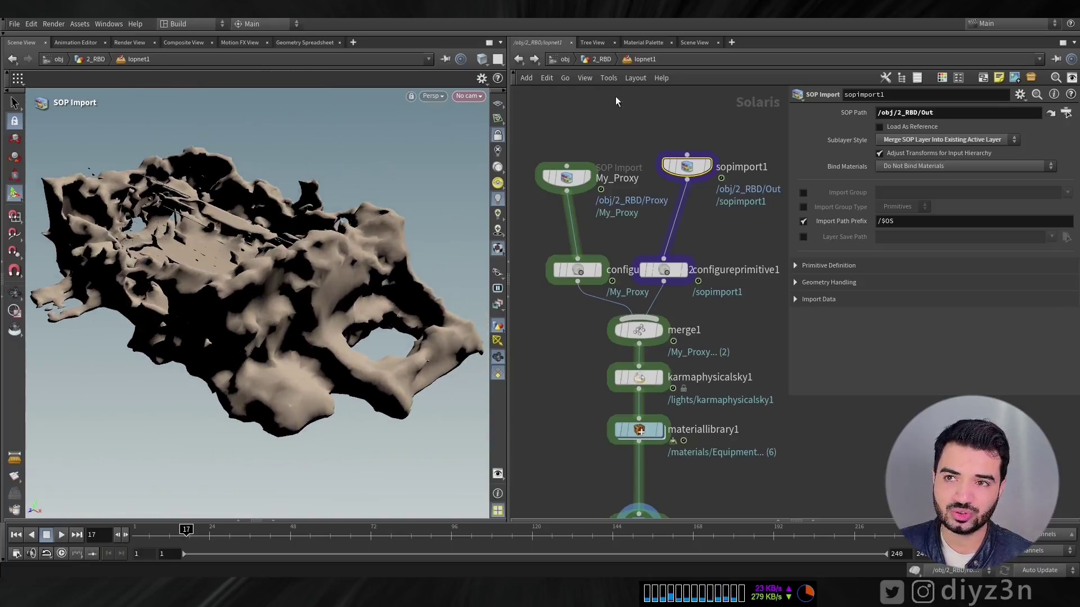
# - Go up to the 2_RBD geometry network and display attribcopy1
pyautogui.click(592, 59)
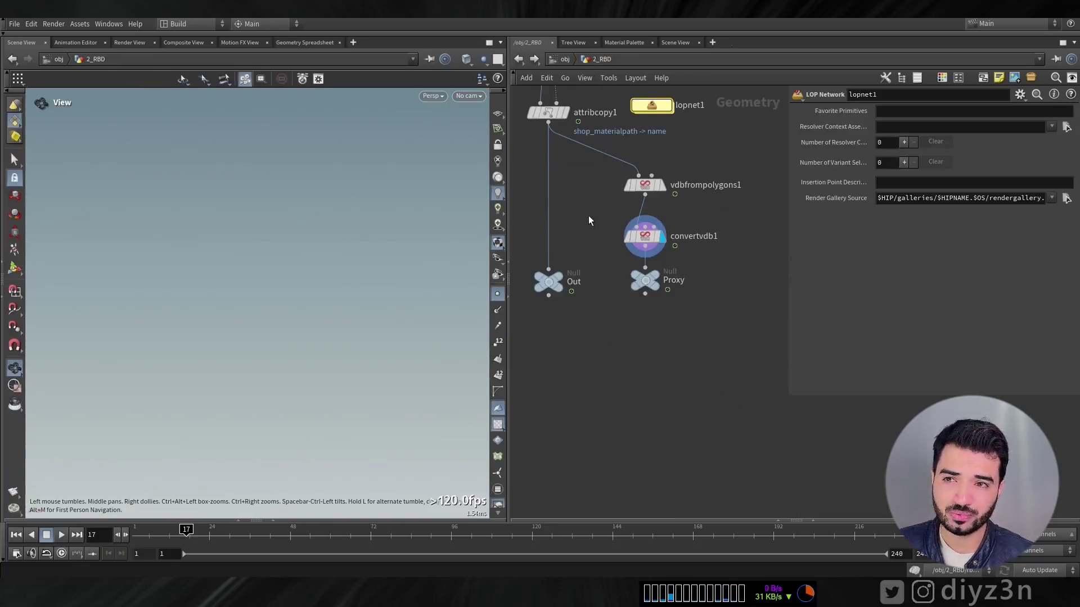
pyautogui.moveTo(589, 220); pyautogui.dragTo(587, 344, button='middle')
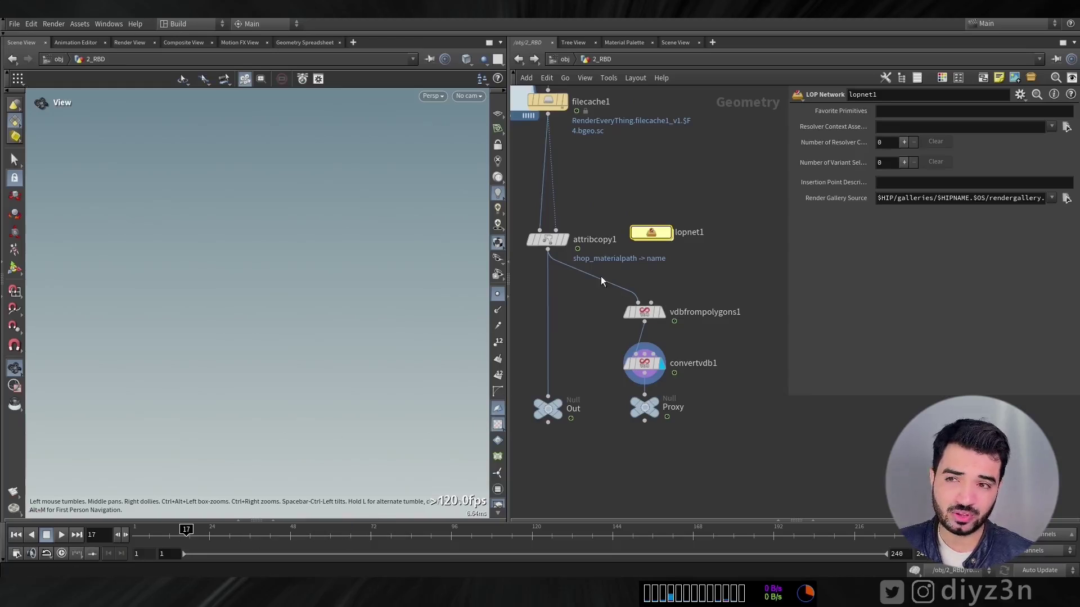
pyautogui.click(564, 240)
# - Move the VDB nodes and the Proxy null down, and add a For-Each Named Primitive loop above them
pyautogui.moveTo(749, 339); pyautogui.dragTo(746, 356, button='middle')
pyautogui.moveTo(693, 461); pyautogui.dragTo(630, 318)
pyautogui.moveTo(641, 329); pyautogui.dragTo(637, 406)
pyautogui.click(675, 325)
pyautogui.press('Tab')
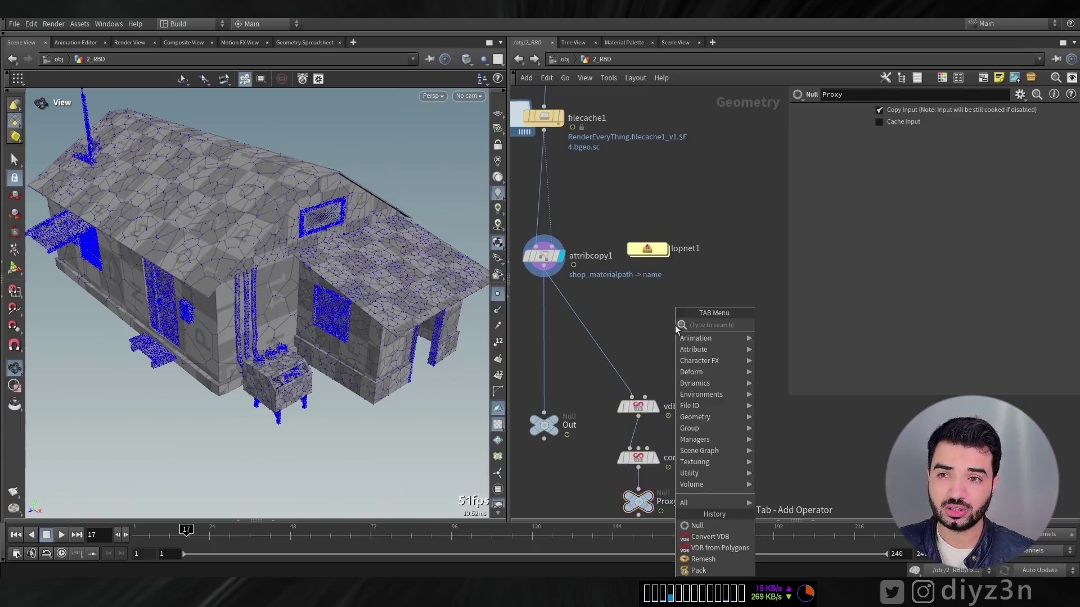
pyautogui.write('fo')
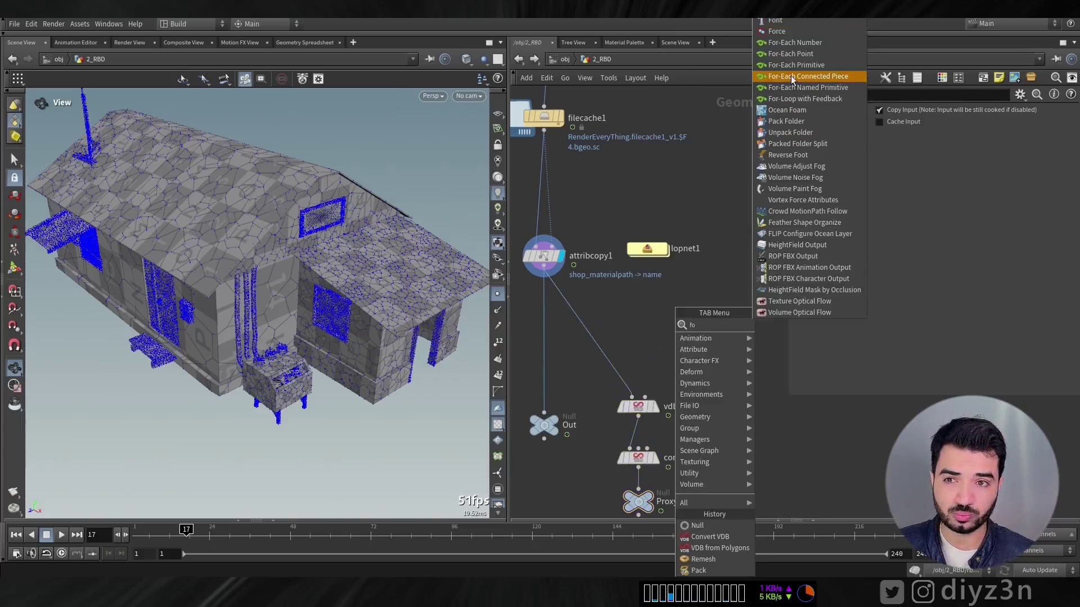
pyautogui.click(811, 91)
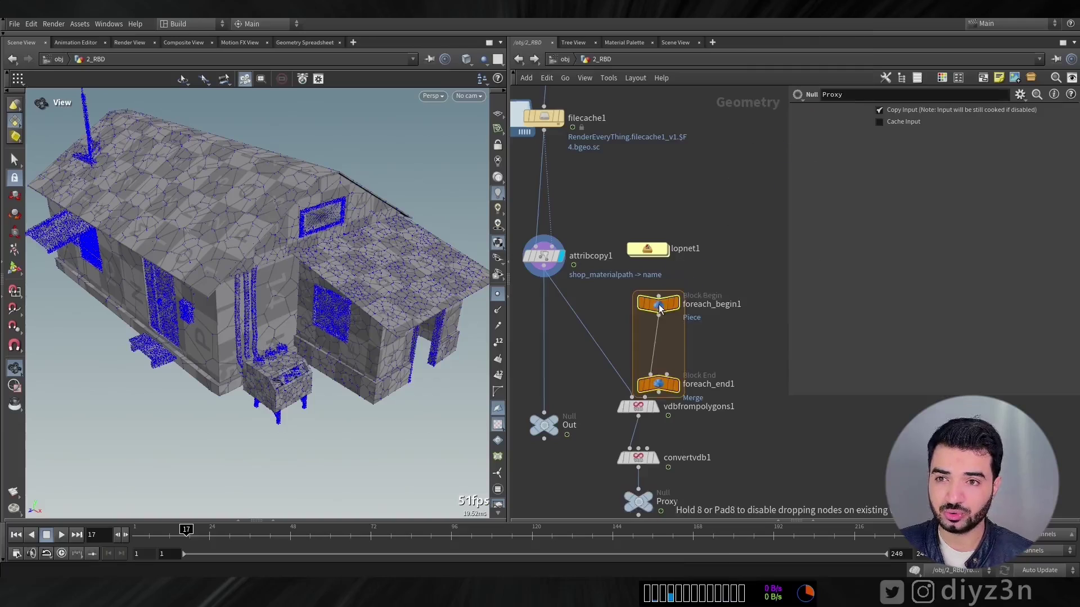
pyautogui.click(658, 308)
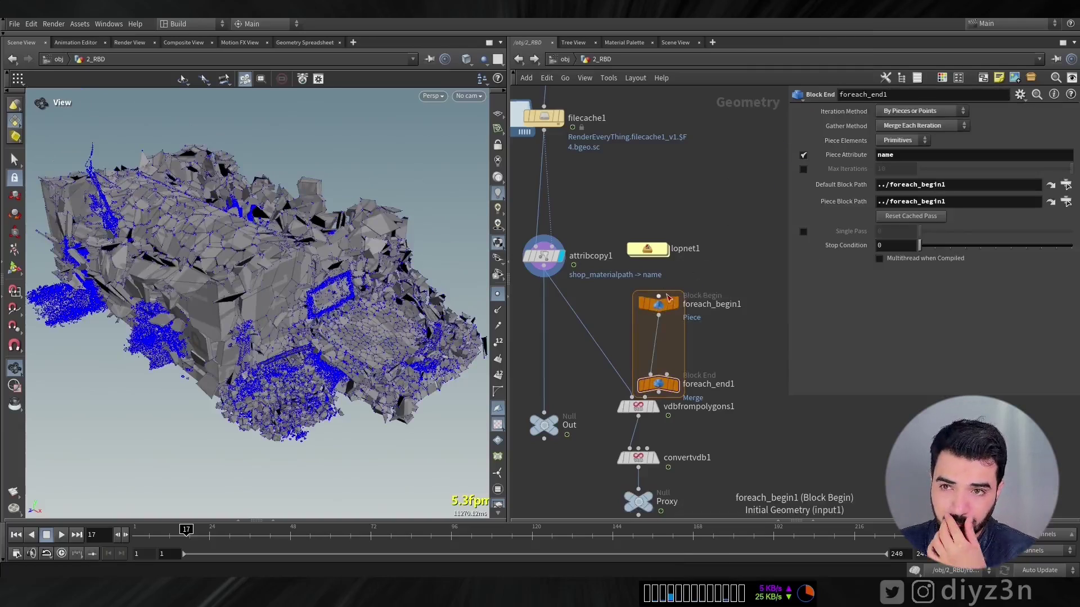
# - Connect filecache1 to foreach_begin1 and move the VDB nodes and Proxy null clear of the loop
pyautogui.click(658, 296)
pyautogui.moveTo(717, 364); pyautogui.dragTo(706, 249, button='middle')
pyautogui.moveTo(677, 456); pyautogui.dragTo(593, 375)
pyautogui.click(671, 345)
# - Display foreach_end1 and enable its Single Pass with the value 4 to isolate one piece
pyautogui.moveTo(652, 274)
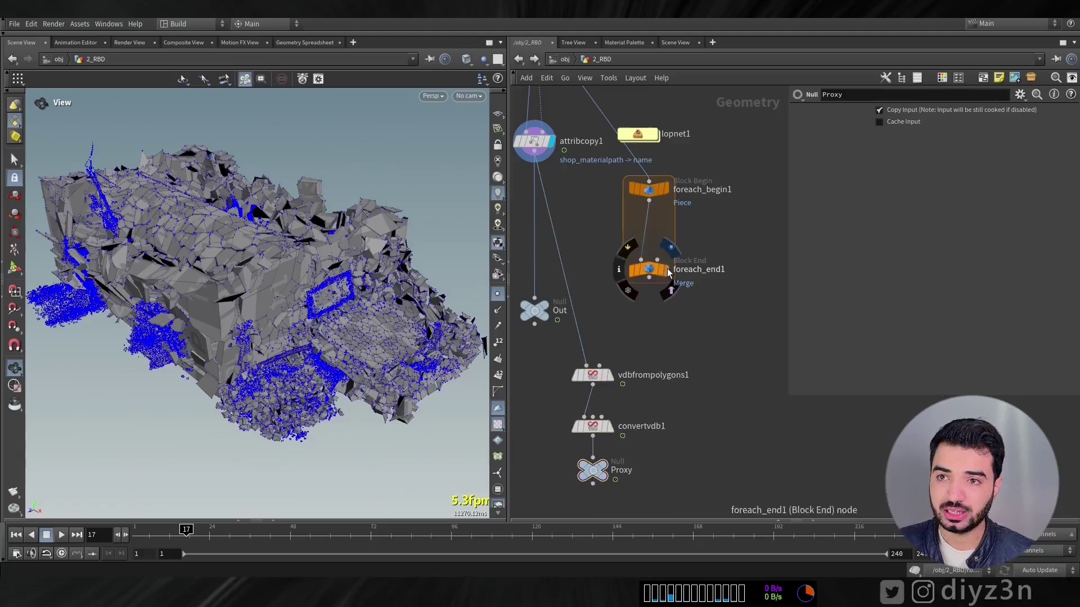
pyautogui.click(650, 271)
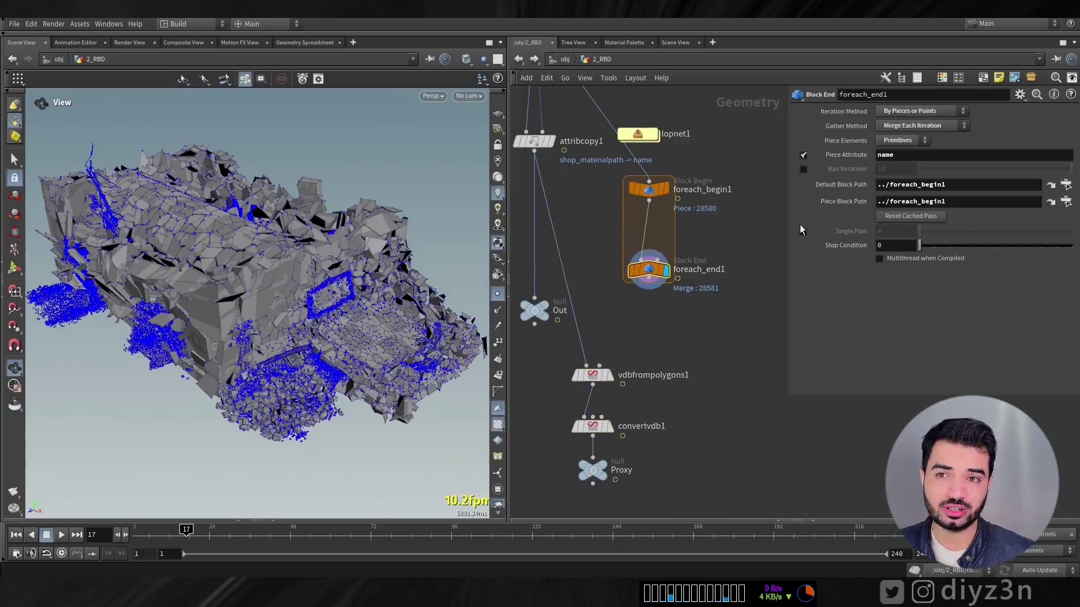
pyautogui.click(805, 233)
pyautogui.moveTo(926, 230); pyautogui.dragTo(976, 253)
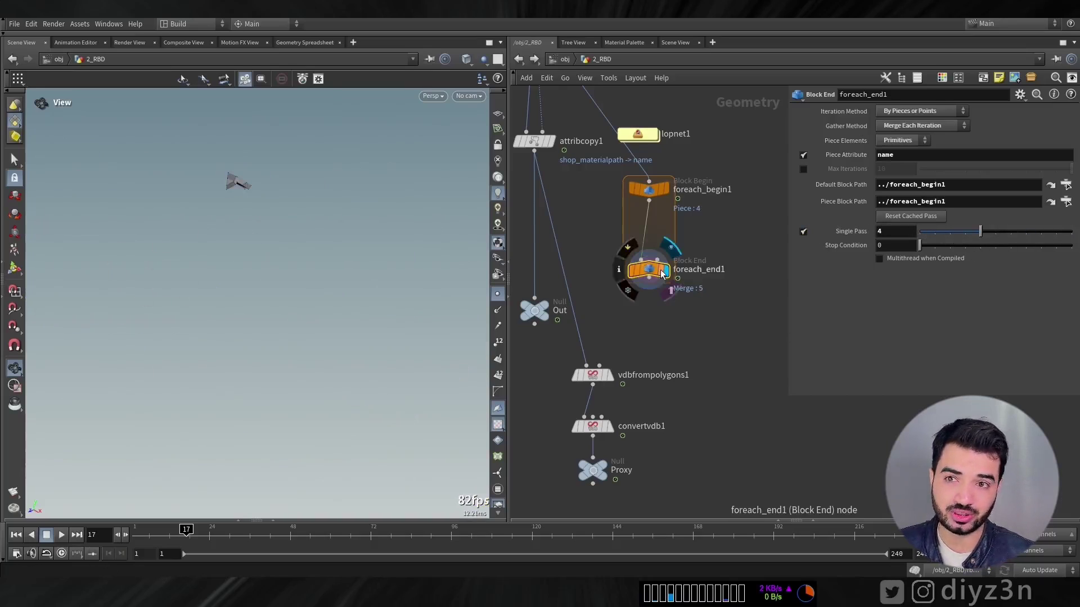
# - Wire vdbfrompolygons1 and convertvdb1 between foreach_begin1 and foreach_end1, and feed the loop's output into the Proxy null
pyautogui.moveTo(649, 270); pyautogui.dragTo(655, 376)
pyautogui.moveTo(587, 364); pyautogui.dragTo(649, 200)
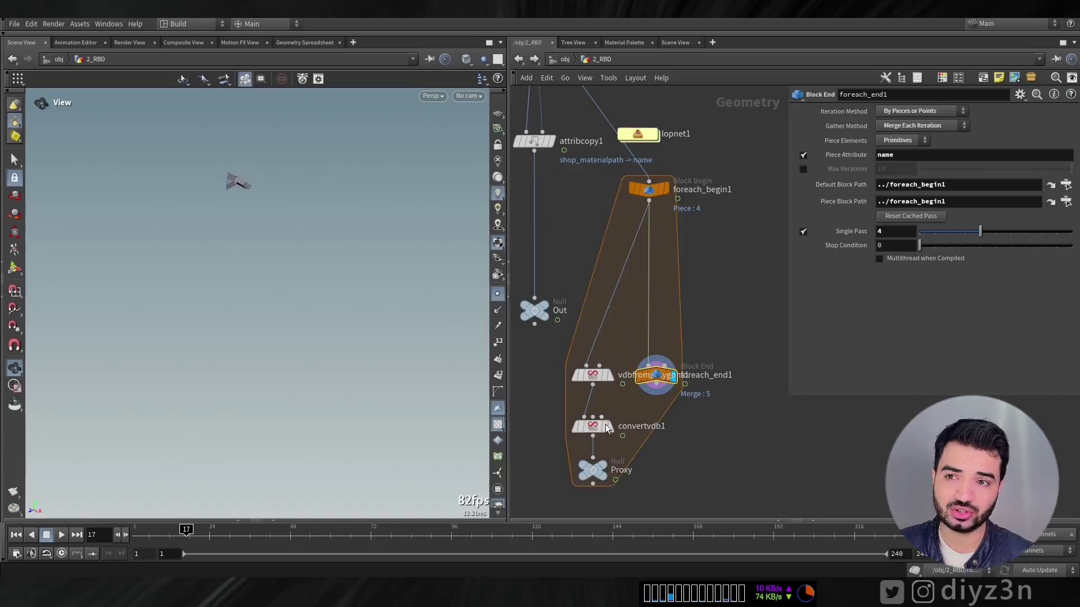
pyautogui.moveTo(594, 459); pyautogui.dragTo(656, 385)
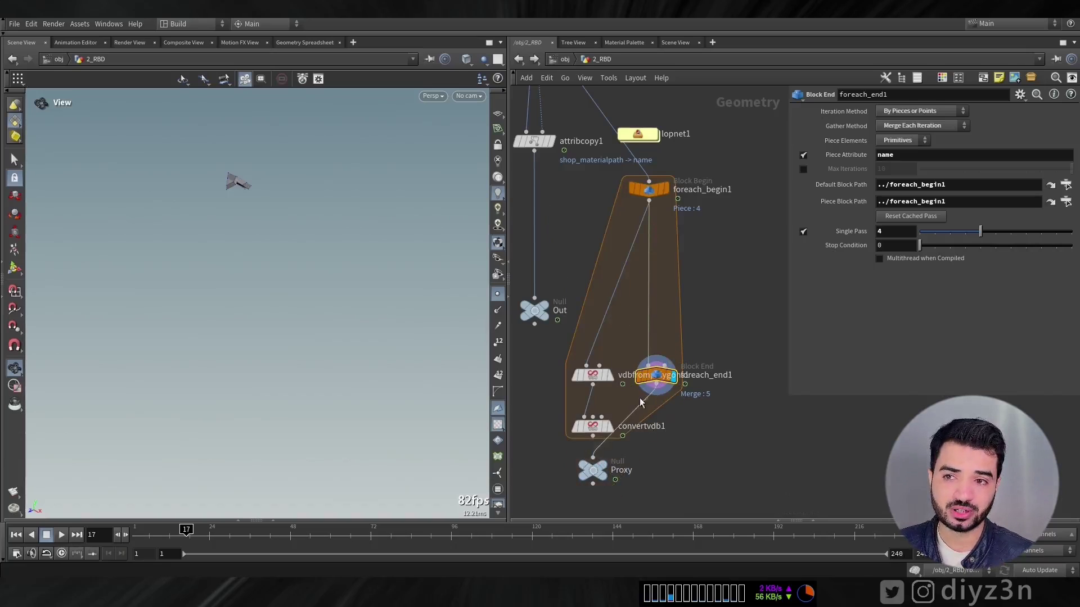
pyautogui.moveTo(565, 349); pyautogui.dragTo(654, 366)
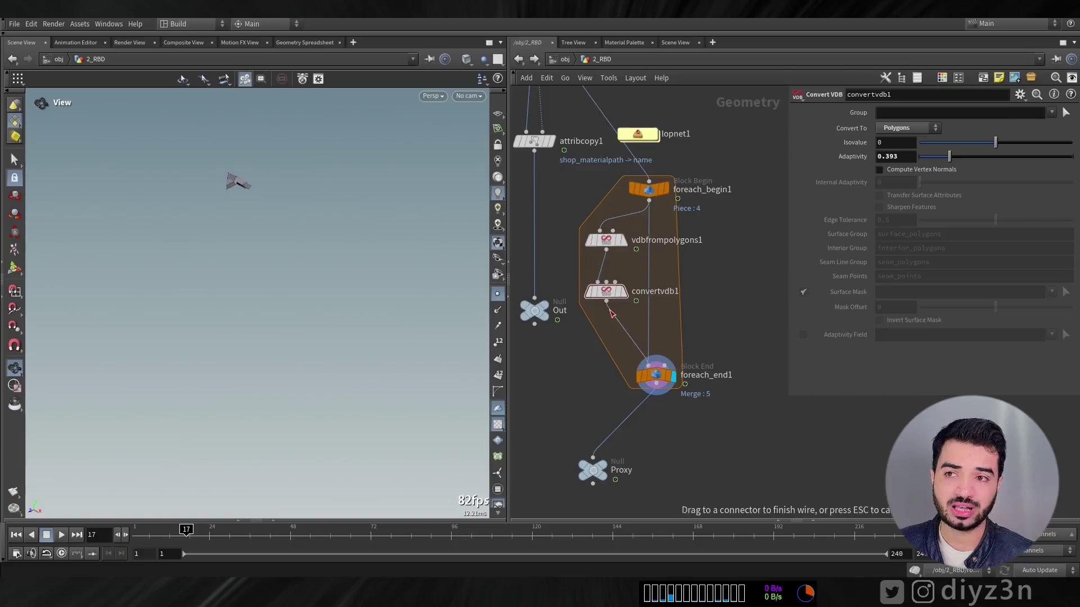
# - Preview pass 6 of foreach_end1, enable Multithread when Compiled, and turn off Single Pass to process every piece
pyautogui.click(658, 375)
pyautogui.moveTo(991, 230)
pyautogui.mouseDown()
pyautogui.moveTo(1040, 235)
pyautogui.moveTo(1010, 232)
pyautogui.mouseUp()
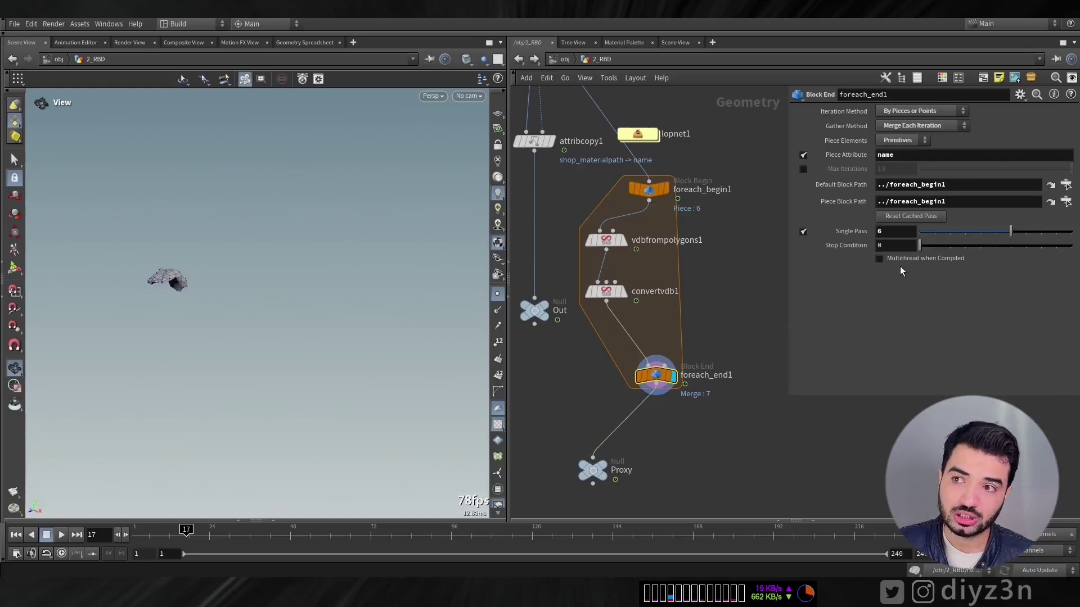
pyautogui.click(803, 231)
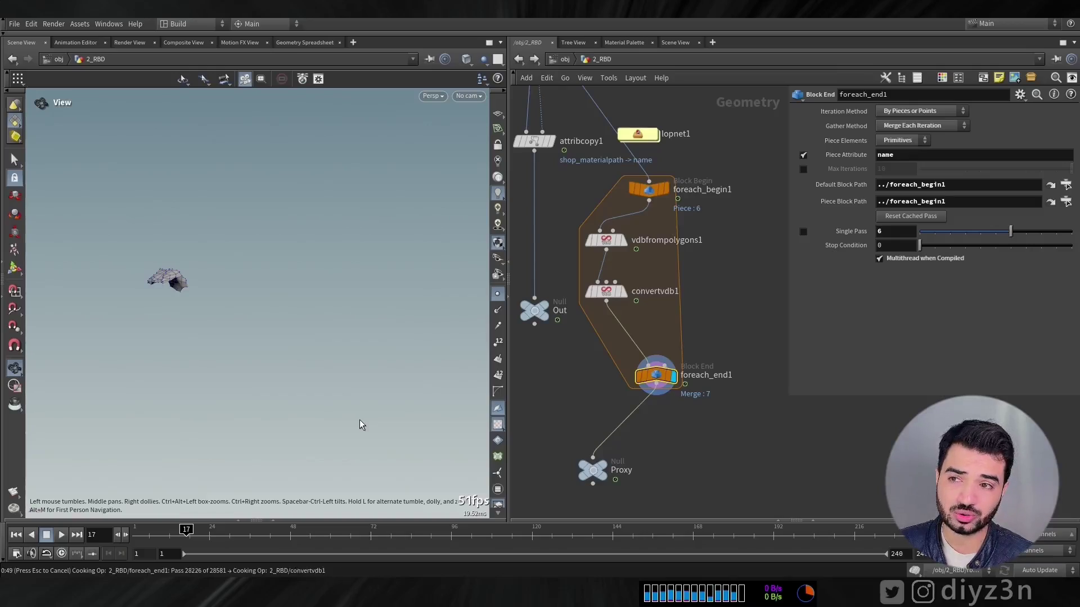
pyautogui.moveTo(311, 272); pyautogui.dragTo(169, 321)
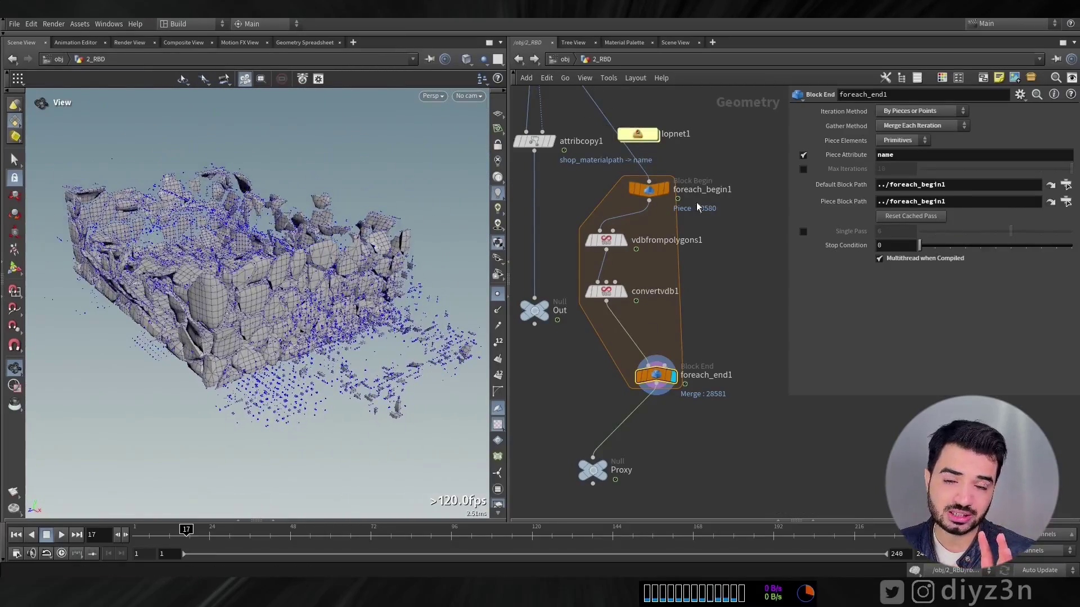
# - Inside lopnet1, preview the fractured house with Karma XPU and return the viewport to Houdini GL
pyautogui.doubleClick(637, 134)
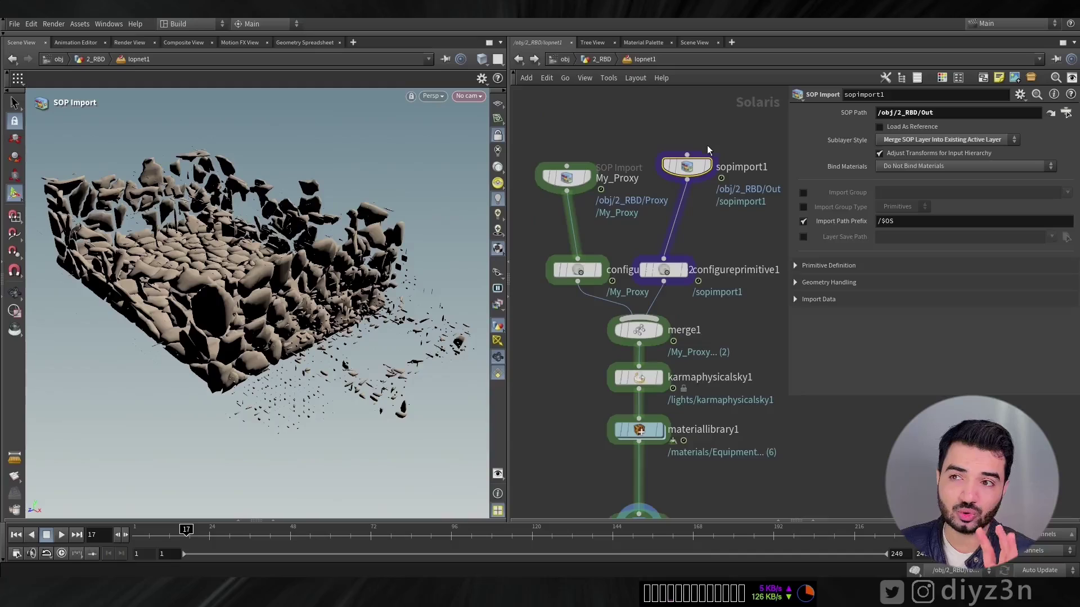
pyautogui.click(433, 95)
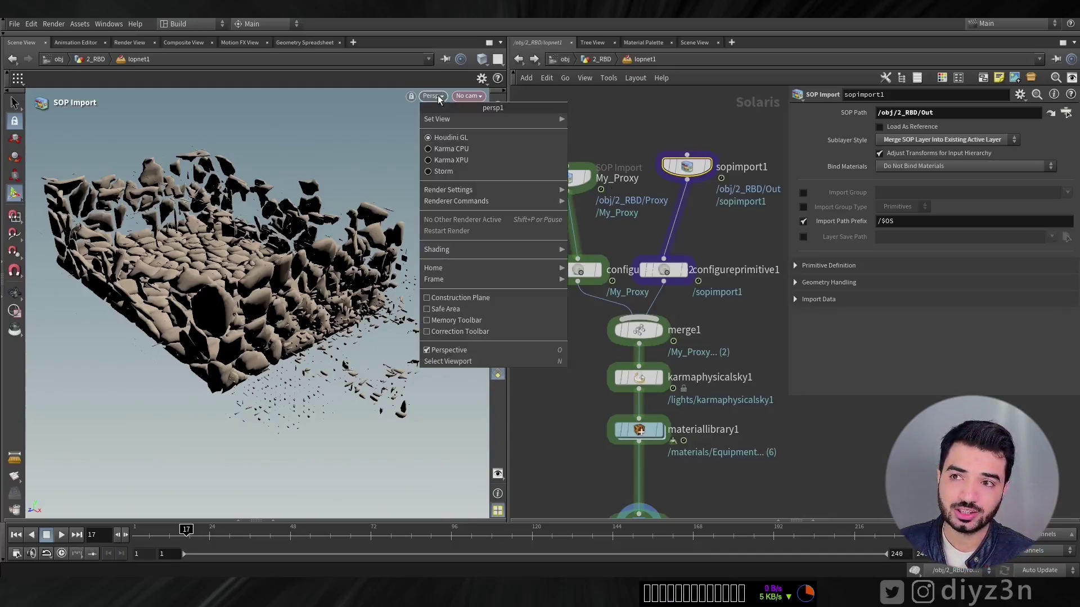
pyautogui.click(436, 160)
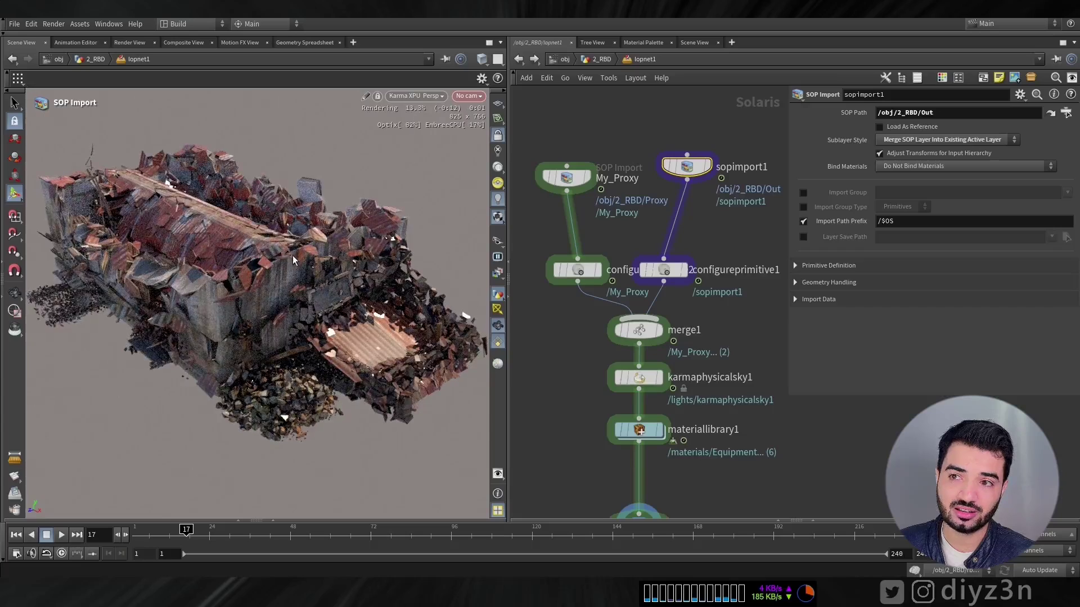
pyautogui.click(416, 95)
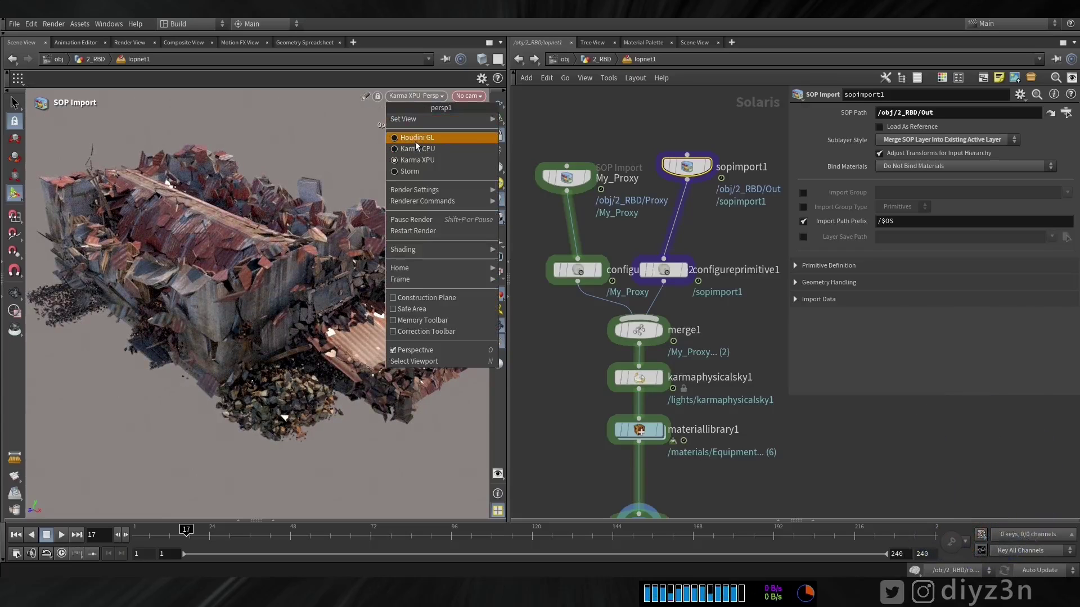
pyautogui.click(414, 140)
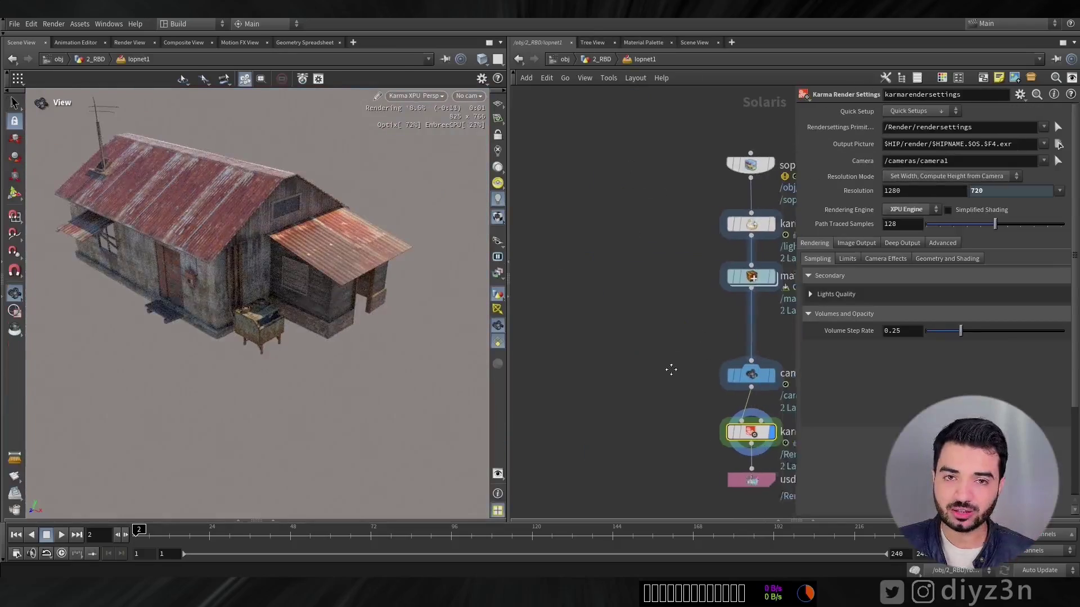
# - Add an RBD Destruction node beside karmaphysicalsky1 in the Solaris network and make room below sopimport1
pyautogui.moveTo(671, 369); pyautogui.dragTo(607, 360, button='middle')
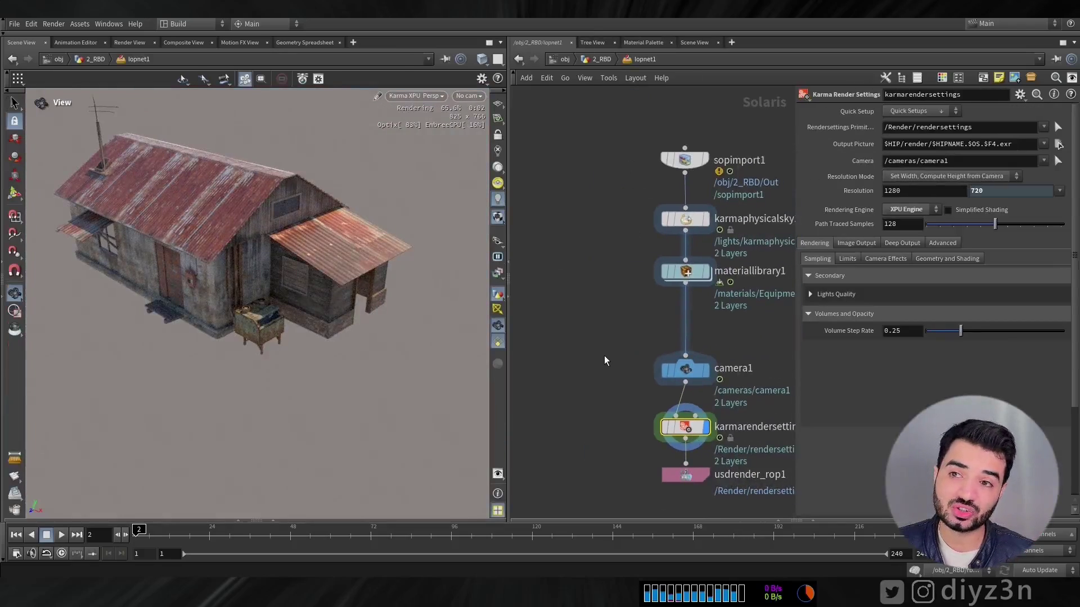
pyautogui.moveTo(270, 281); pyautogui.dragTo(260, 247)
pyautogui.moveTo(267, 274); pyautogui.dragTo(277, 296, button='middle')
pyautogui.moveTo(277, 296); pyautogui.dragTo(288, 261, button='right')
pyautogui.moveTo(244, 264); pyautogui.dragTo(249, 268, button='middle')
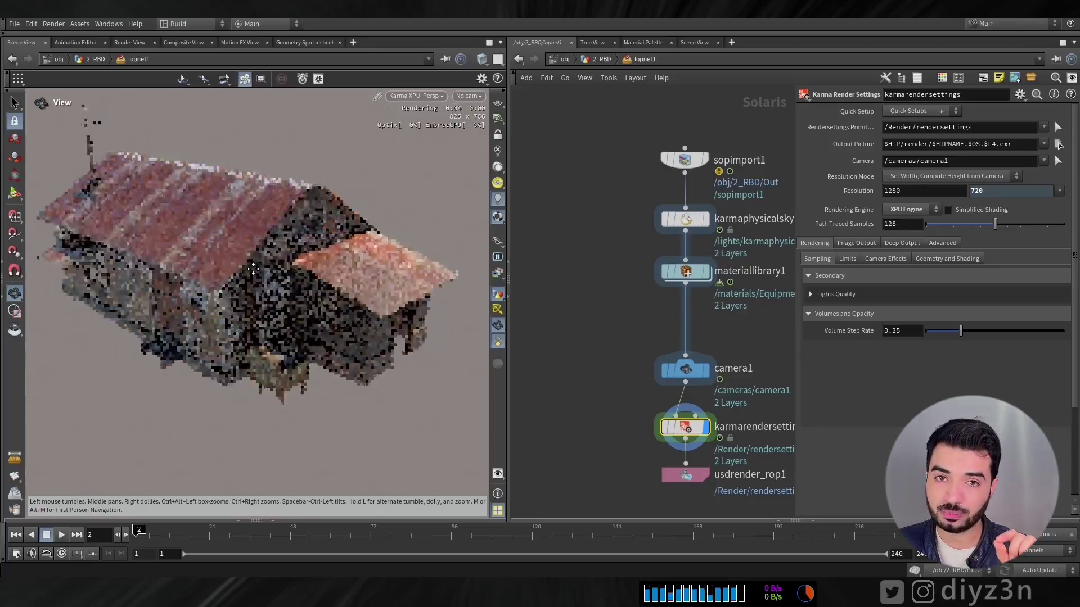
pyautogui.moveTo(236, 266); pyautogui.dragTo(234, 266)
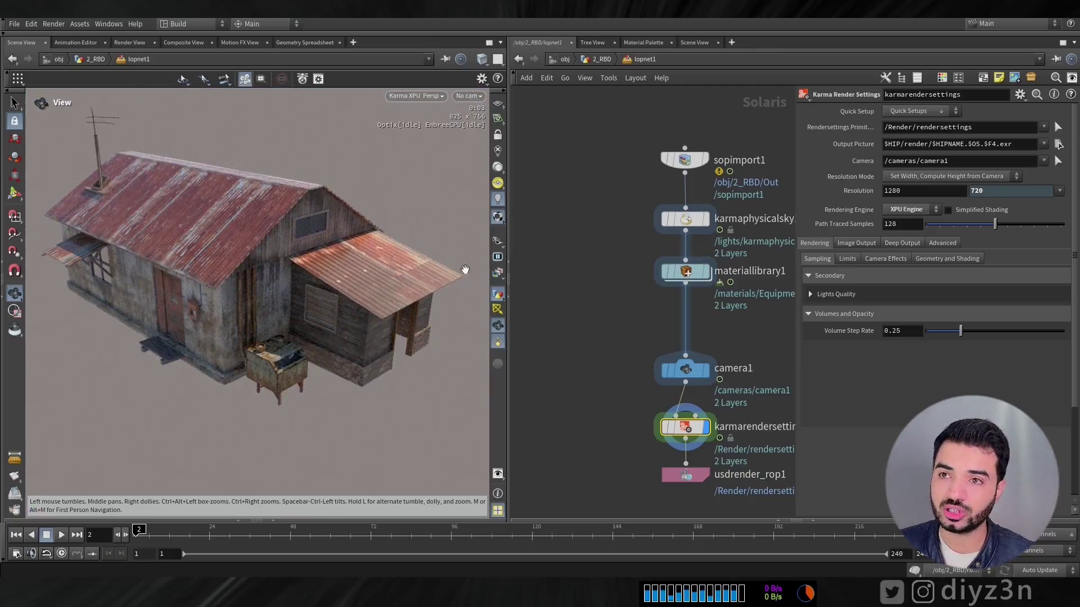
pyautogui.press('Tab')
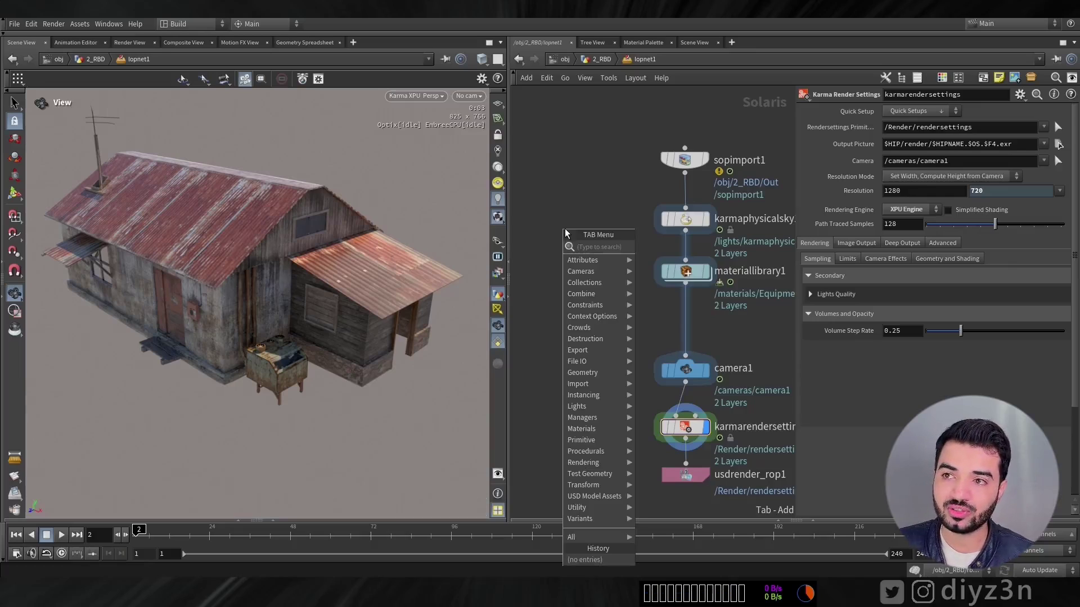
pyautogui.moveTo(593, 339)
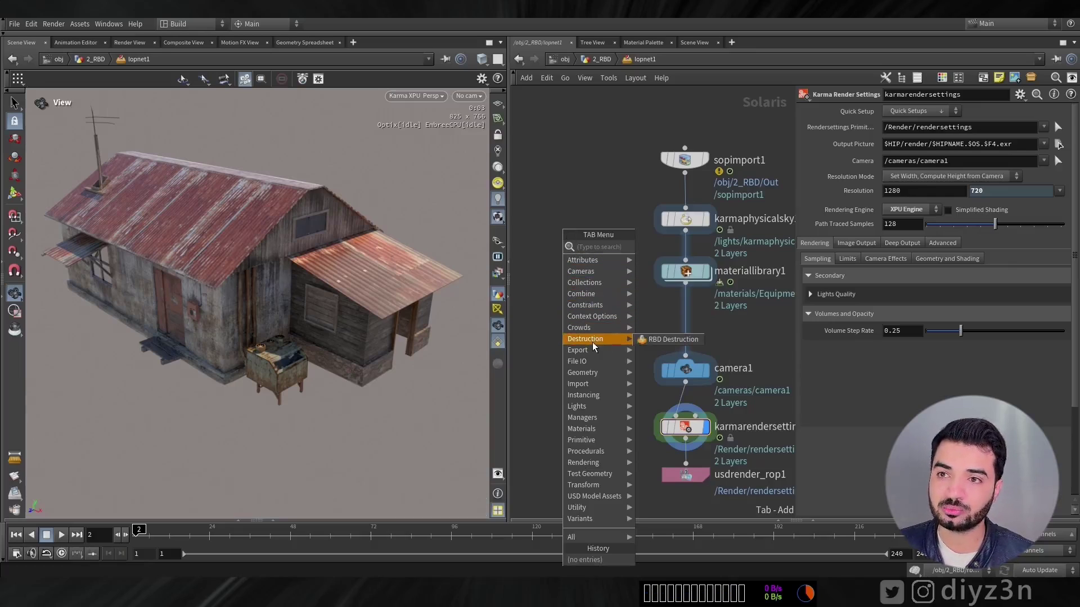
pyautogui.click(663, 339)
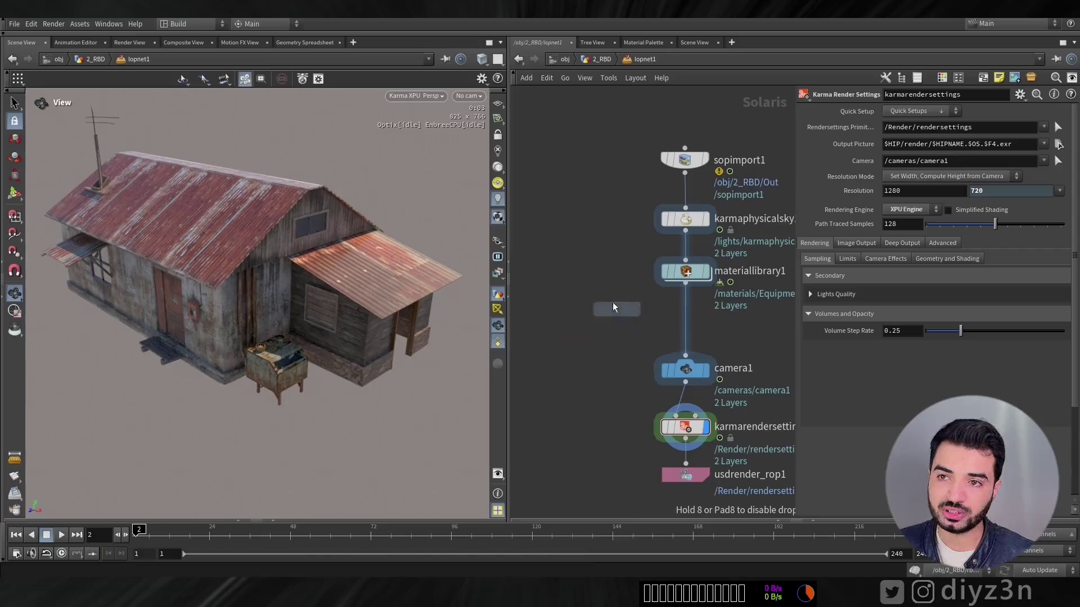
pyautogui.click(572, 233)
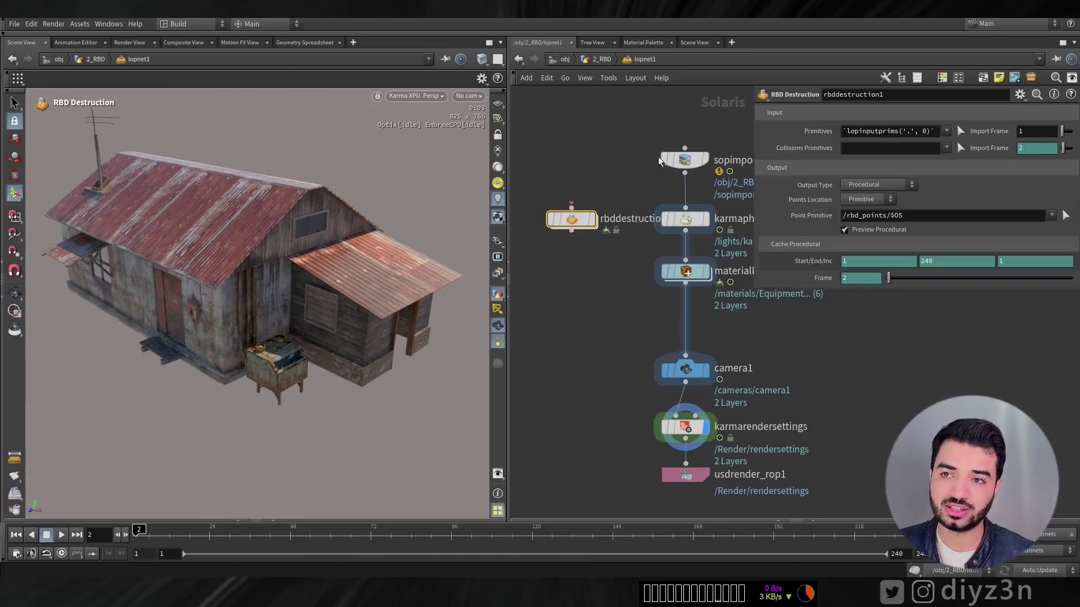
pyautogui.moveTo(683, 164)
pyautogui.moveTo(685, 207); pyautogui.dragTo(662, 204)
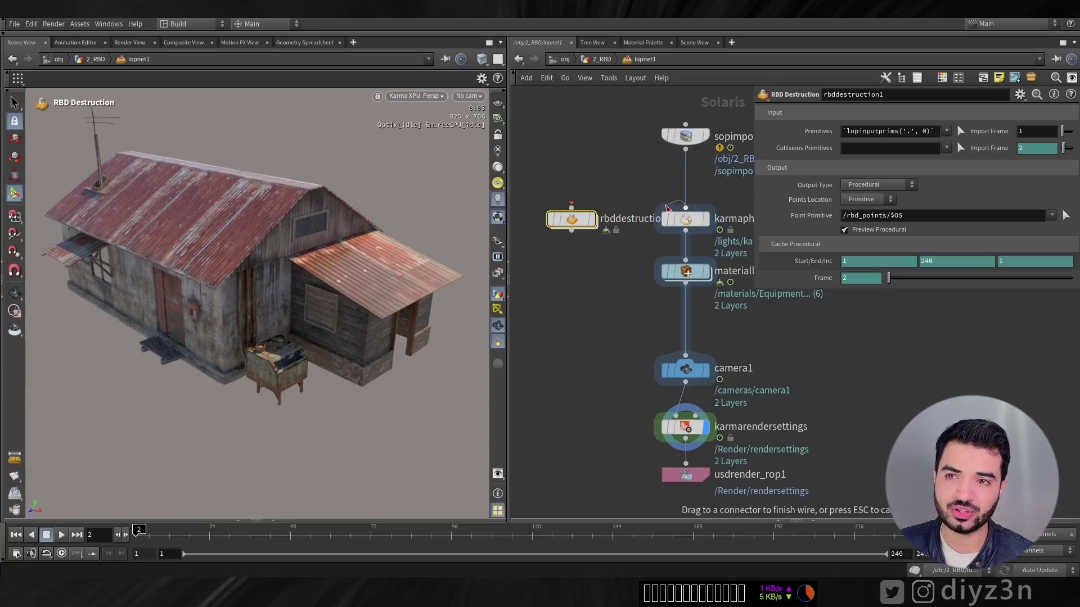
# - Open the RBD Destruction help page and read the overview of its example fracture network and preserved hierarchy
pyautogui.click(1070, 94)
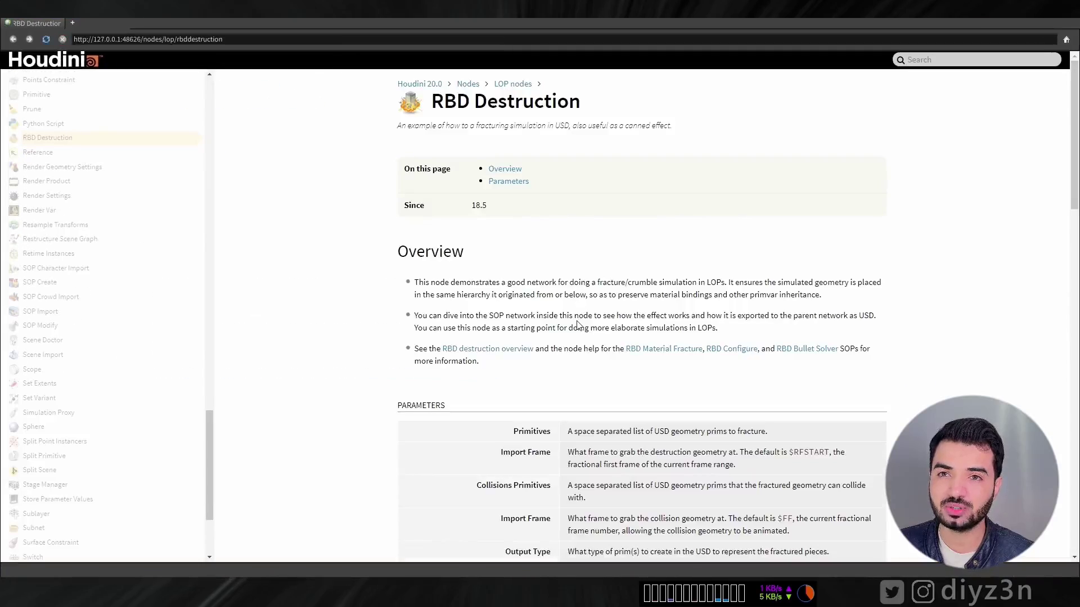
pyautogui.keyDown('ctrl'); pyautogui.scroll(2, 577, 325); pyautogui.keyUp('ctrl')
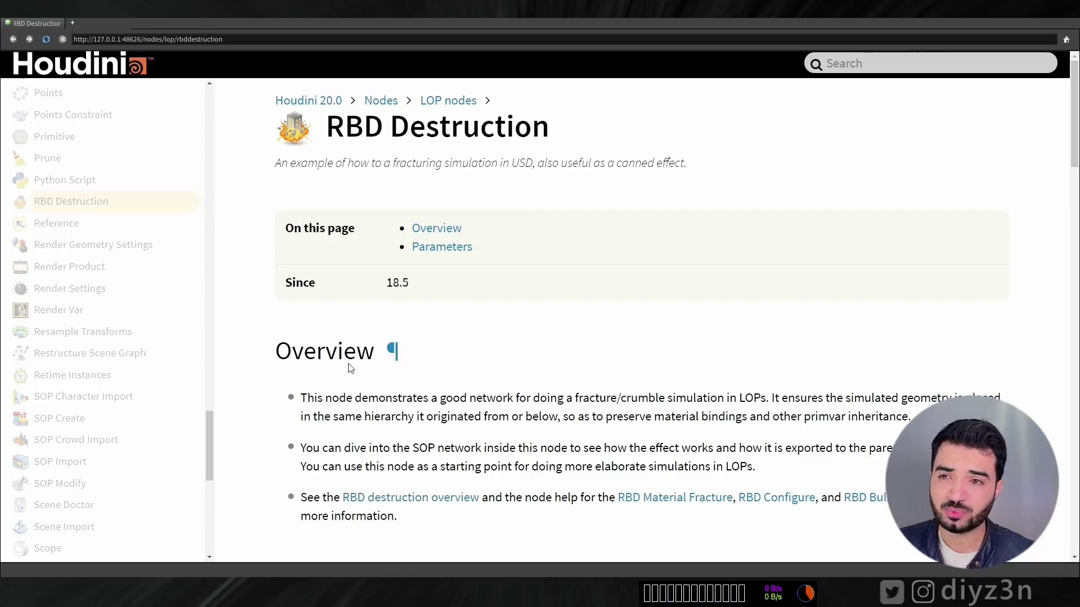
pyautogui.moveTo(296, 404); pyautogui.dragTo(507, 405)
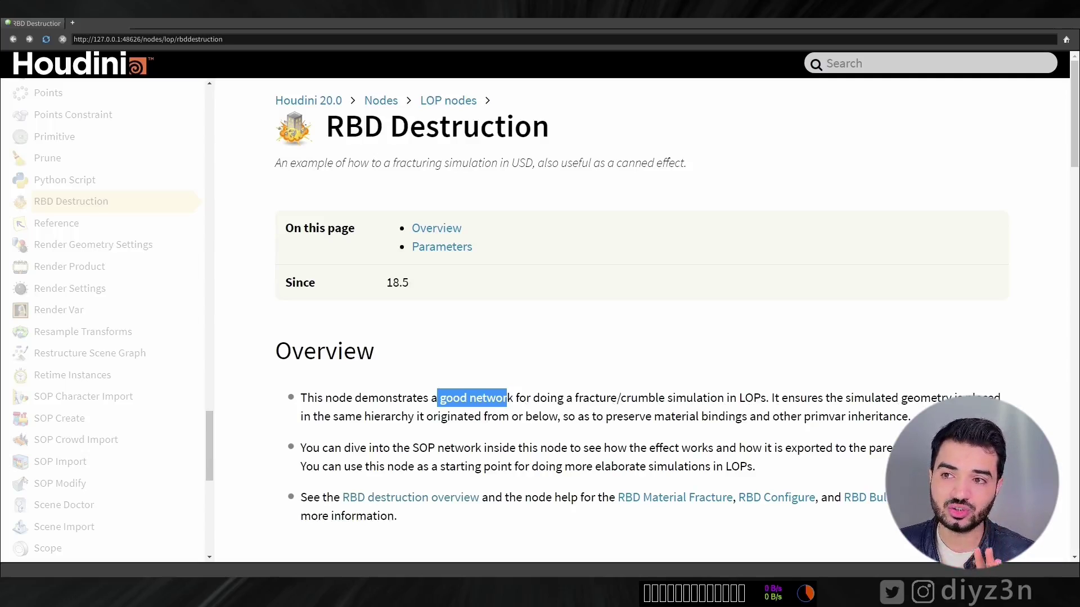
pyautogui.moveTo(300, 417); pyautogui.dragTo(911, 416)
pyautogui.click(384, 439)
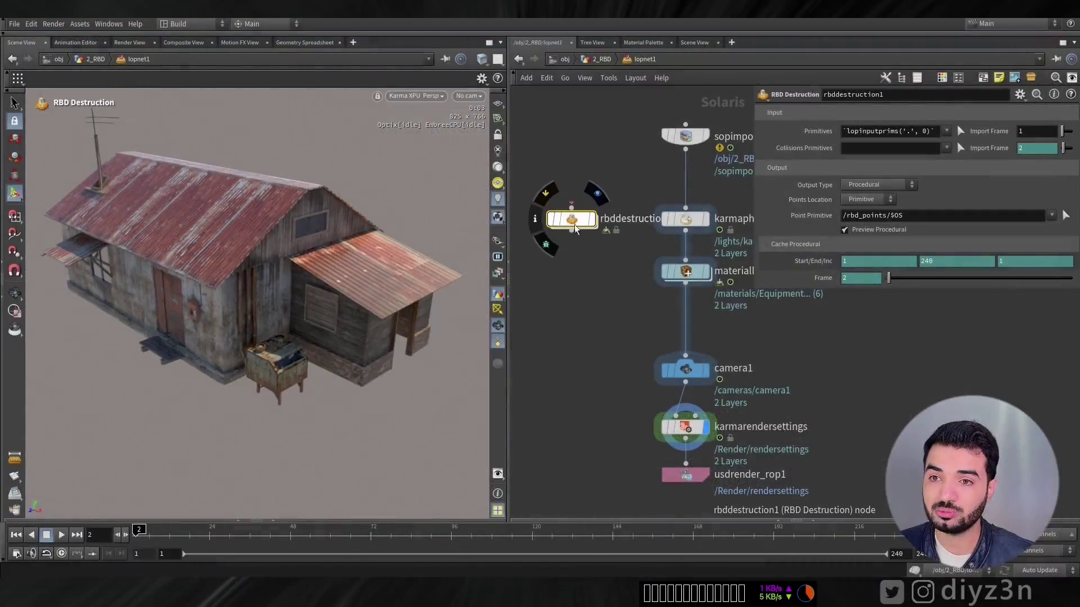
# - Wire rbddestruction1 into karmaphysicalsky1 and feed a new Sphere primitive into rbddestruction1's input
pyautogui.moveTo(575, 227); pyautogui.dragTo(575, 251)
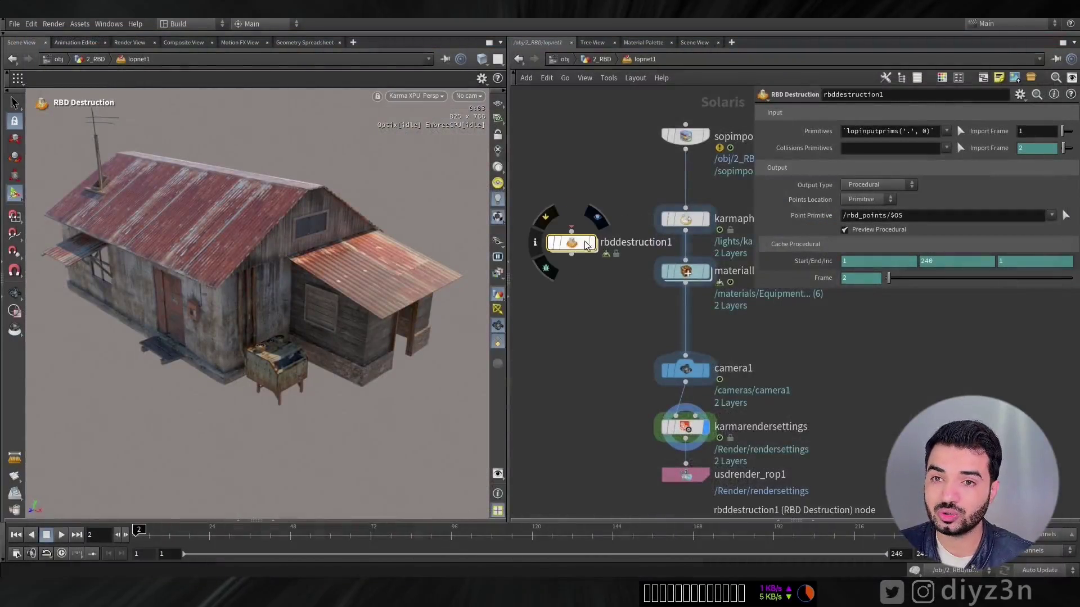
pyautogui.moveTo(685, 210); pyautogui.dragTo(610, 221)
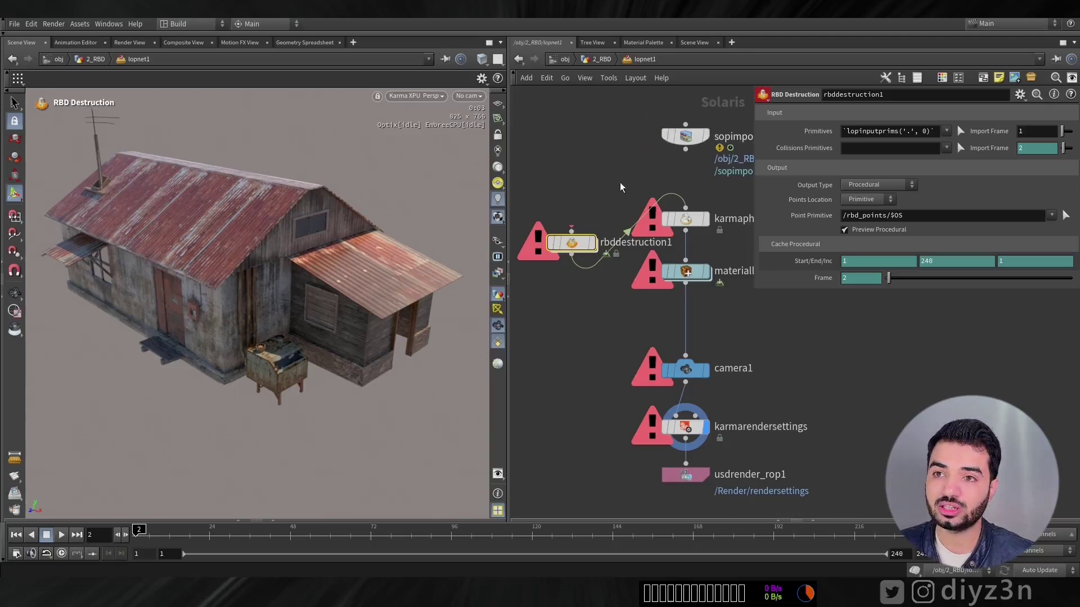
pyautogui.press('Tab')
pyautogui.write('sp')
pyautogui.press('Return')
pyautogui.click(572, 162)
pyautogui.moveTo(571, 173); pyautogui.dragTo(571, 214)
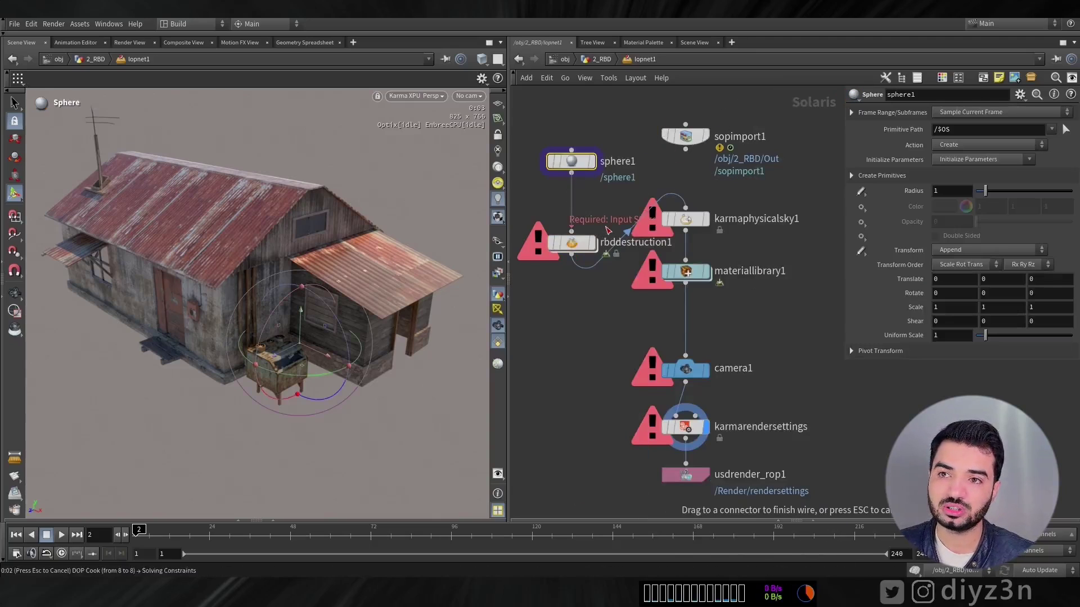
pyautogui.click(571, 230)
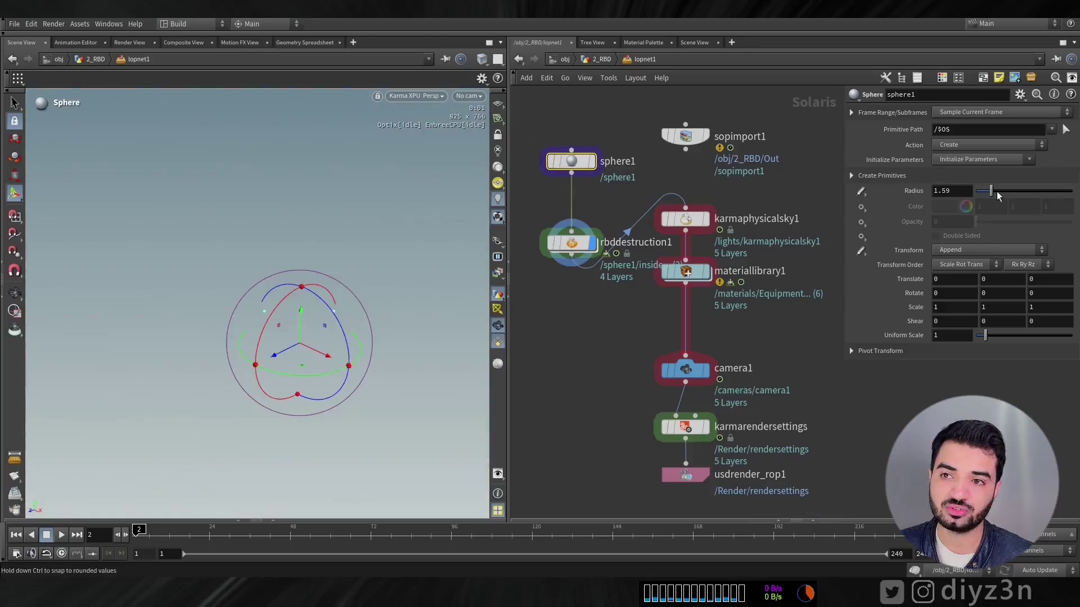
# - Inspect the fracture_and_sim network inside rbddestruction1, including rbdmaterialfracture1 and the geometry info of rbdconfigure1
pyautogui.doubleClick(579, 244)
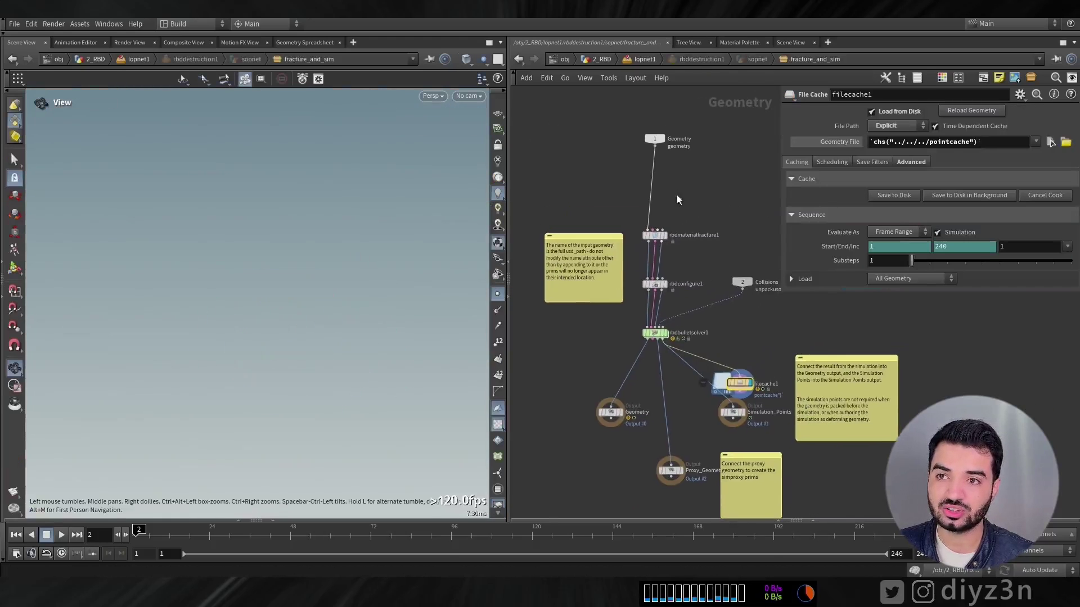
pyautogui.scroll(3, 720, 281)
pyautogui.moveTo(634, 192)
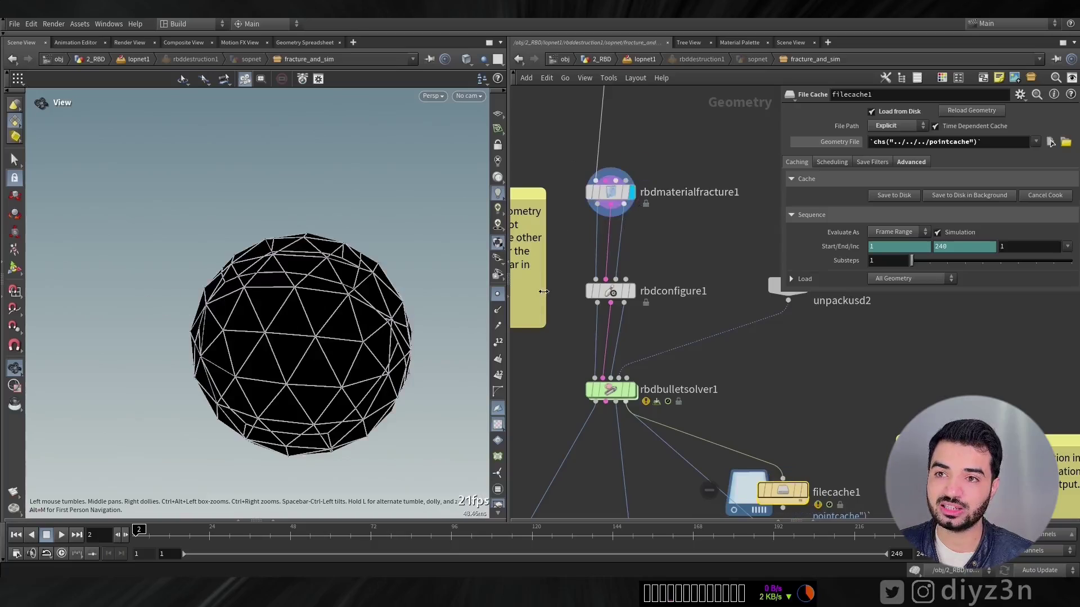
pyautogui.click(631, 291)
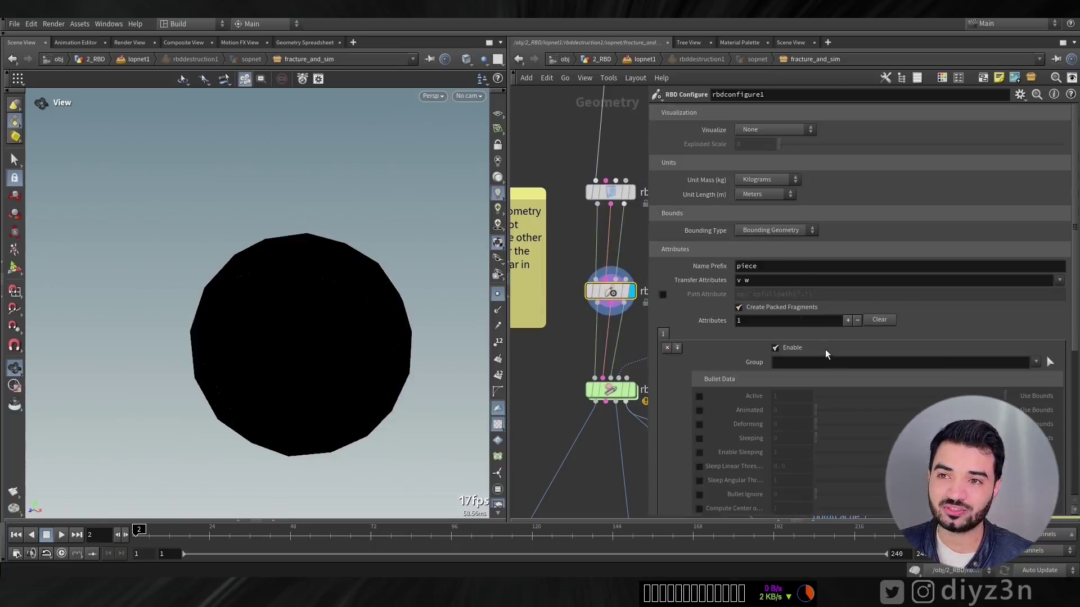
pyautogui.middleClick(615, 296)
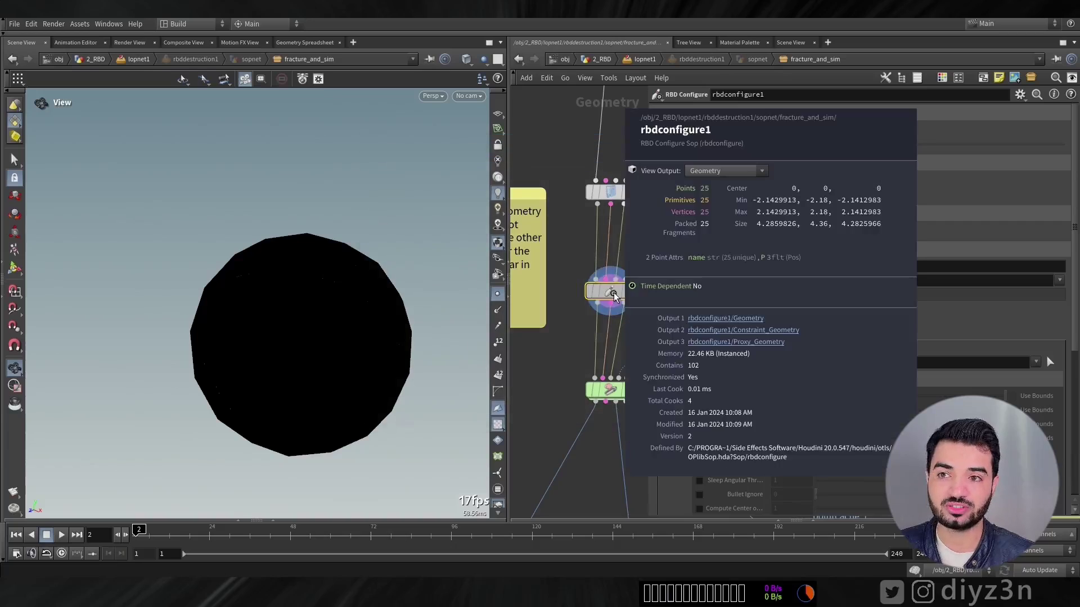
pyautogui.moveTo(560, 327); pyautogui.dragTo(513, 186, button='middle')
pyautogui.moveTo(650, 309); pyautogui.dragTo(757, 297)
pyautogui.moveTo(685, 256); pyautogui.dragTo(759, 233, button='middle')
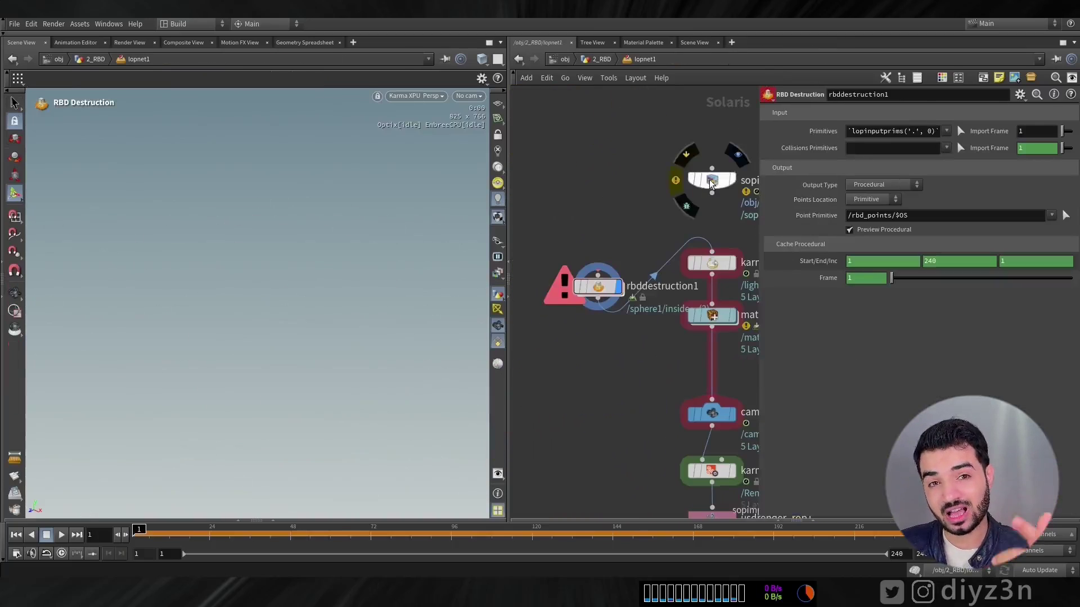
# - Set sopimport1's SOP Path to /obj/2_RBD/transform1 and connect the node to rbddestruction1's input
pyautogui.click(711, 180)
pyautogui.click(1066, 113)
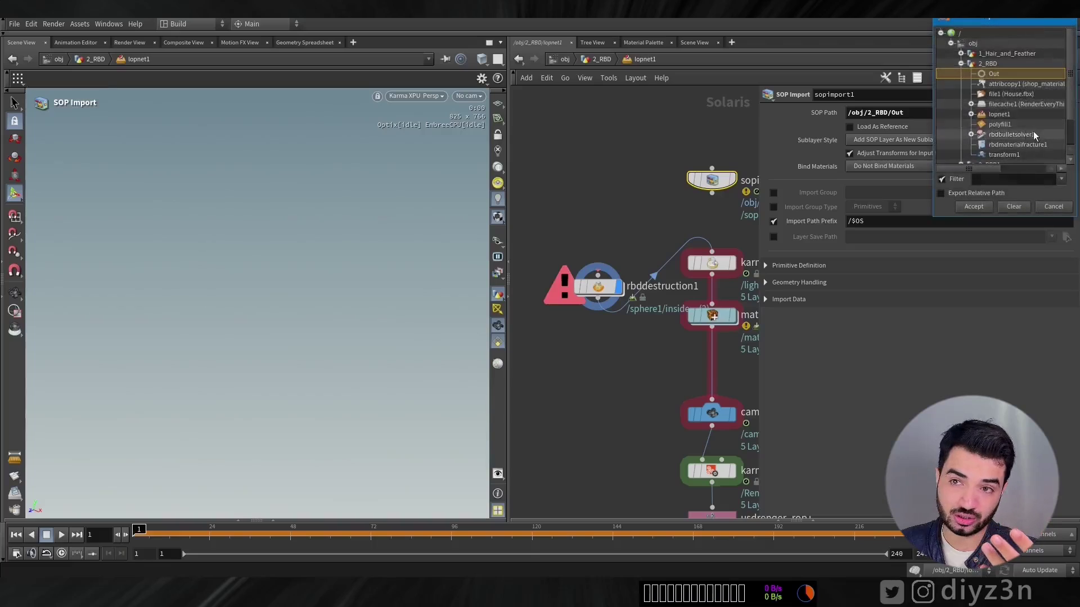
pyautogui.moveTo(1074, 84); pyautogui.dragTo(1074, 103)
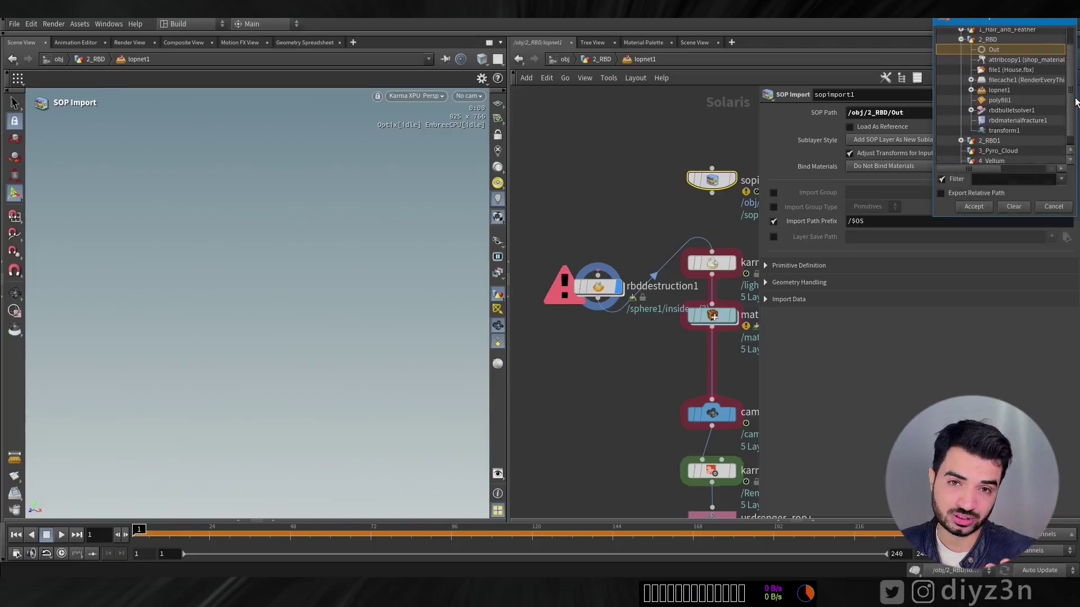
pyautogui.doubleClick(1012, 127)
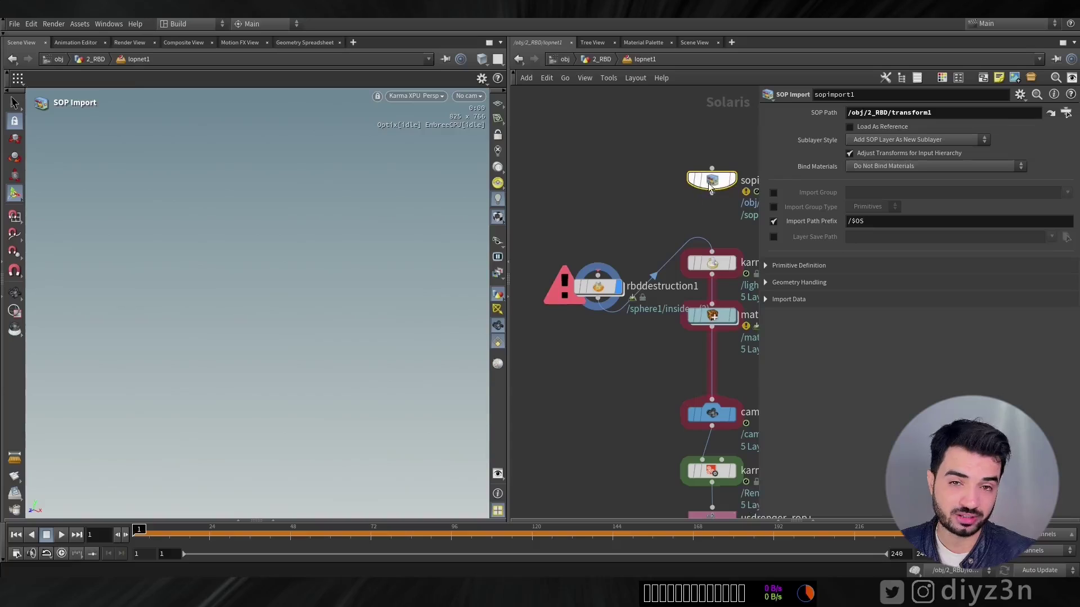
pyautogui.moveTo(739, 185); pyautogui.dragTo(643, 185)
pyautogui.click(646, 160)
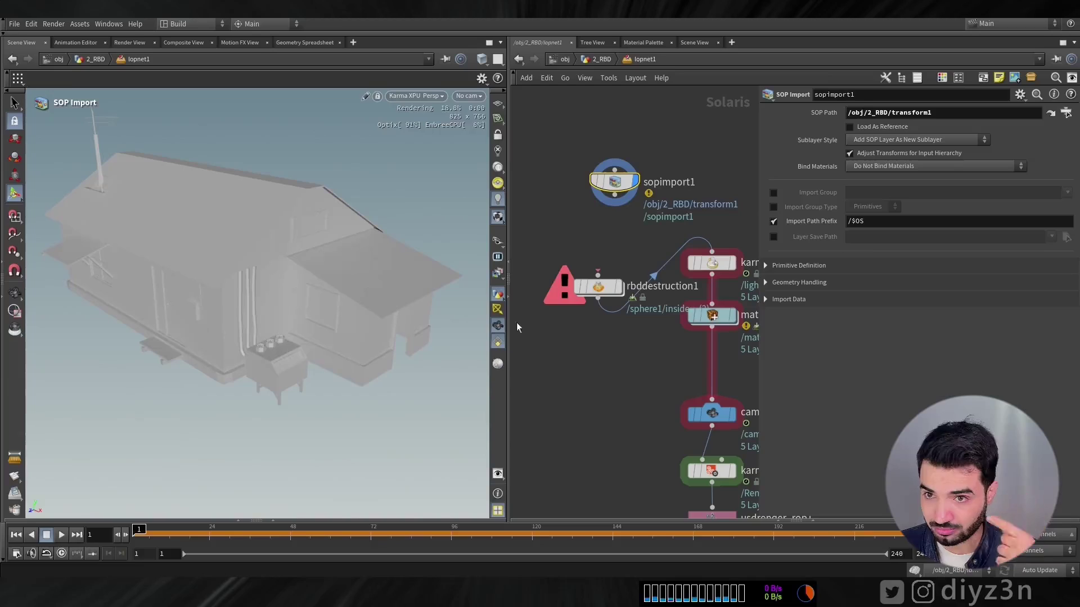
pyautogui.moveTo(597, 274); pyautogui.dragTo(612, 185)
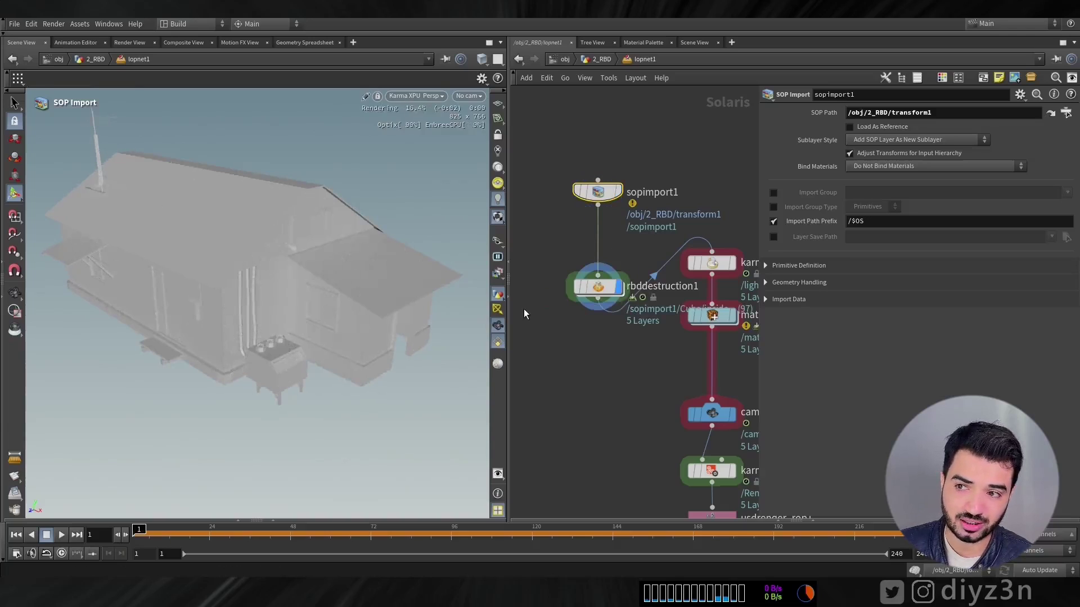
# - Play the house simulation at rbdbulletsolver1 inside rbddestruction1's fracture_and_sim network and return to the first frame
pyautogui.doubleClick(596, 288)
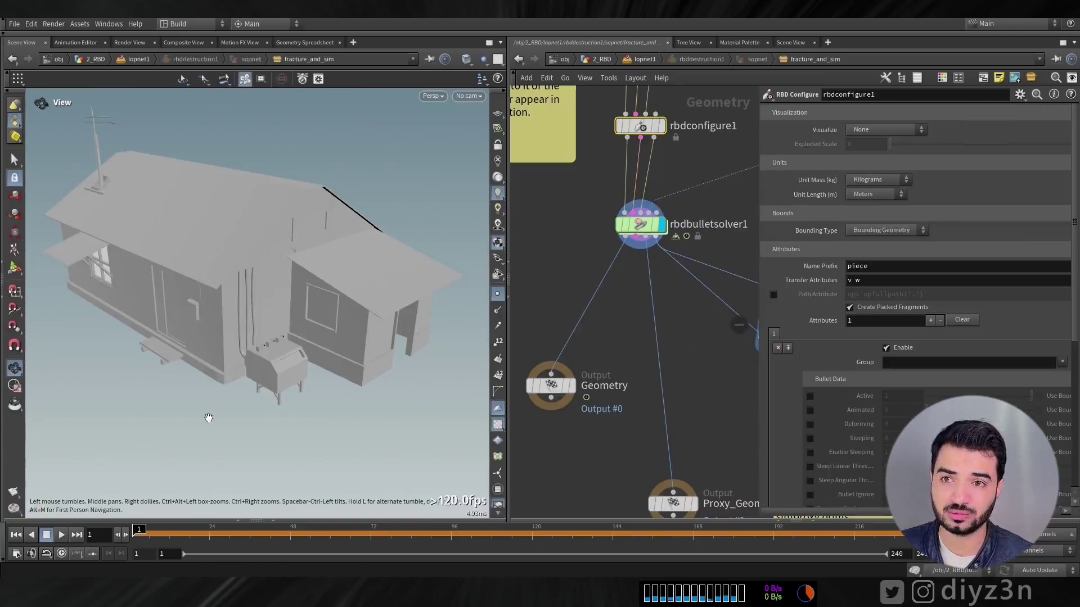
pyautogui.click(61, 536)
pyautogui.click(47, 536)
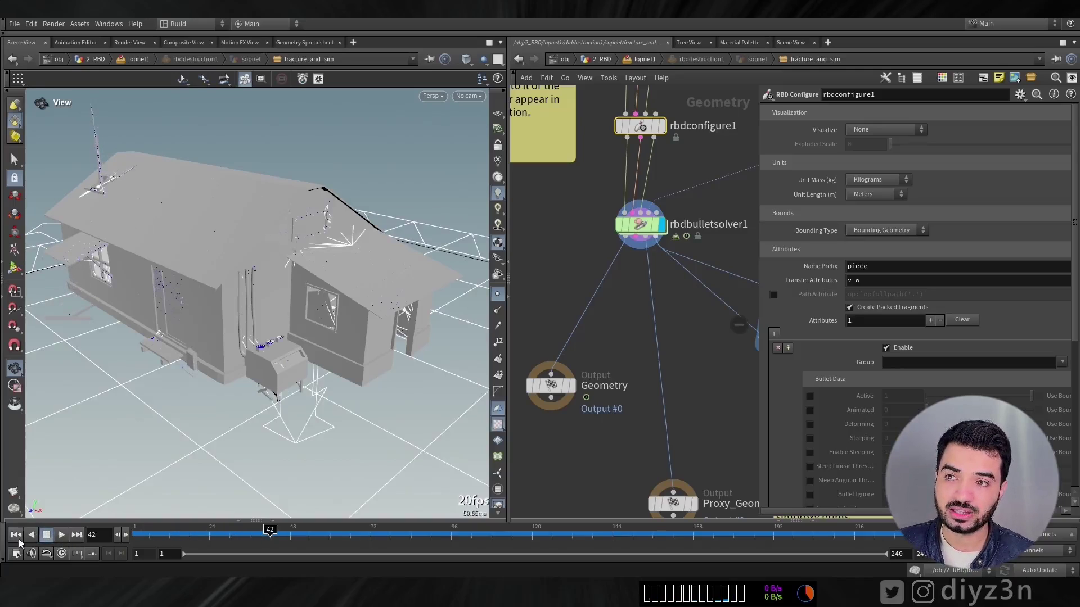
pyautogui.hotkey('ctrl', 'Up')
# - Set the Primary Strength of the glue constraints on rbdmaterialfracture1 to 1
pyautogui.moveTo(728, 140); pyautogui.dragTo(689, 228, button='middle')
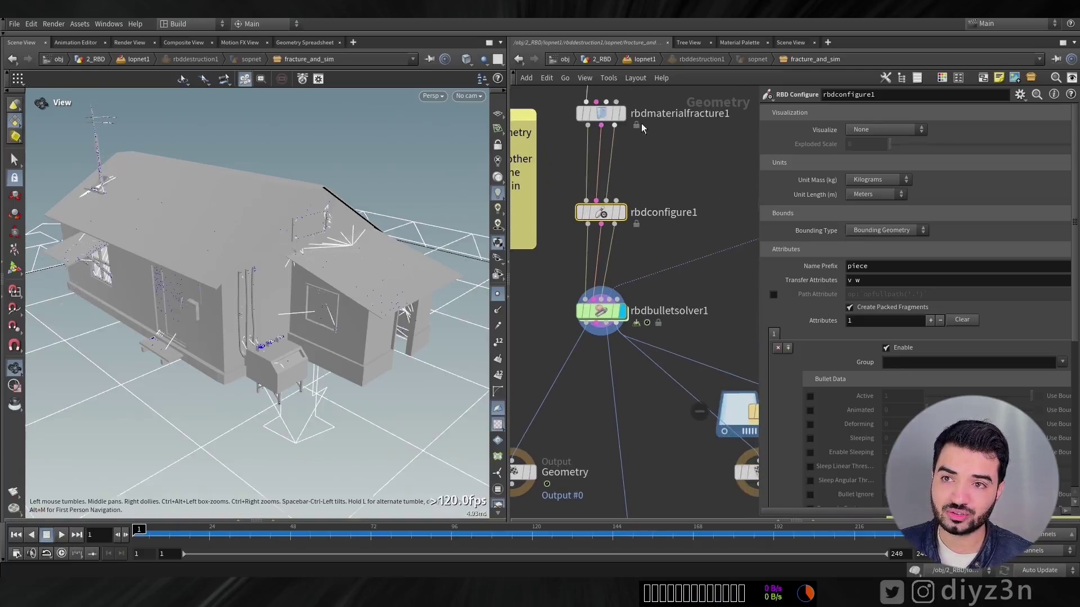
pyautogui.click(607, 112)
pyautogui.click(890, 224)
pyautogui.doubleClick(861, 314)
pyautogui.write('1')
pyautogui.press('Return')
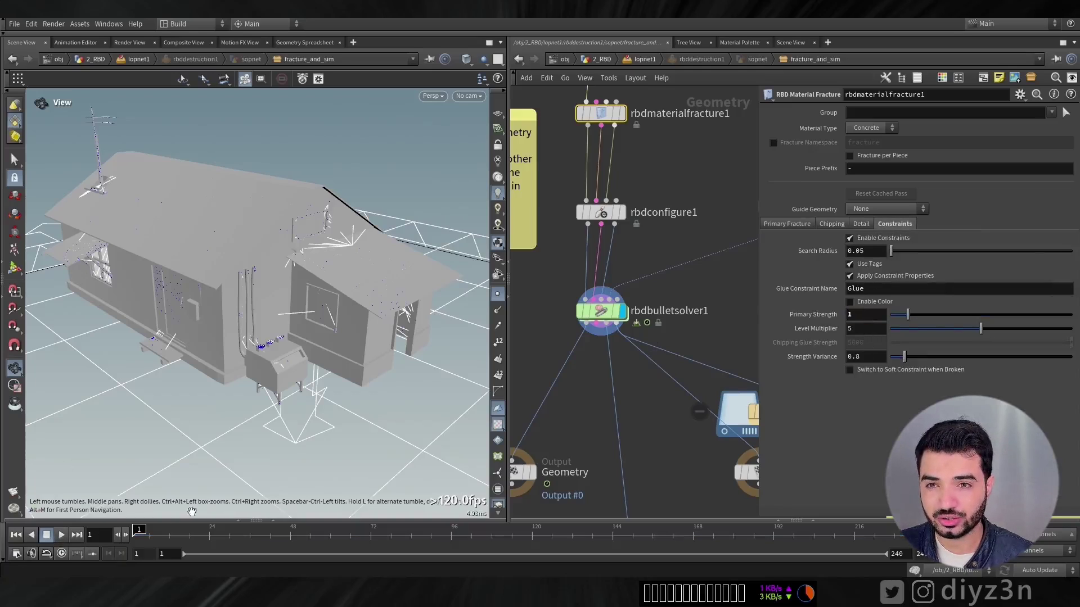
# - Play the house simulation, stop it at frame 30, and return to the lopnet1 network
pyautogui.click(63, 535)
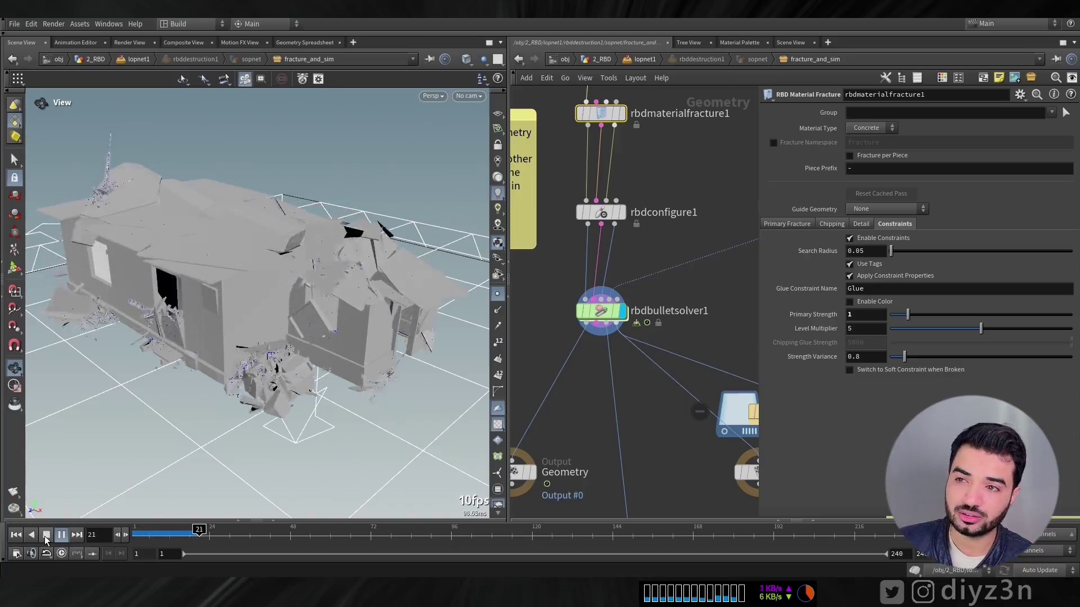
pyautogui.click(46, 536)
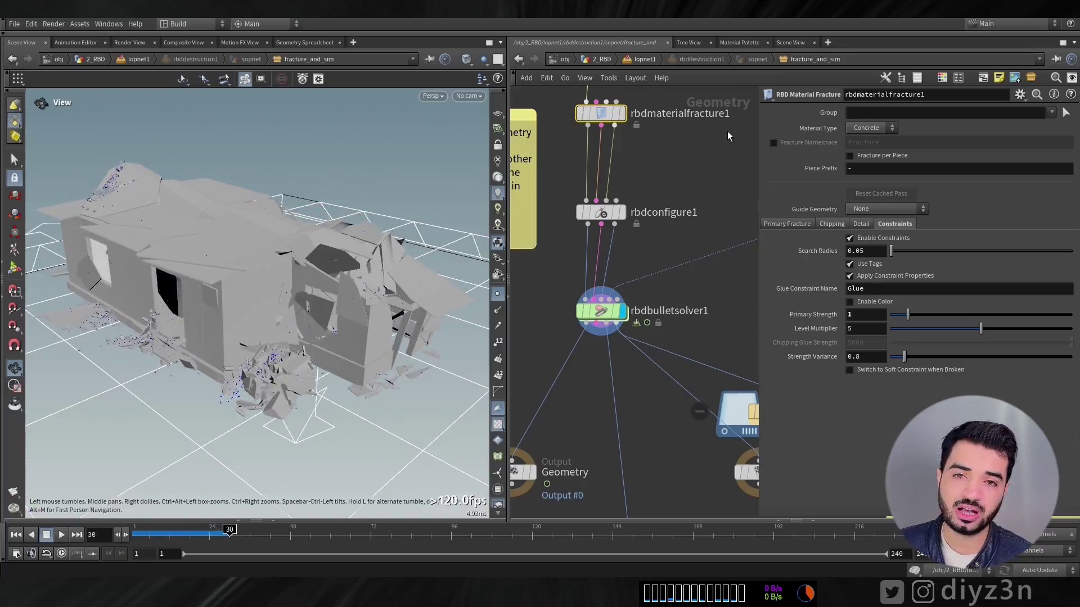
pyautogui.click(647, 60)
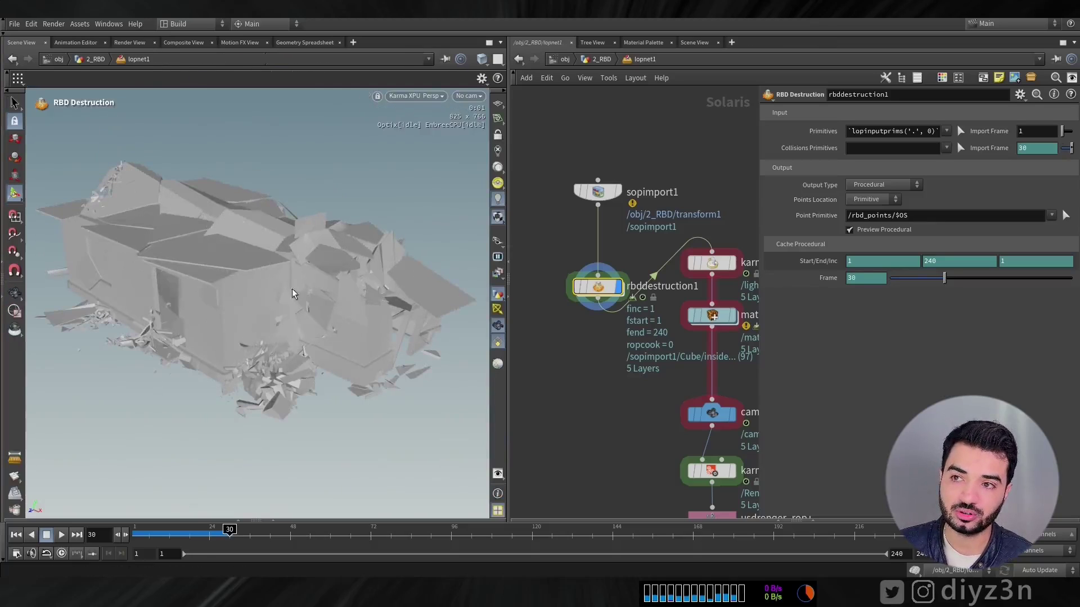
# - Display karmarendersettings, reveal the scene graph tree, collapse sopimport1 and expand rbd_points to inspect its contents
pyautogui.moveTo(605, 411); pyautogui.dragTo(511, 294, button='middle')
pyautogui.click(632, 357)
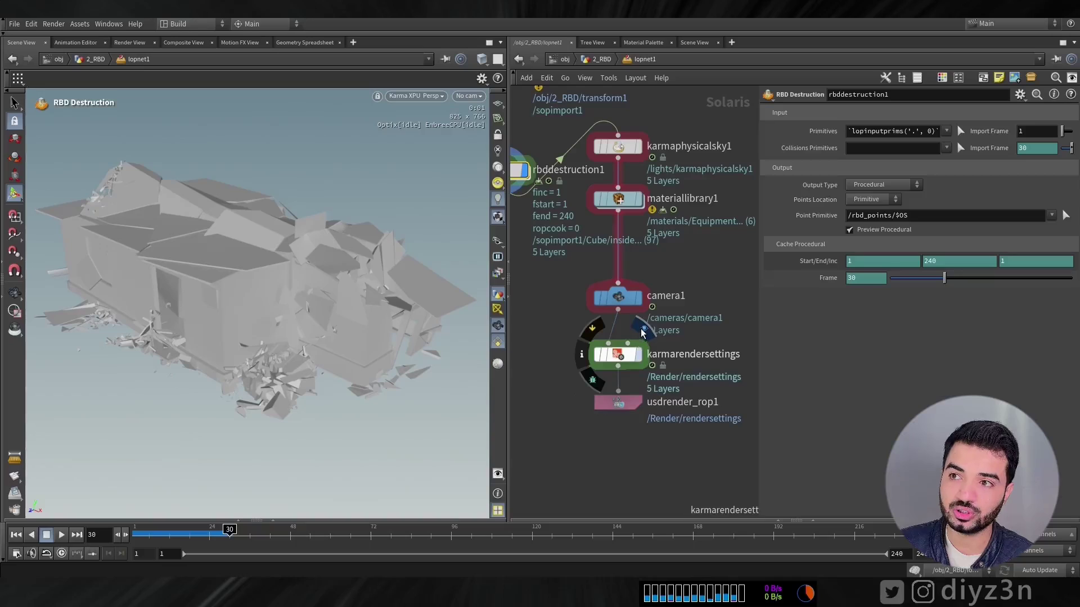
pyautogui.click(2, 282)
pyautogui.scroll(-2, 46, 164)
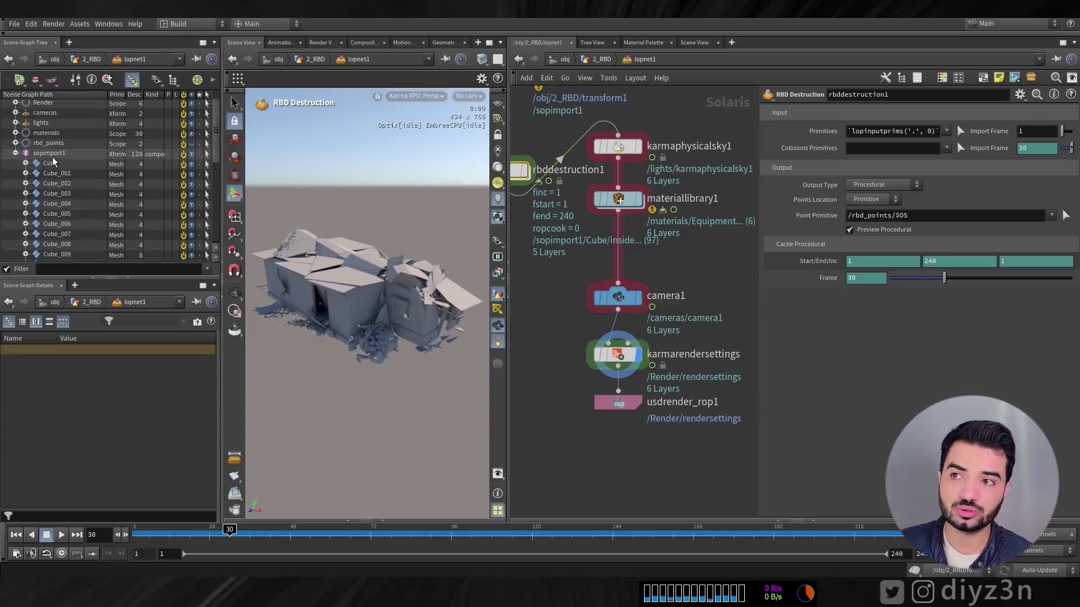
pyautogui.click(16, 153)
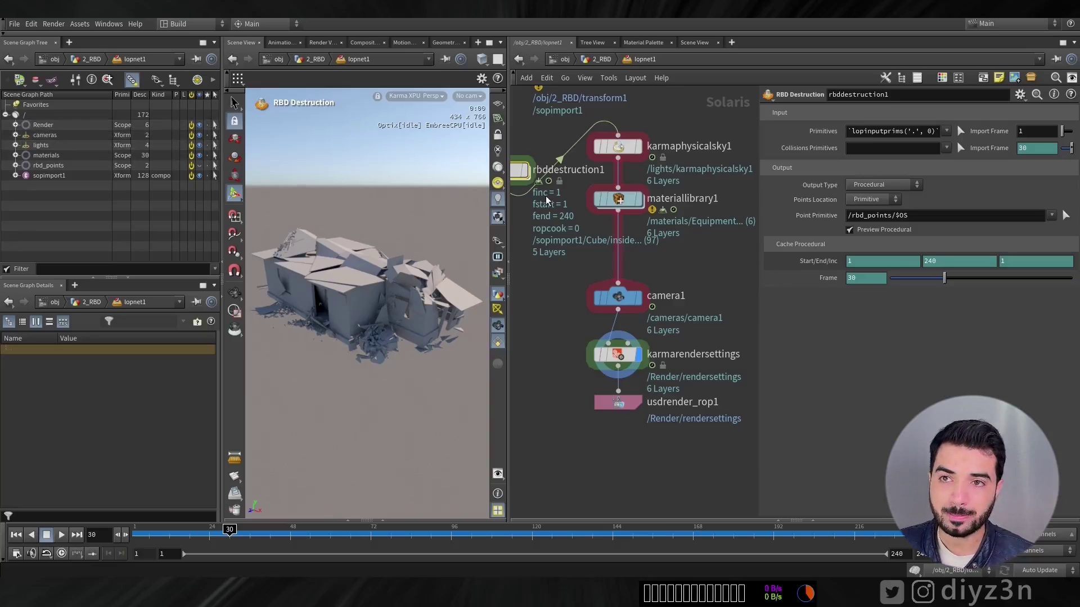
pyautogui.click(15, 165)
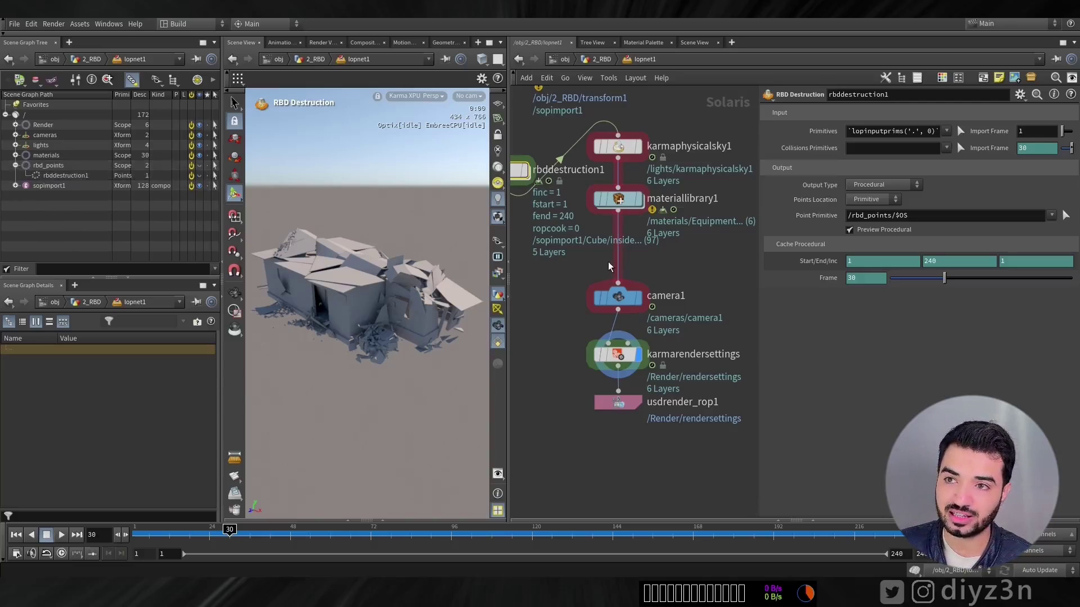
# - Review the Output Type options of rbddestruction1, leaving Procedural selected
pyautogui.moveTo(550, 265); pyautogui.dragTo(620, 302, button='middle')
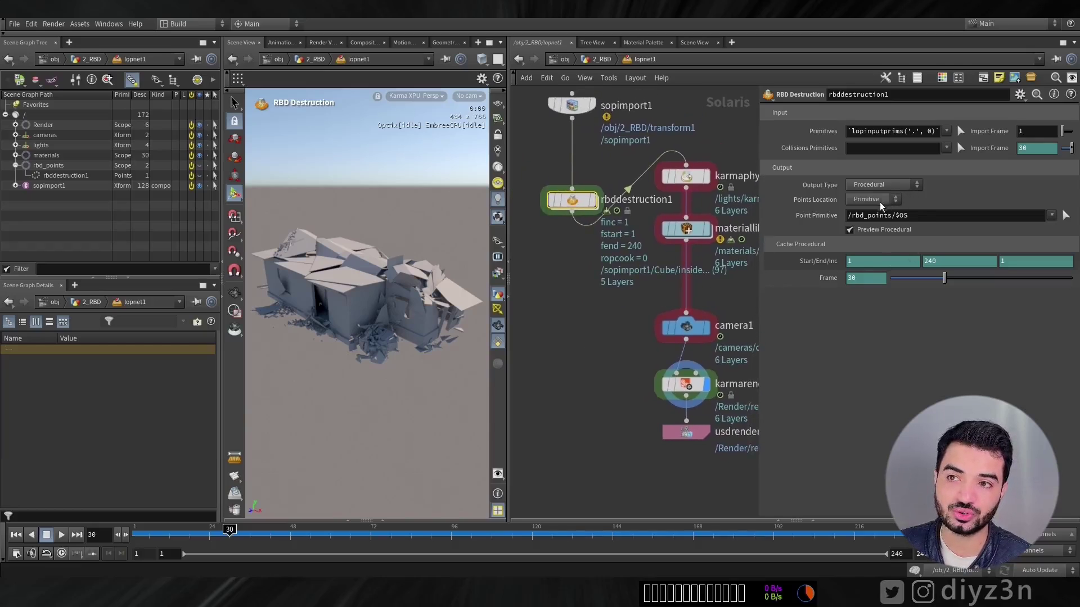
pyautogui.click(883, 185)
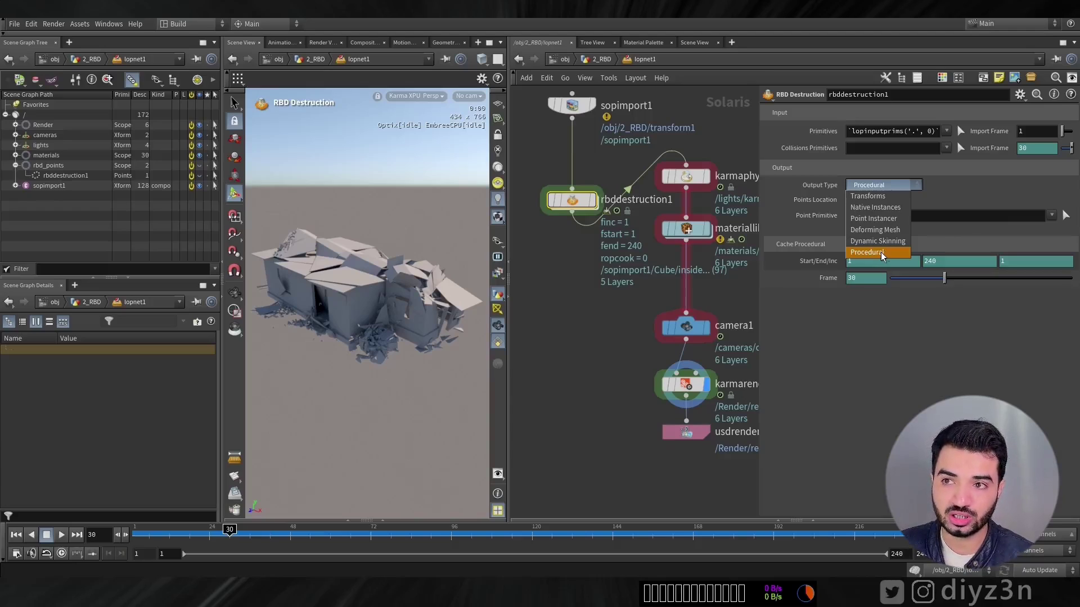
pyautogui.click(969, 236)
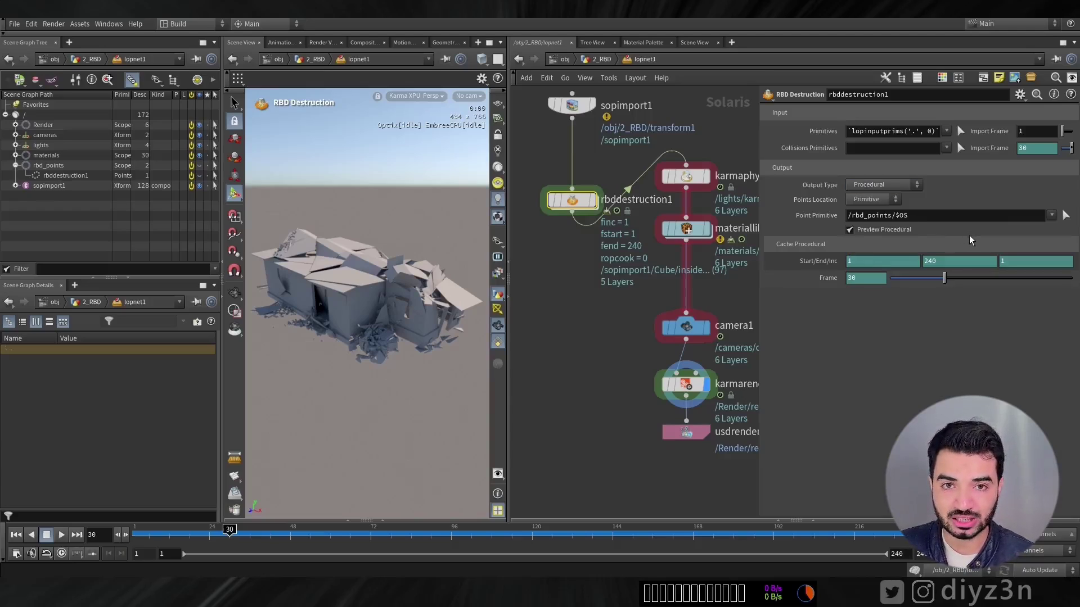
# - Compare rbddestruction1 with Preview Procedural off and on, moving the timeline to frame 24 and leaving the preview enabled
pyautogui.click(886, 231)
pyautogui.click(887, 231)
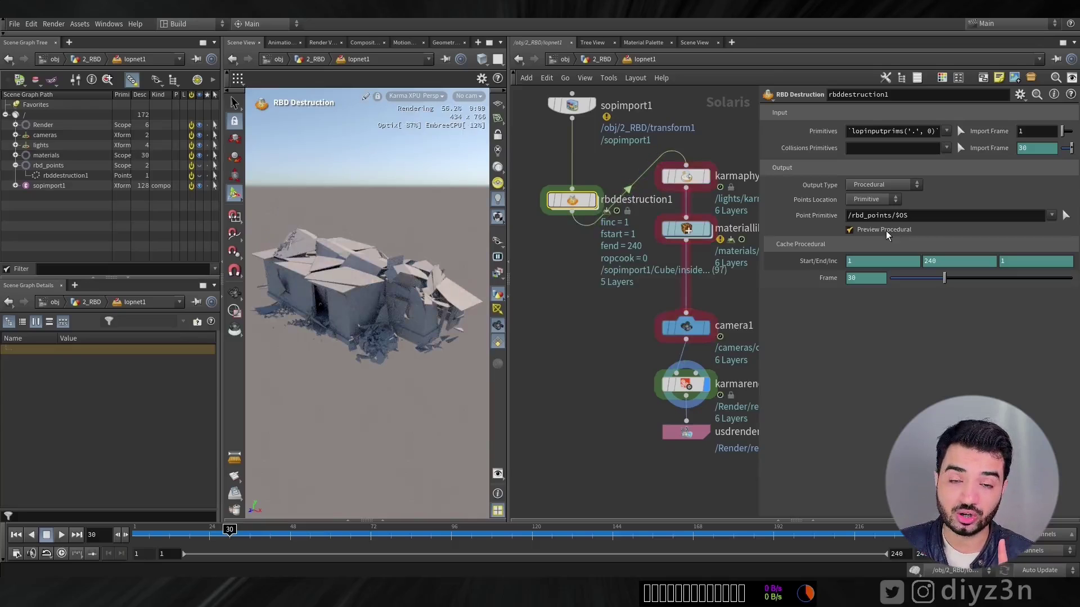
pyautogui.click(886, 236)
pyautogui.moveTo(162, 533); pyautogui.dragTo(209, 536)
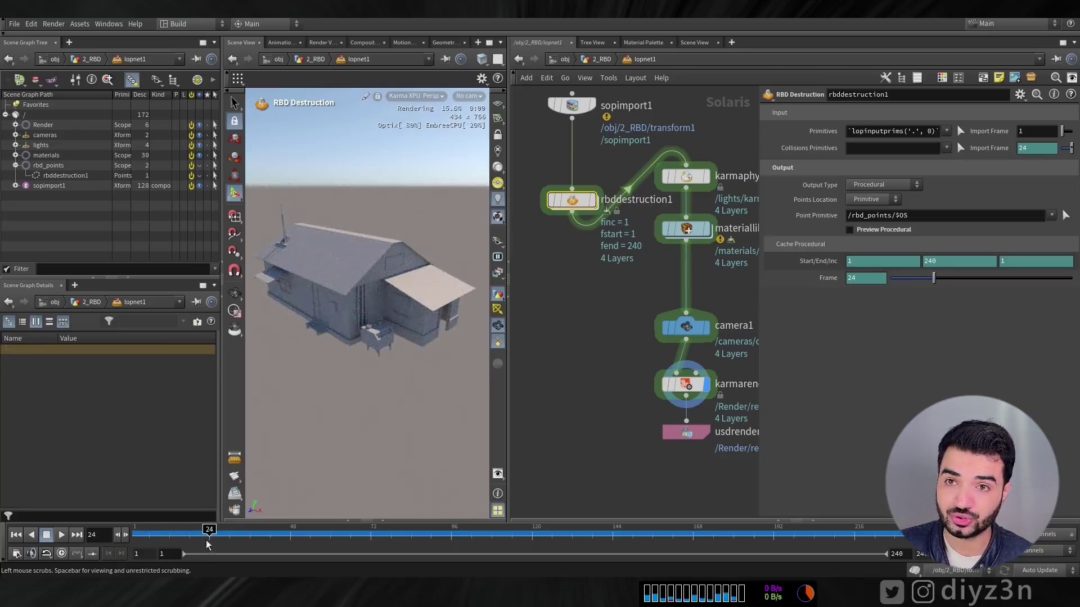
pyautogui.click(865, 231)
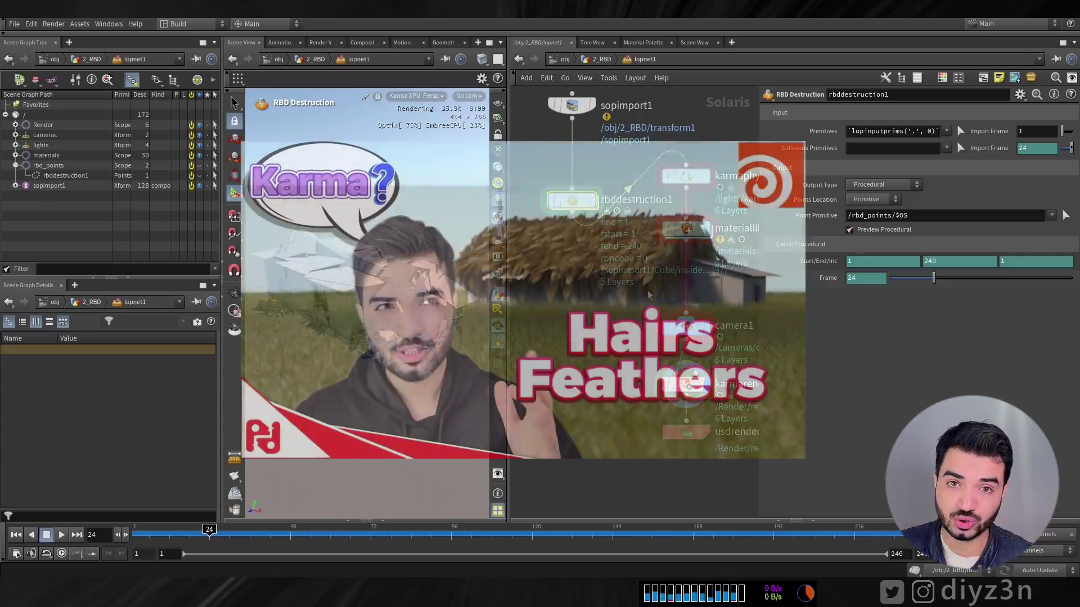
# - Try the Native Instances and Deforming Mesh output types on rbddestruction1 and check the resulting scene graph
pyautogui.click(897, 187)
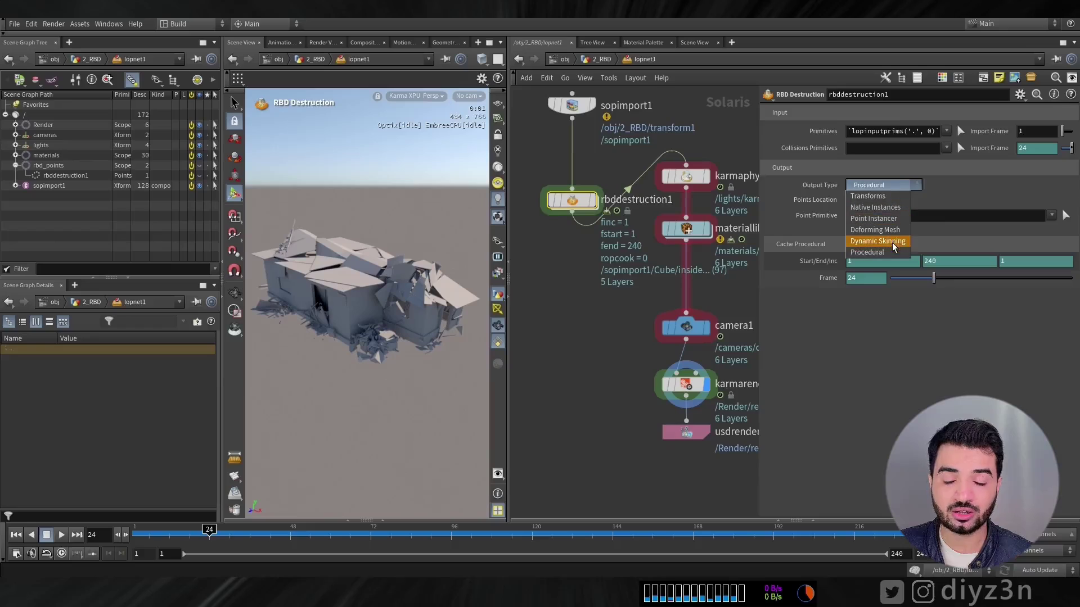
pyautogui.click(890, 208)
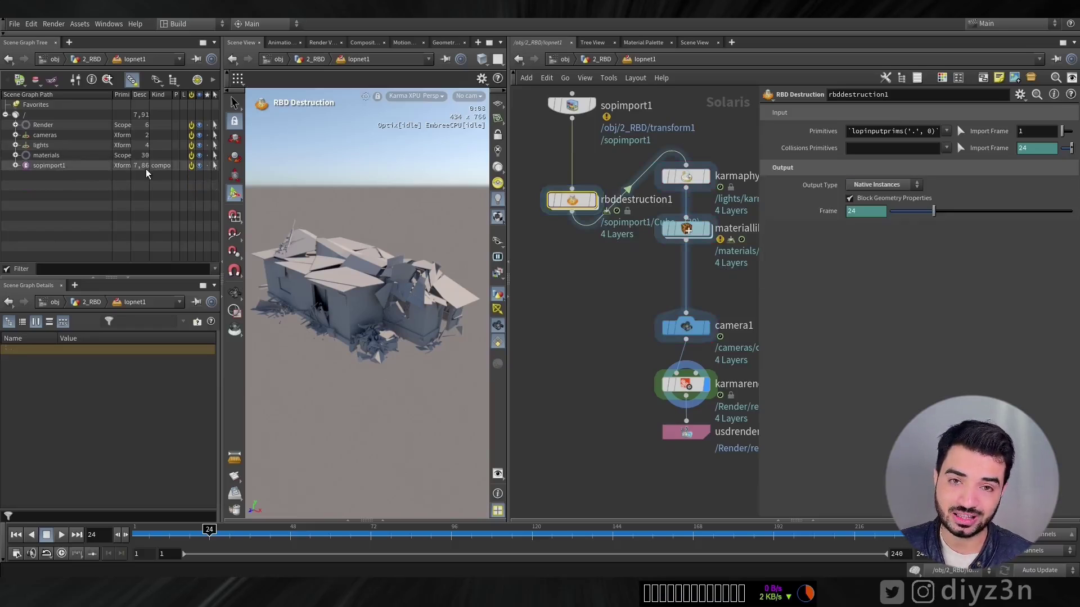
pyautogui.click(887, 185)
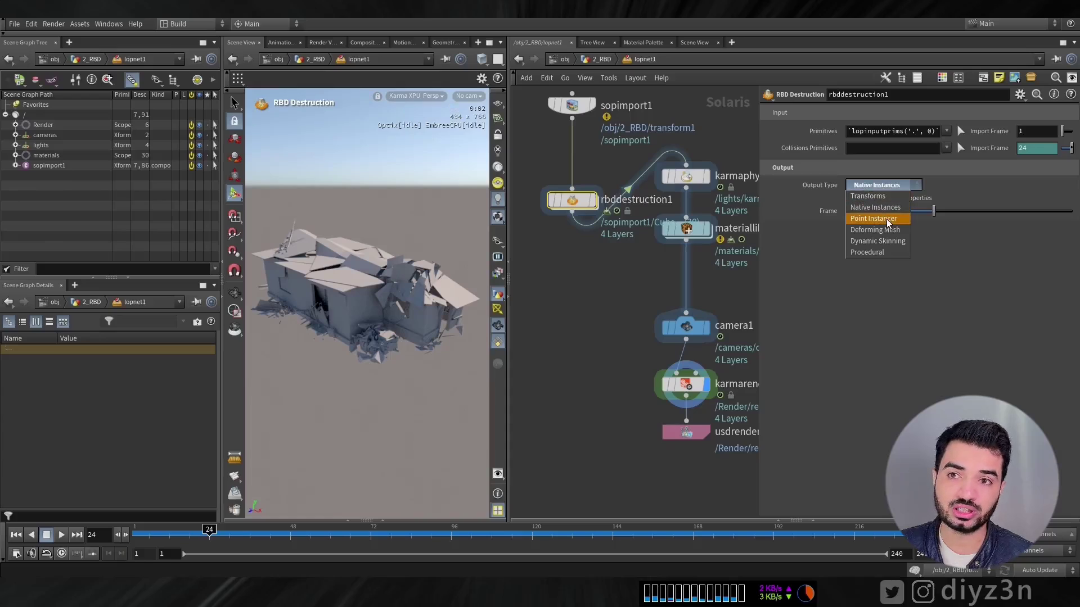
pyautogui.click(875, 230)
pyautogui.click(15, 155)
pyautogui.click(15, 156)
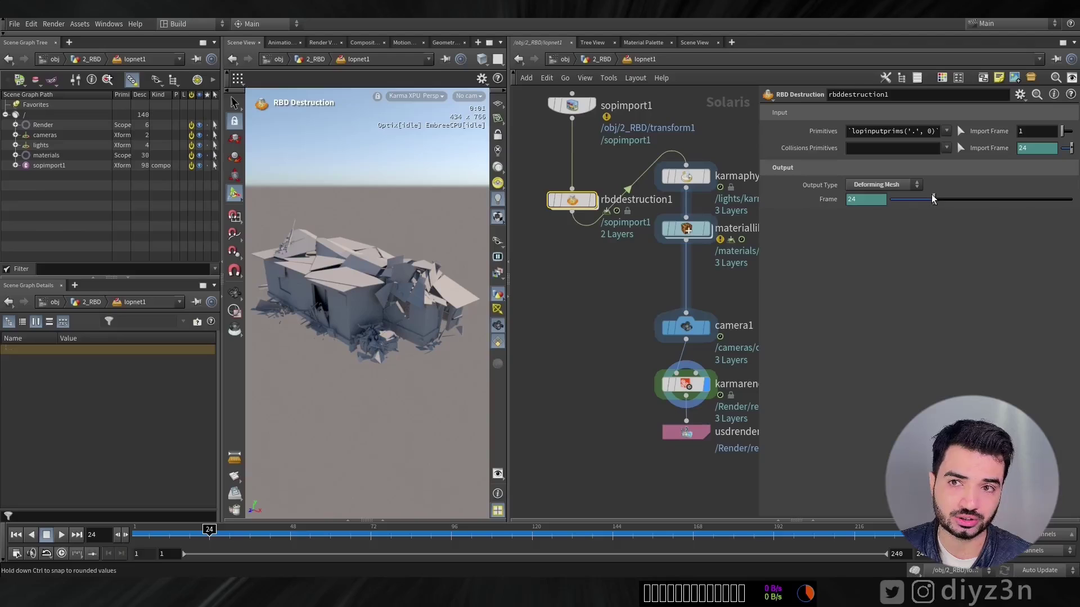
# - Try the Point Instancer output type, expand rbddestruction1 in the scene graph, and restore the output type to Procedural
pyautogui.click(887, 186)
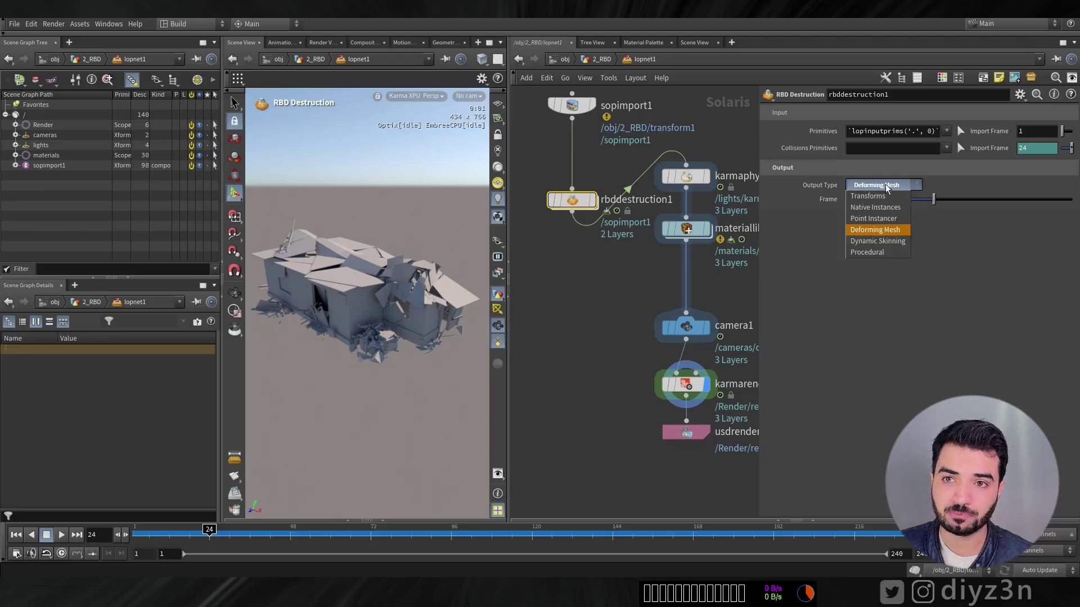
pyautogui.click(887, 221)
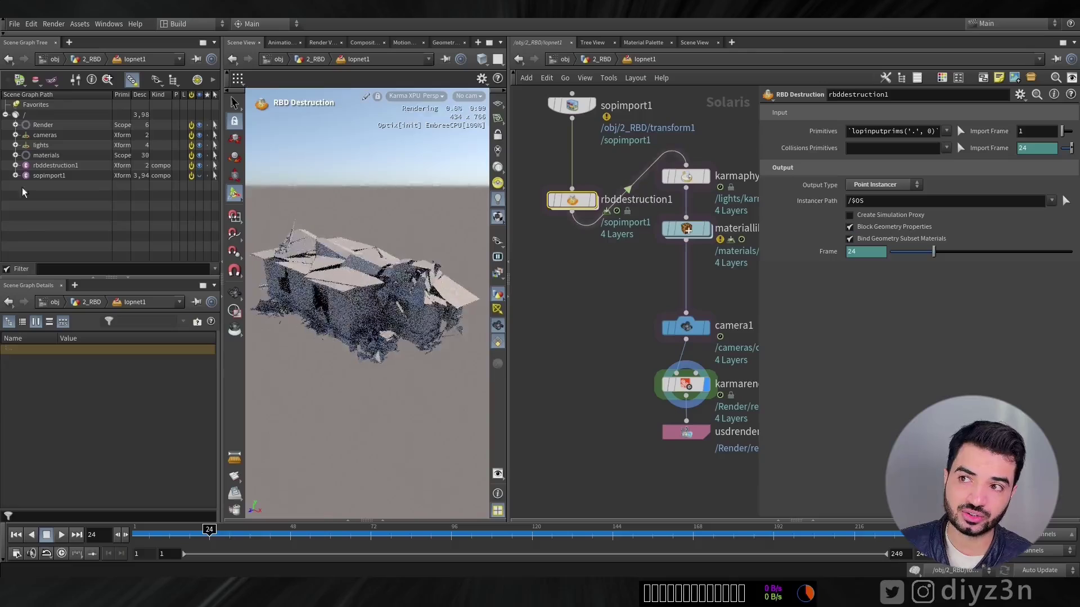
pyautogui.click(15, 165)
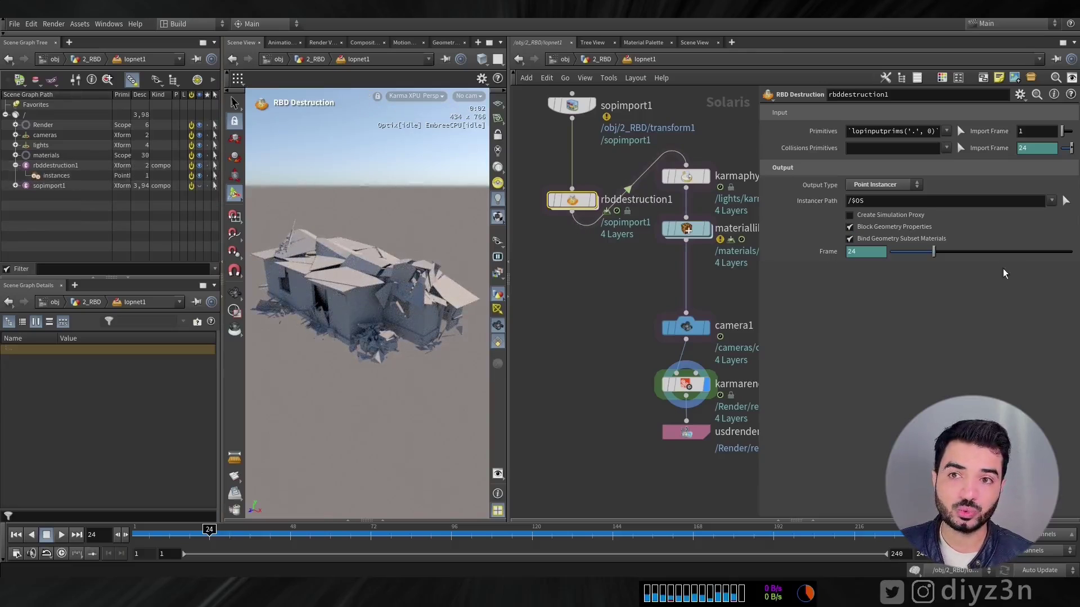
pyautogui.click(883, 185)
pyautogui.click(892, 255)
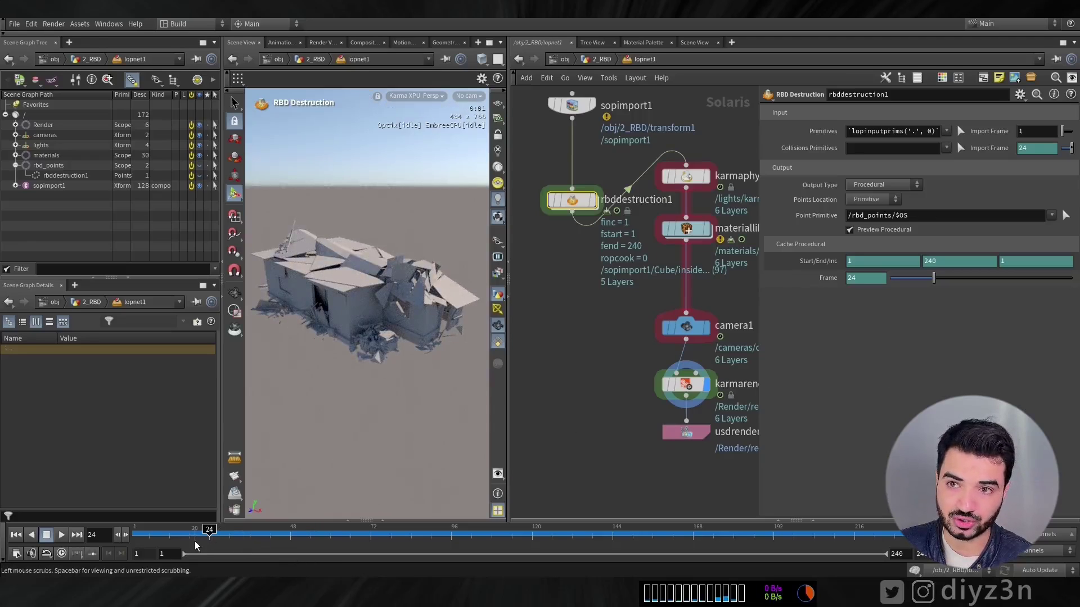
# - Turn off Preview Procedural on rbddestruction1 and render the current frame from usdrender_rop1 to MPlay with Karma XPU
pyautogui.click(871, 231)
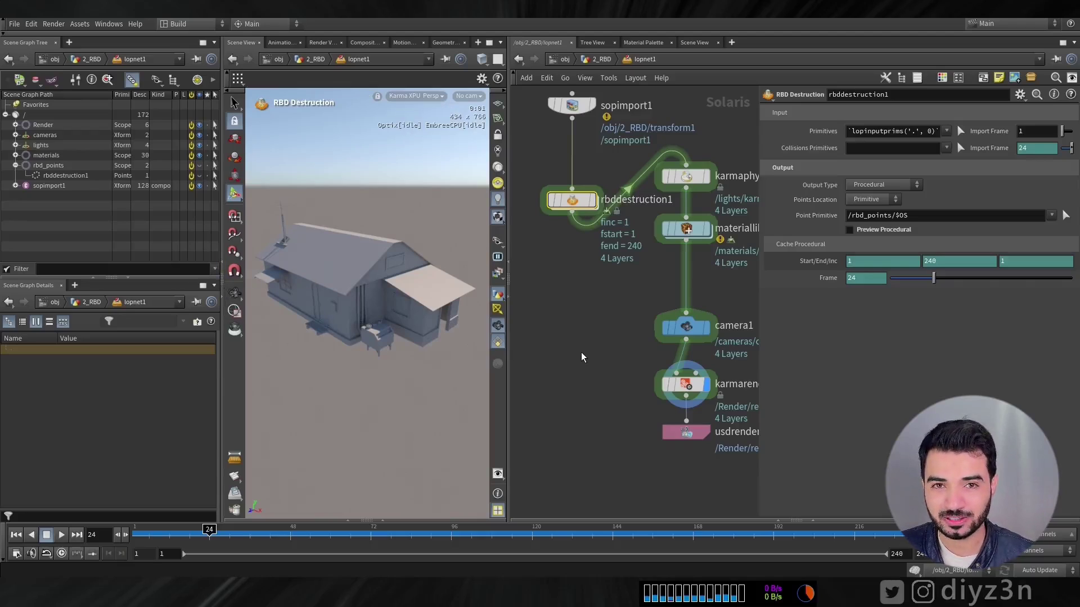
pyautogui.click(681, 433)
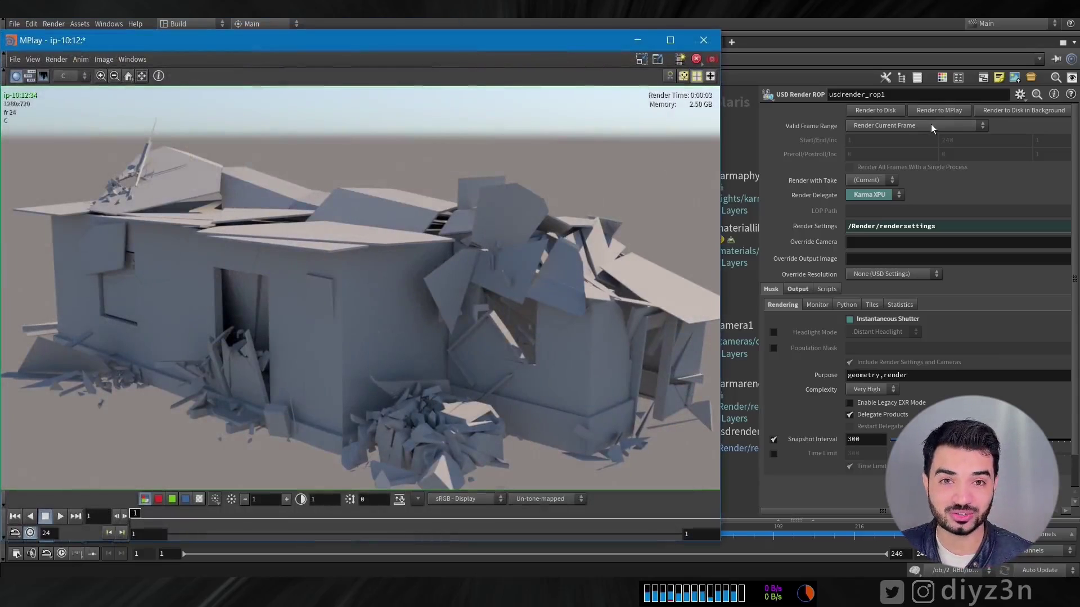
pyautogui.moveTo(453, 40); pyautogui.dragTo(533, 25)
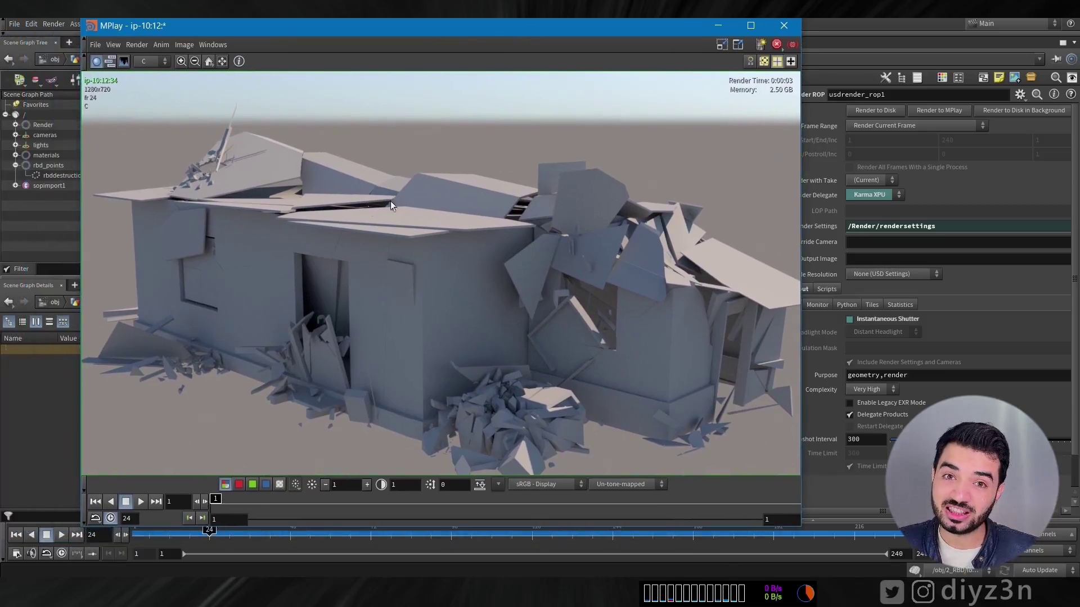